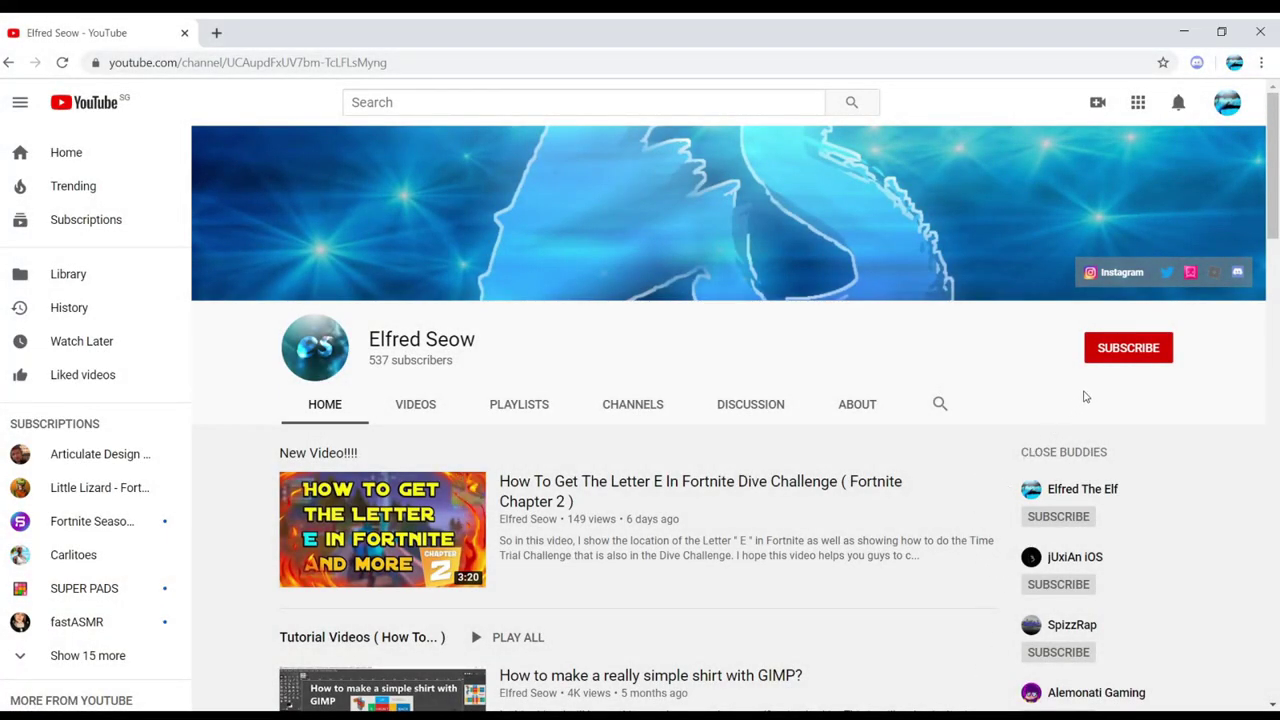
Subscribe to the YouTube channel and set its notification bell to All
left_click(1108, 350)
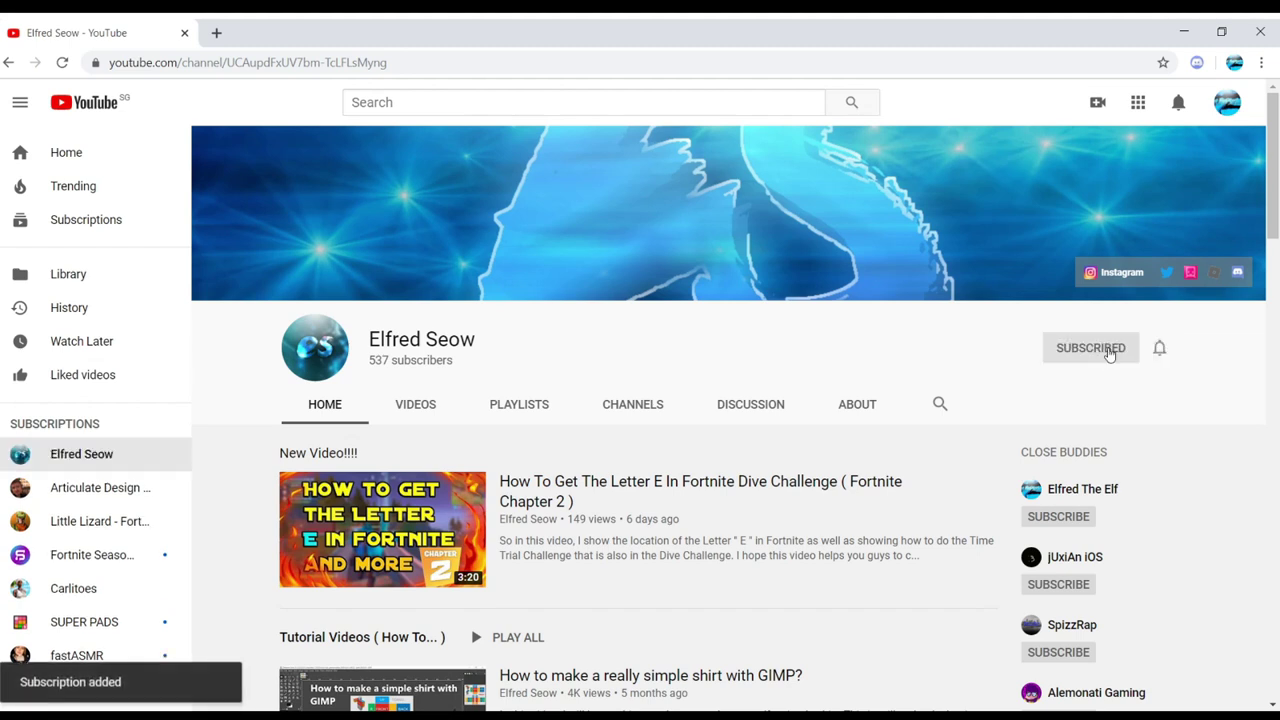
left_click(1160, 349)
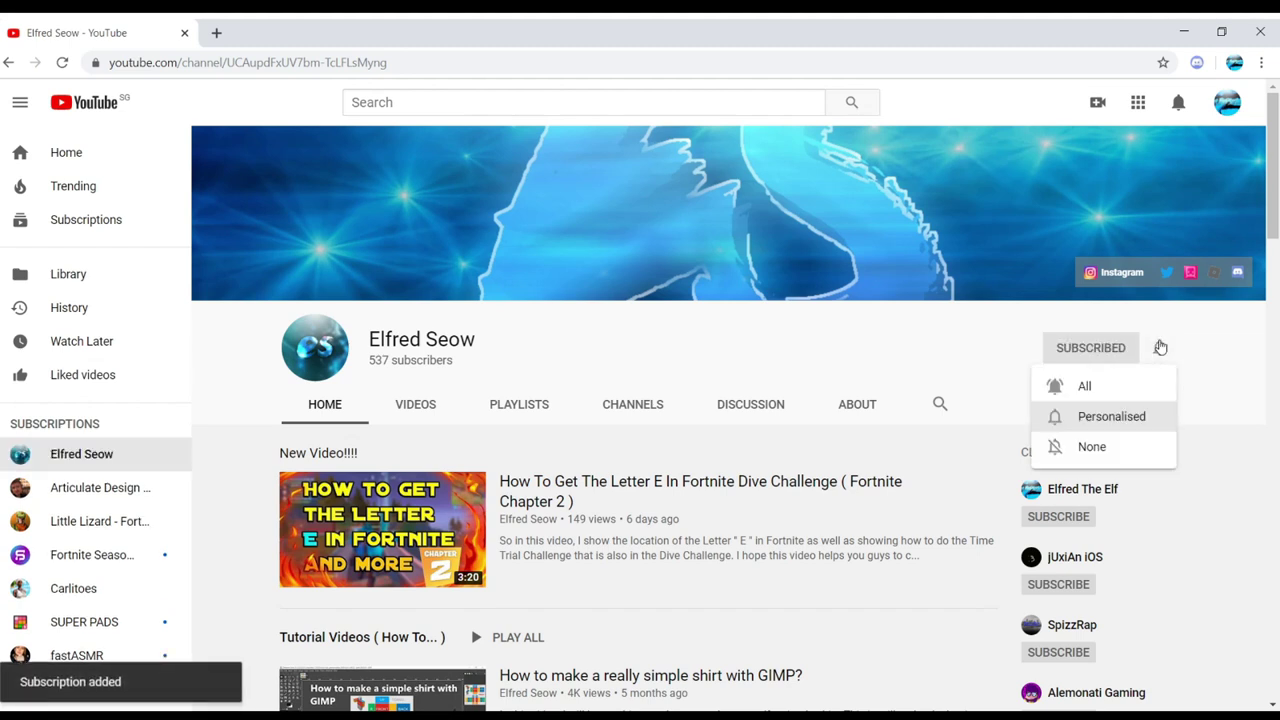
left_click(1123, 386)
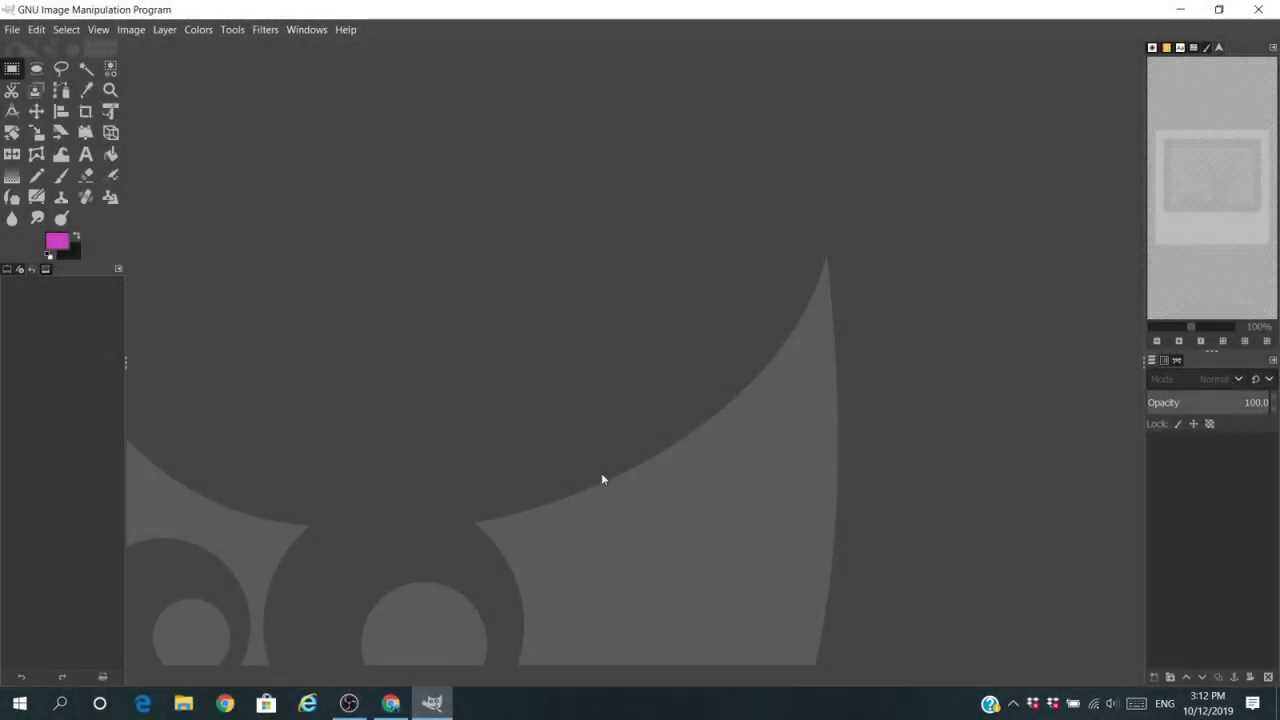
left_click(390, 703)
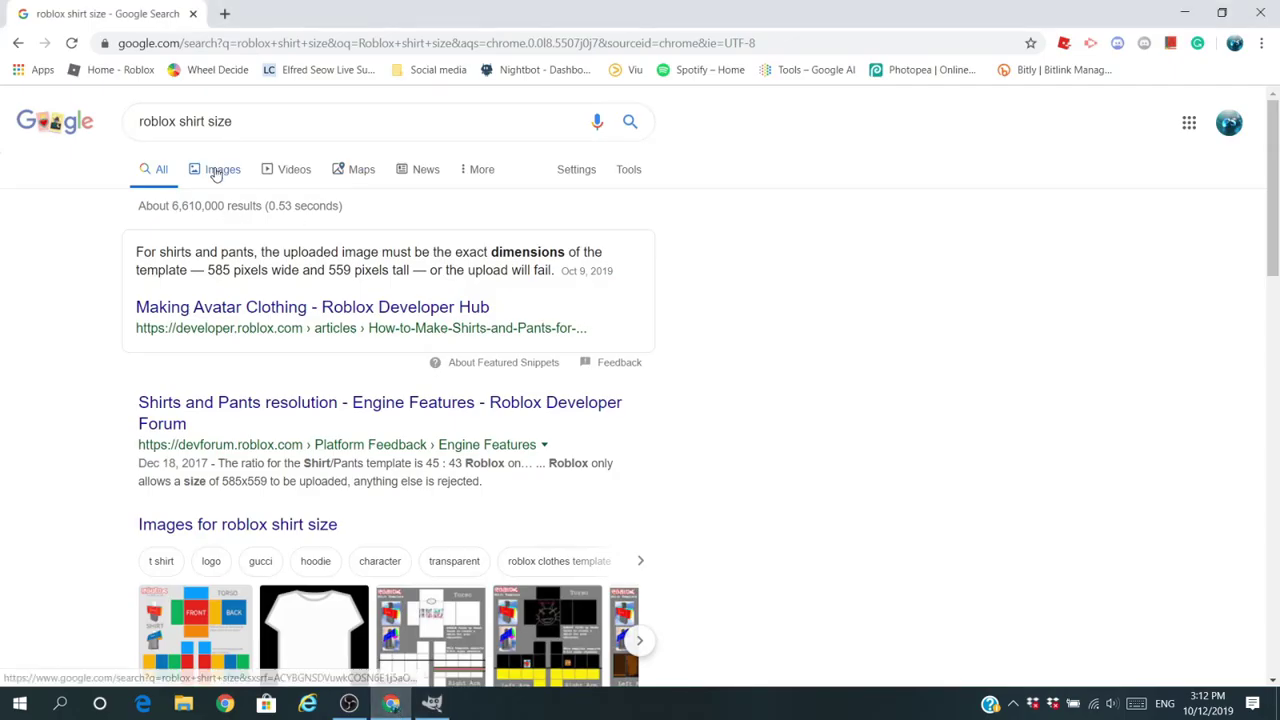
left_click_drag(207, 270, 409, 280)
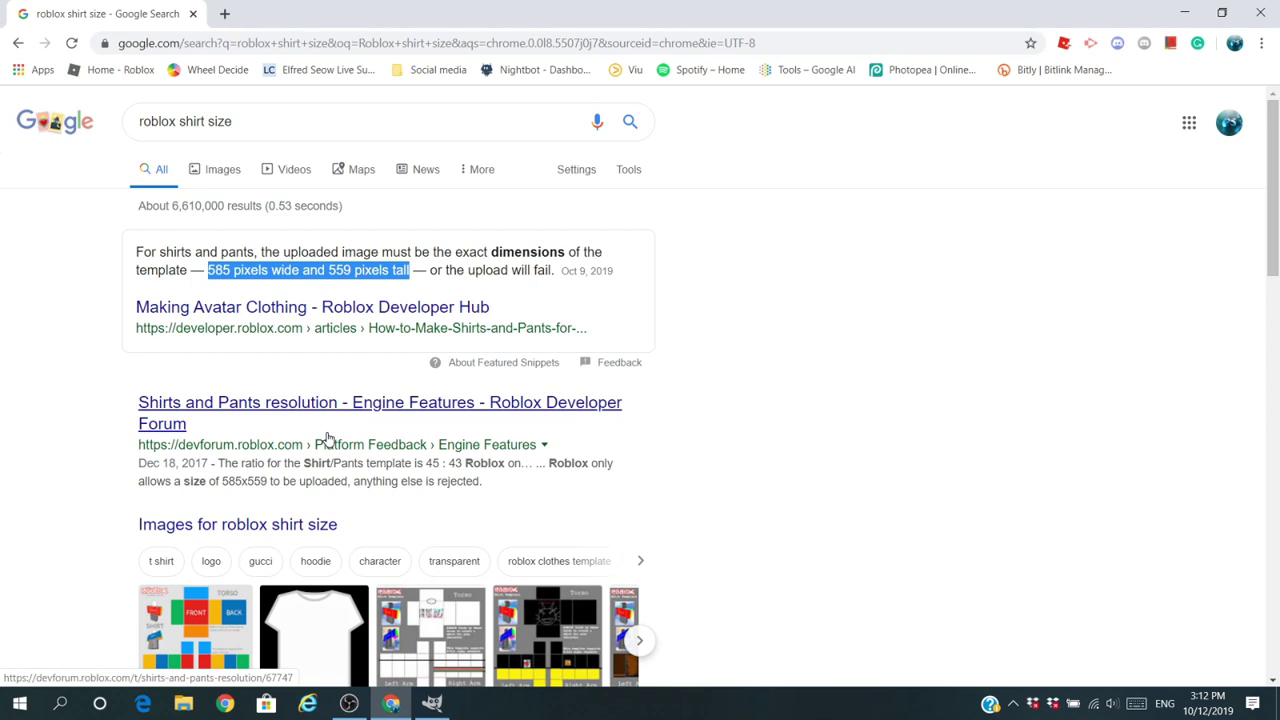
left_click(1184, 12)
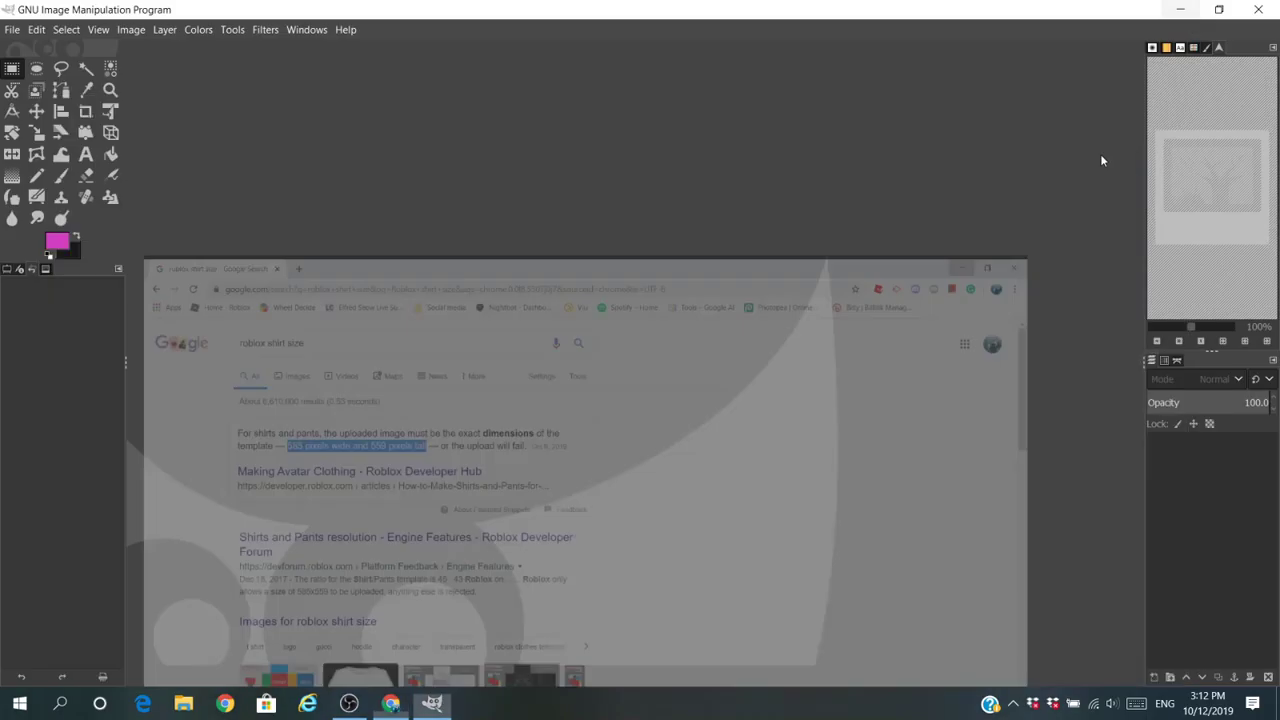
Open Template-Shirts-R15_04202017.png from Recently Used via File > Open
left_click(12, 29)
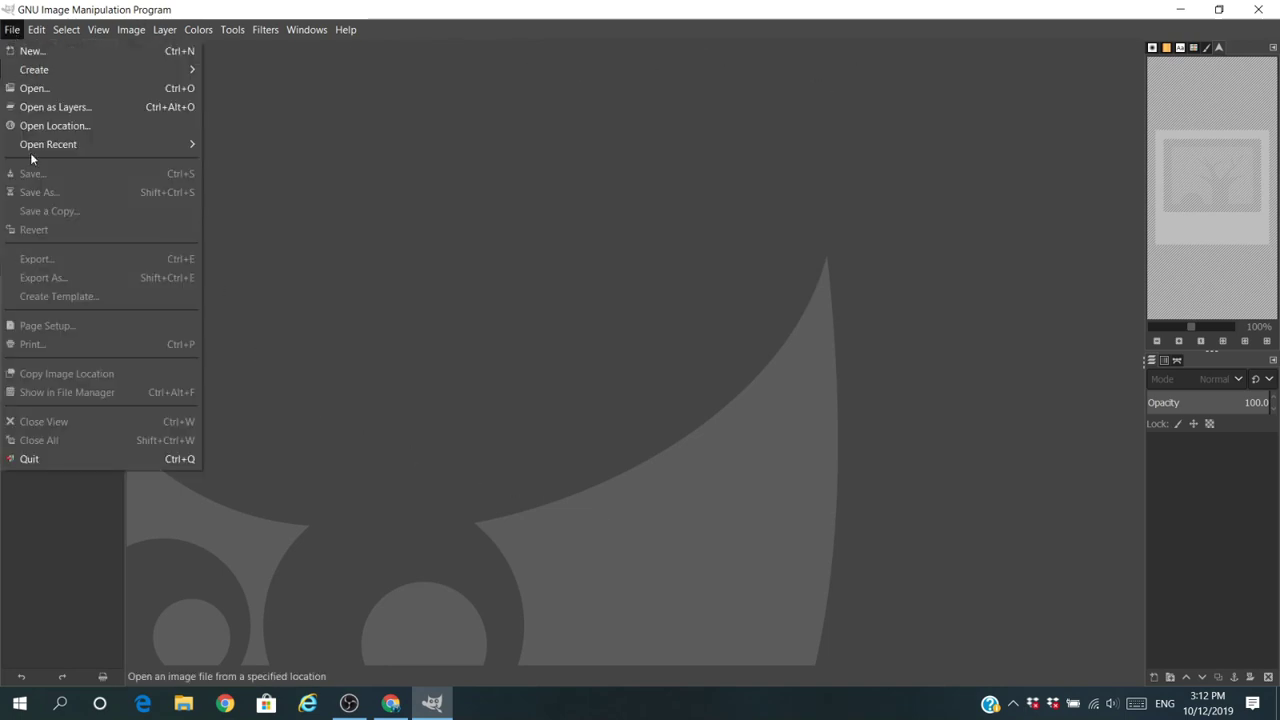
left_click(80, 88)
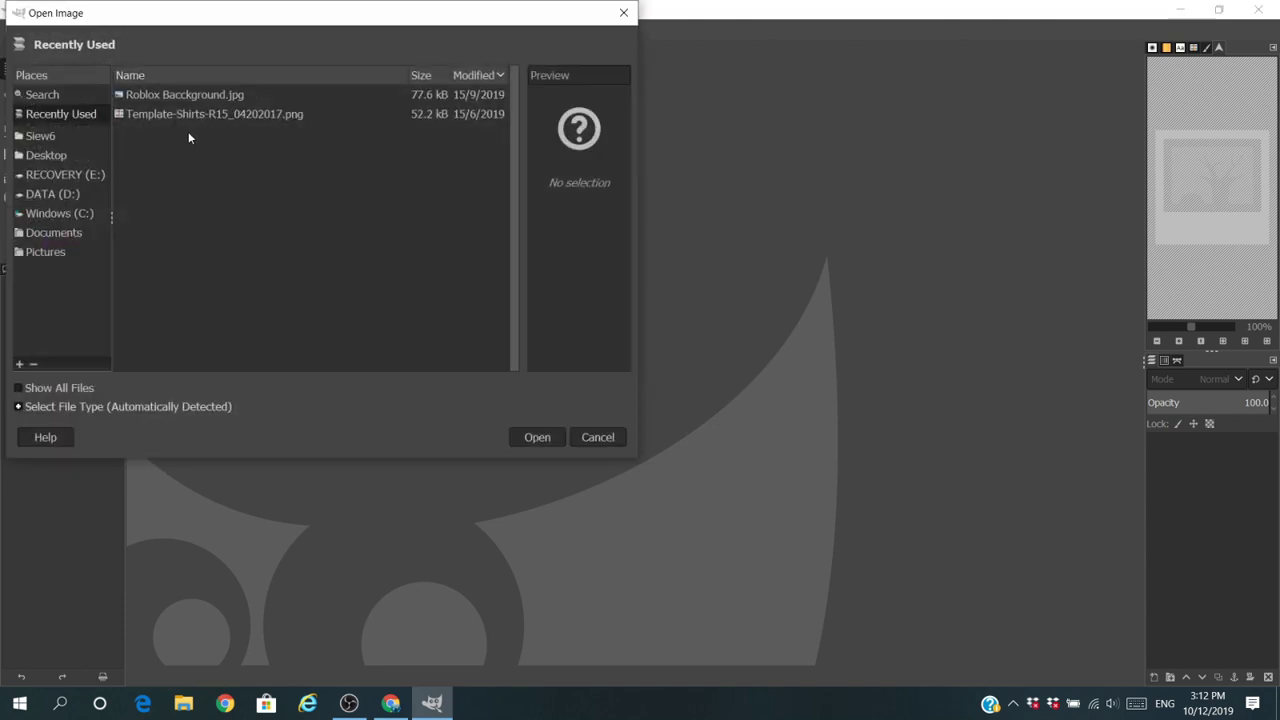
left_click(220, 118)
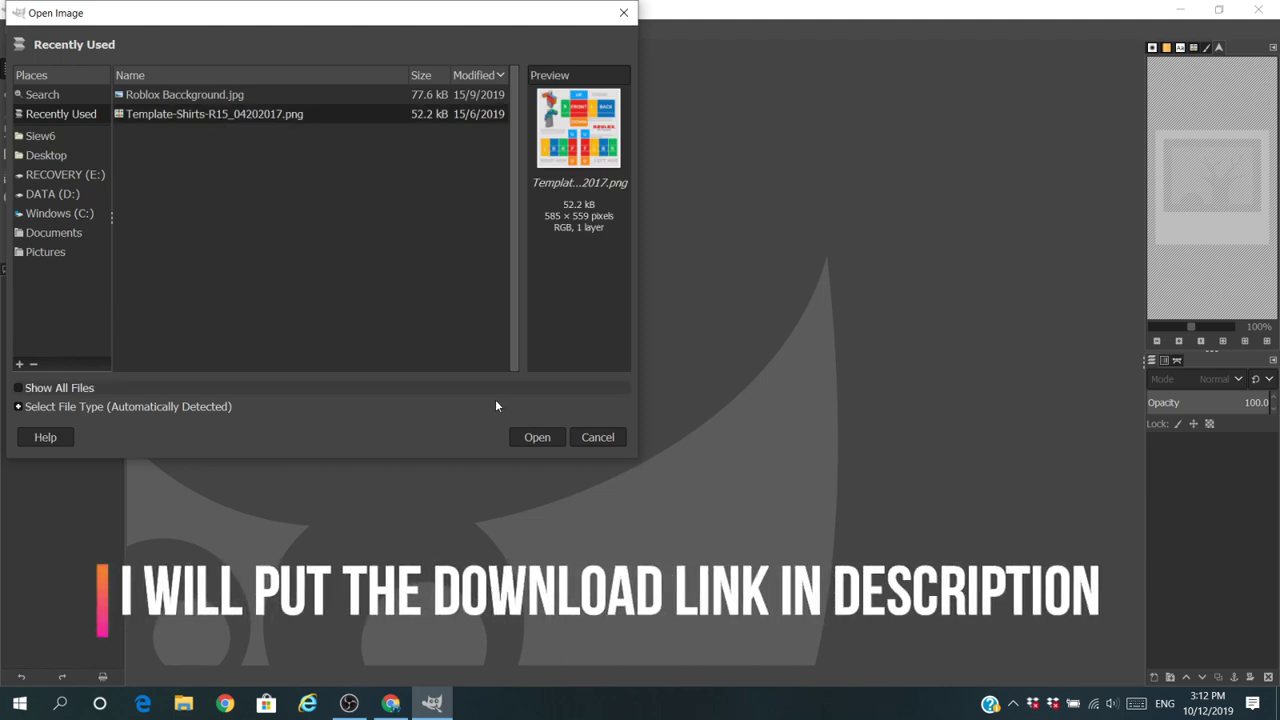
left_click(530, 440)
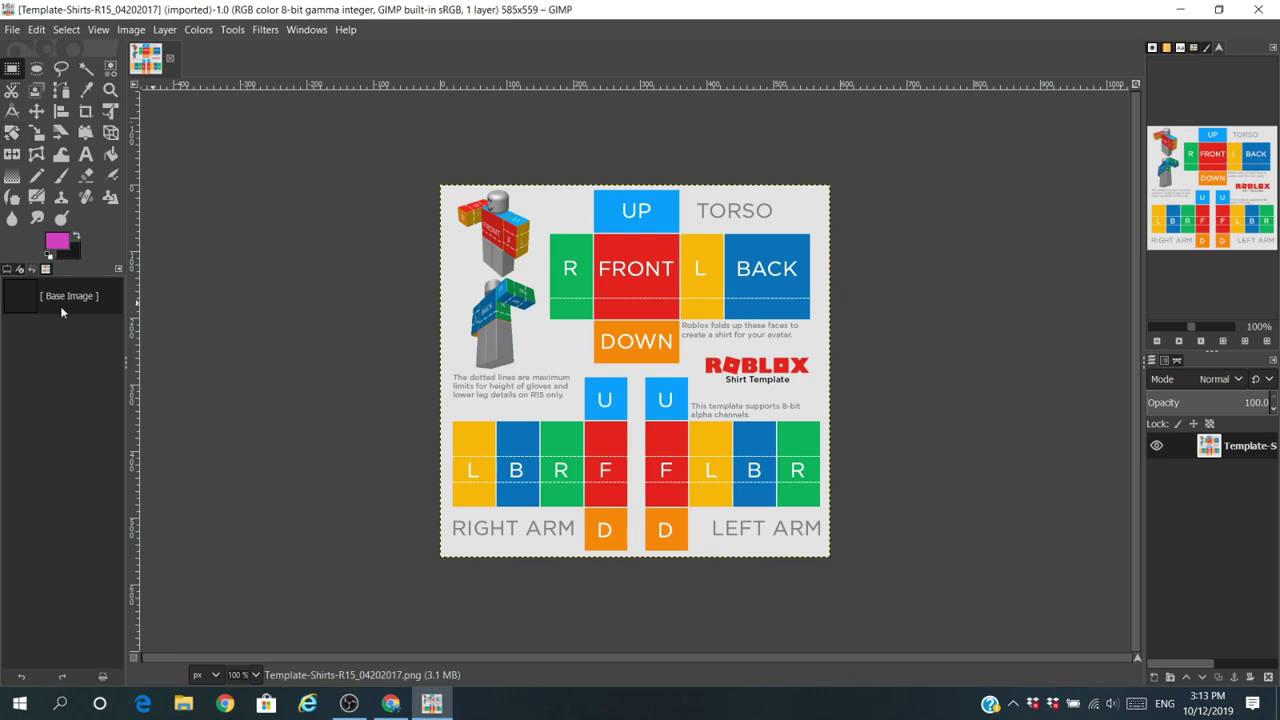
Choose the Paintbrush and set the foreground colour to white (ffffff)
left_click(61, 175)
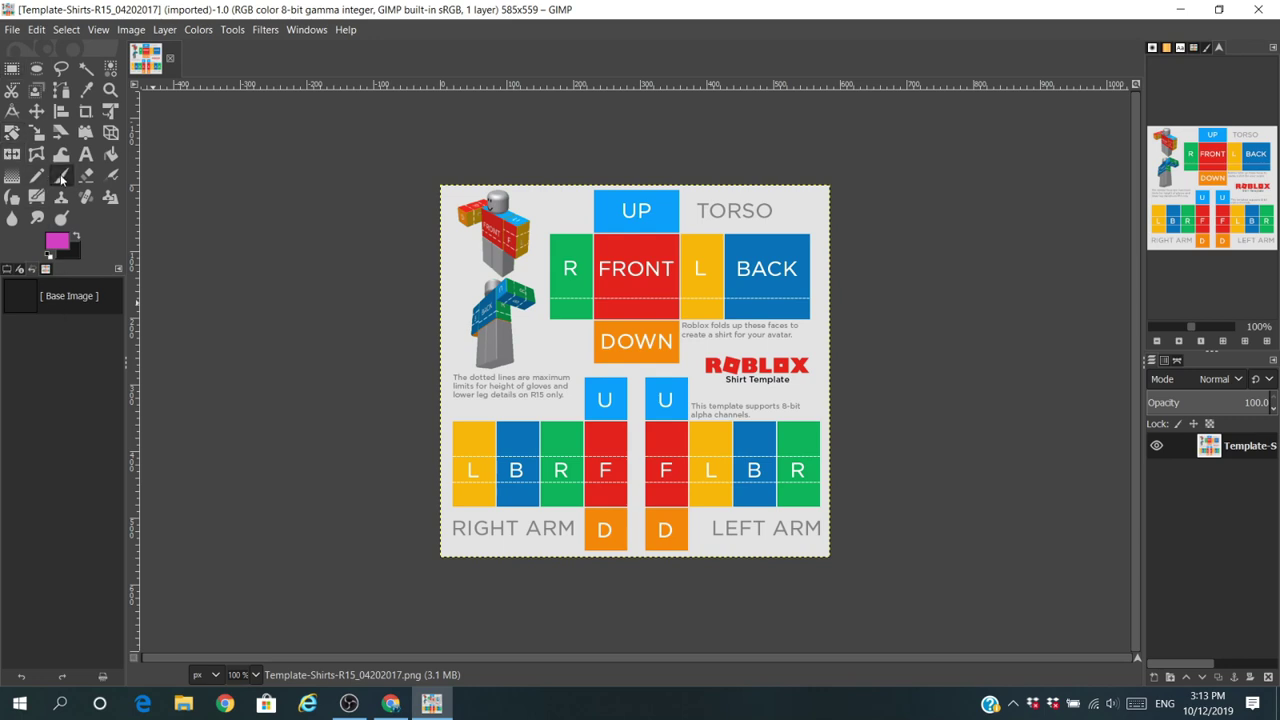
left_click(57, 243)
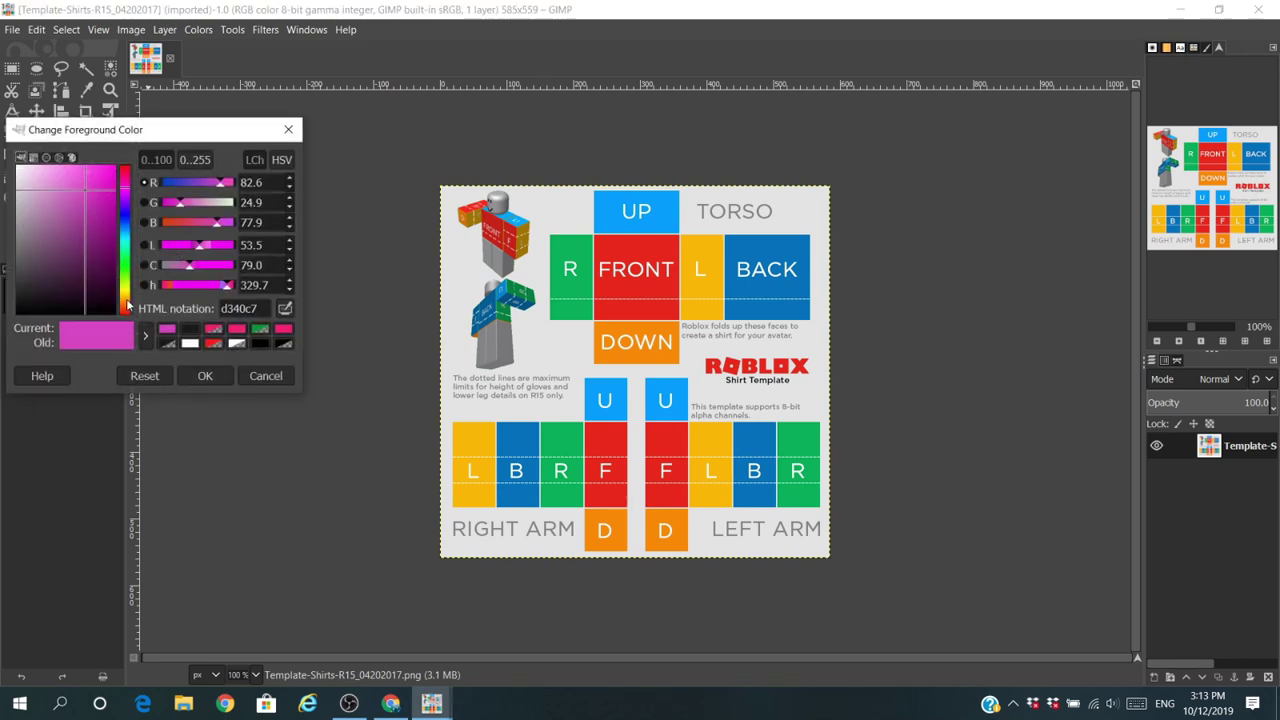
left_click_drag(124, 228, 129, 235)
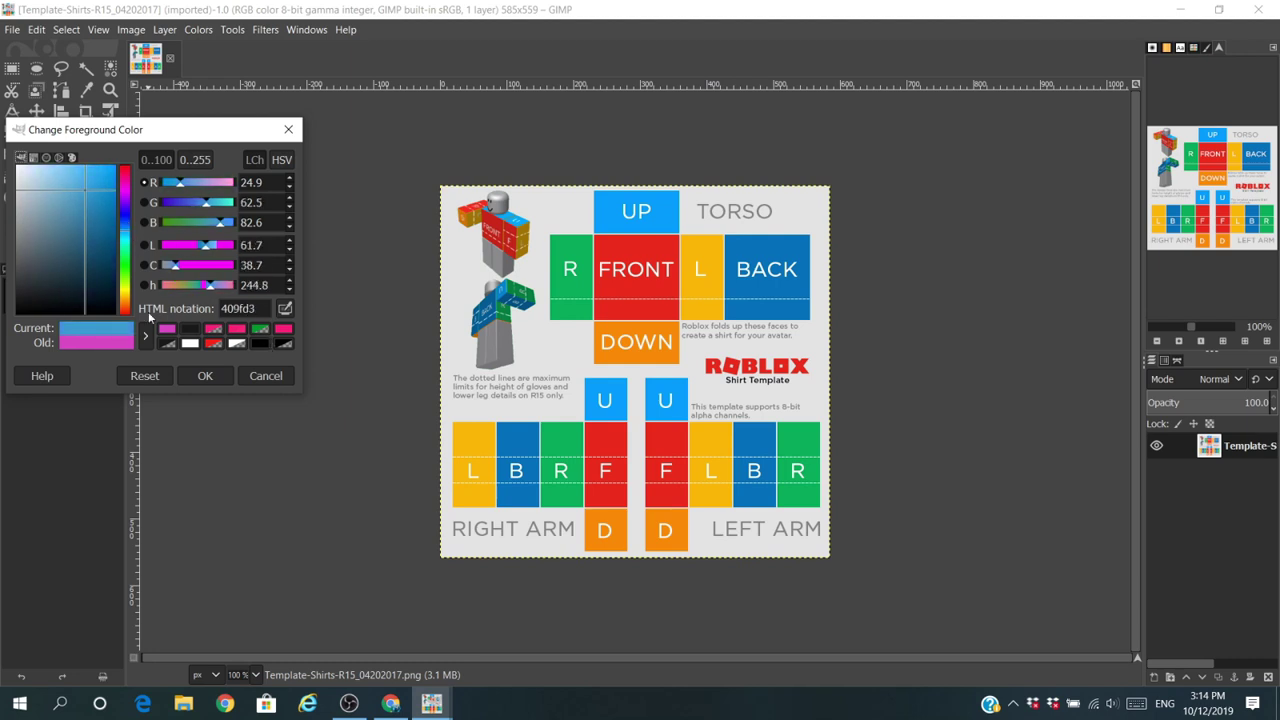
left_click(190, 345)
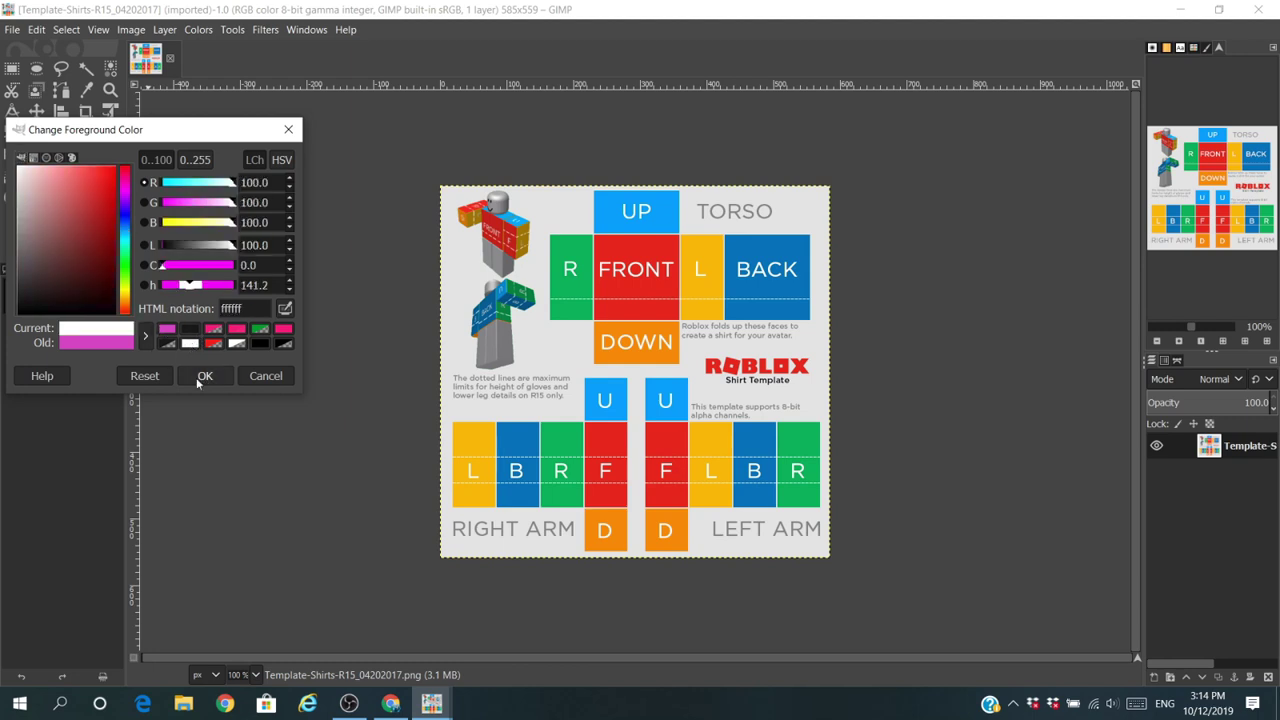
left_click(203, 375)
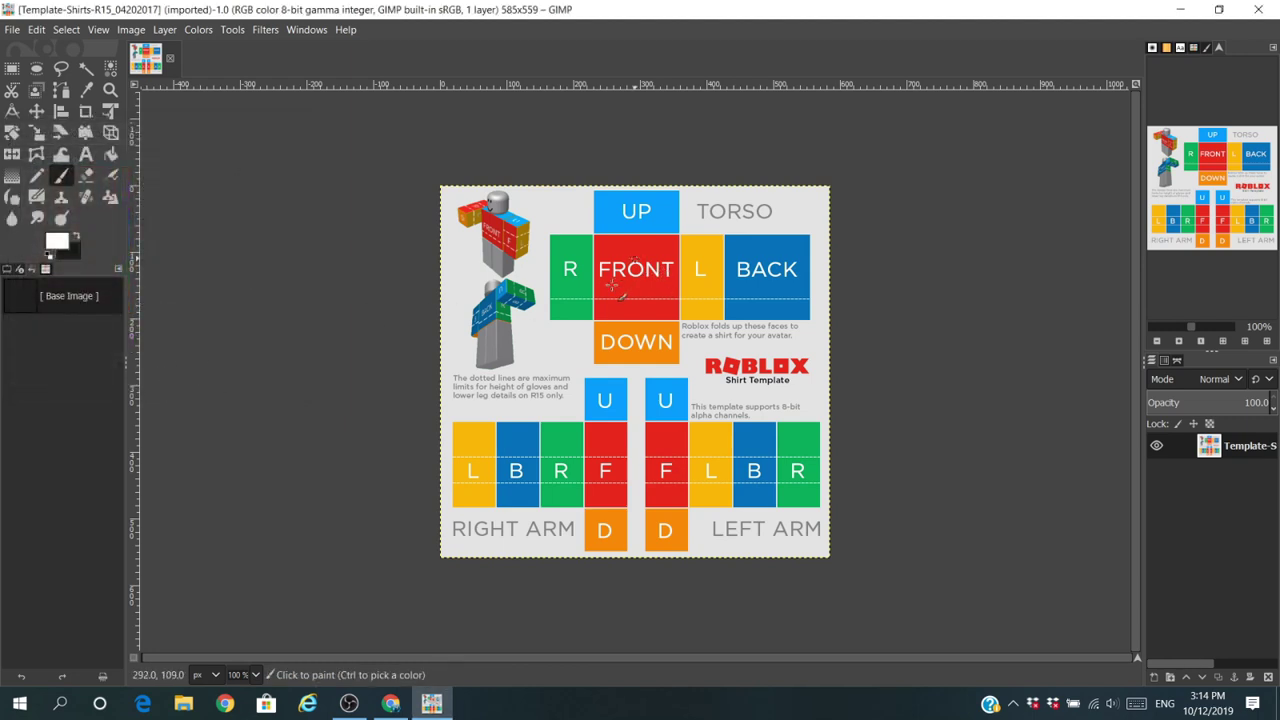
Brush test white strokes across the FRONT panel, then undo them back to the original template
left_click_drag(636, 258, 615, 284)
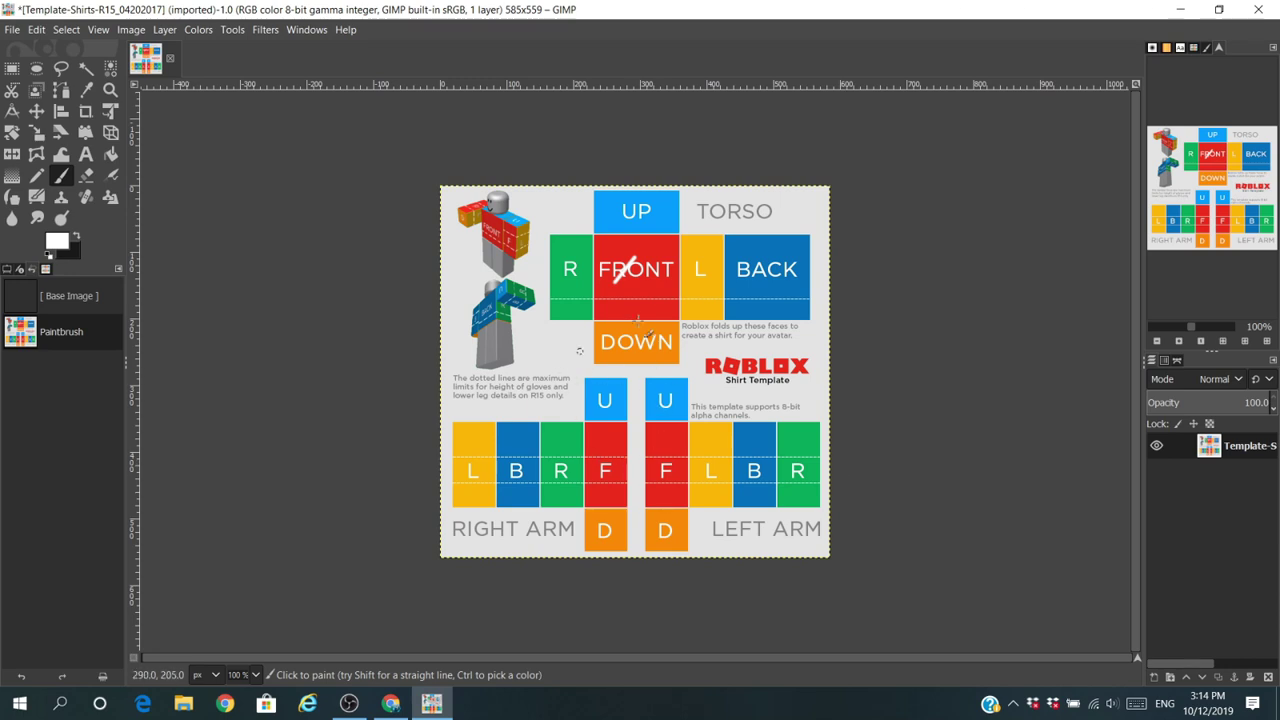
mouse_move(662, 256)
left_mouse_down()
mouse_move(622, 290)
mouse_move(655, 315)
left_mouse_up()
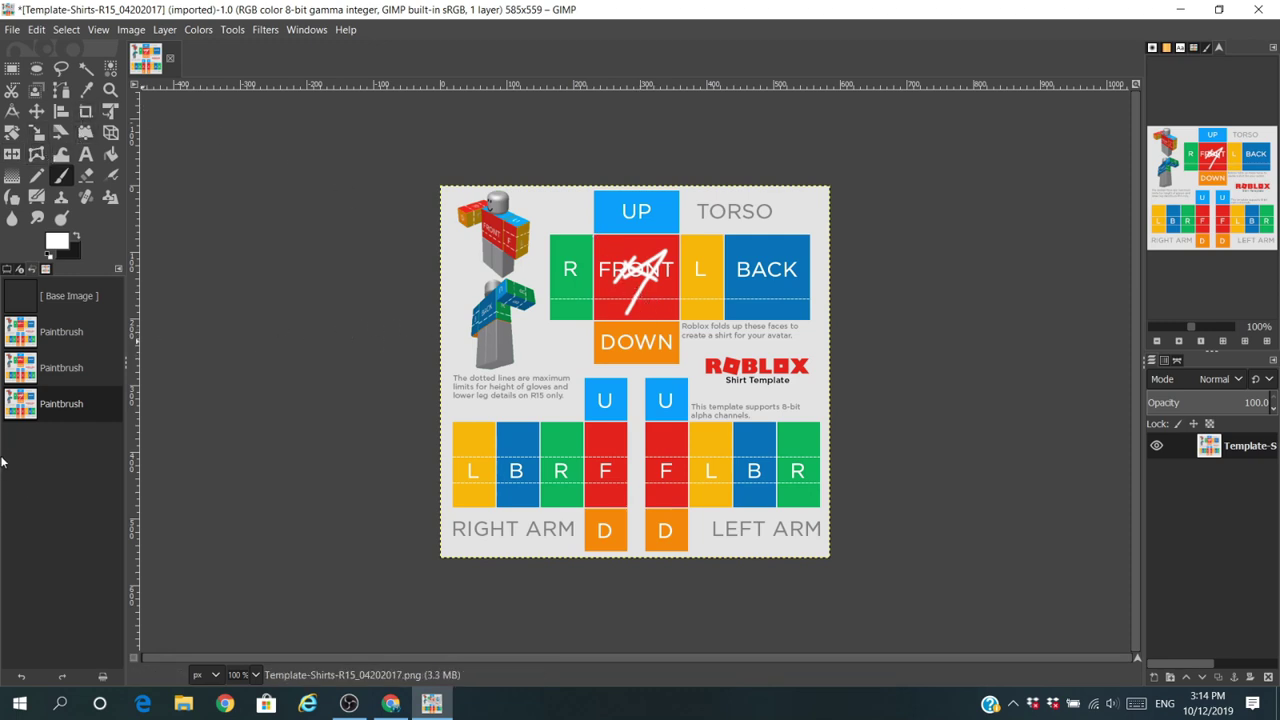
left_click(21, 677)
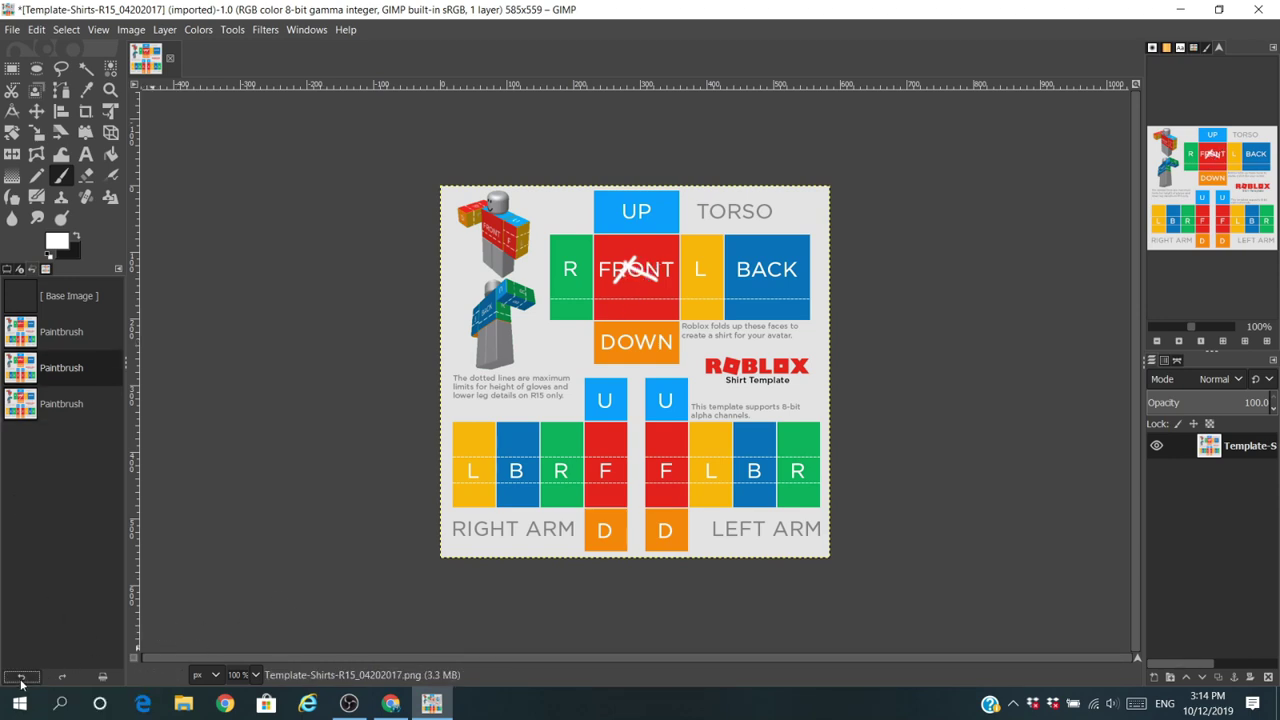
left_click(21, 677)
left_click(21, 677)
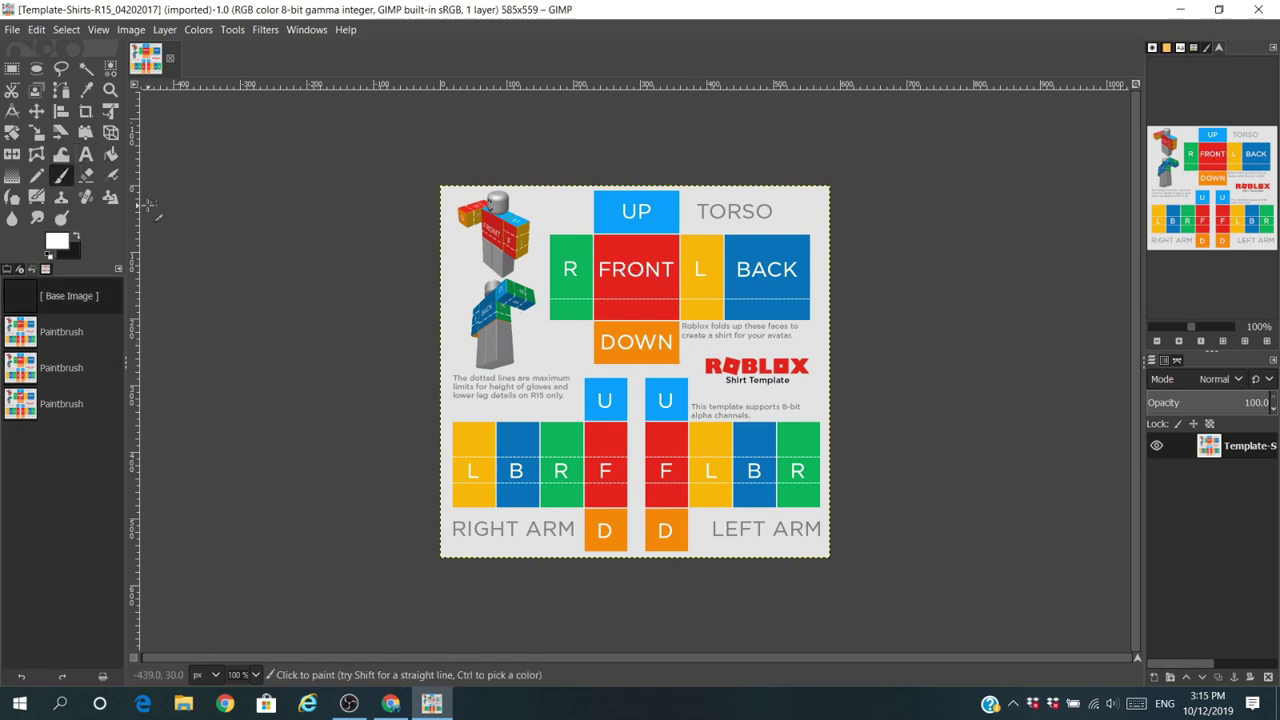
left_click(111, 157)
Fill the whole canvas white with Ctrl+comma, then undo that fill and zoom in
key("ctrl+comma")
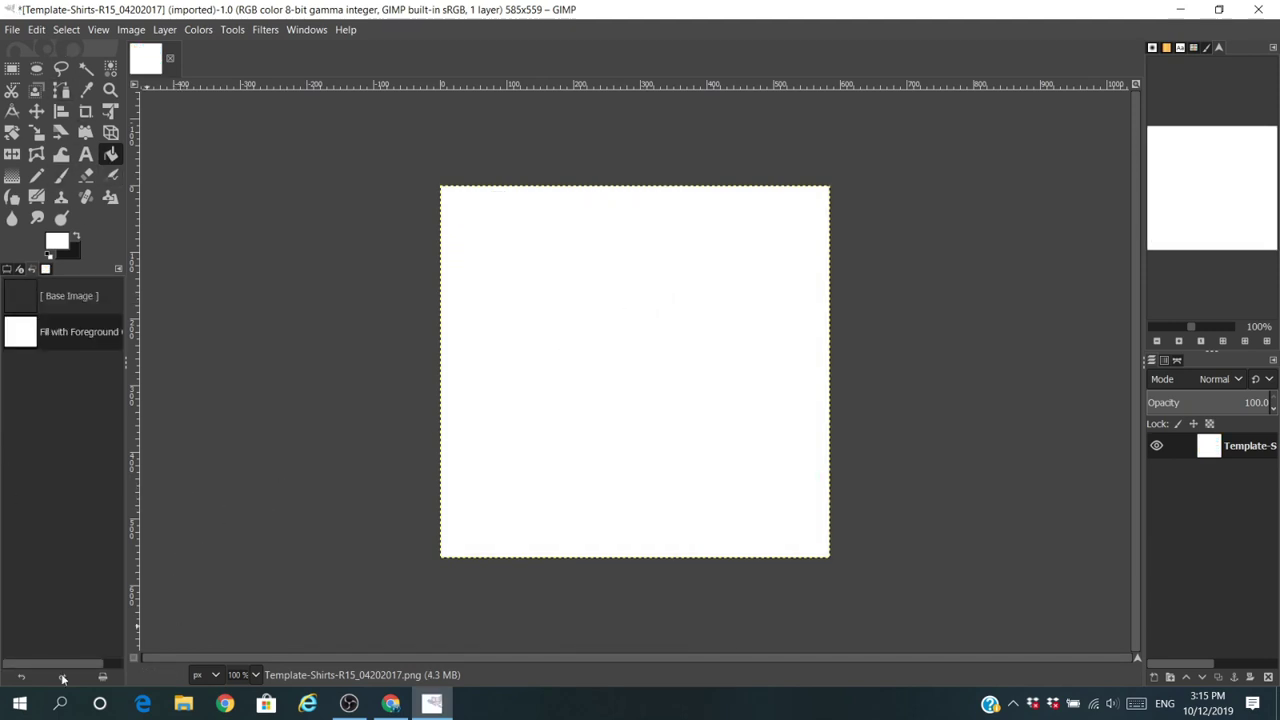
left_click(22, 677)
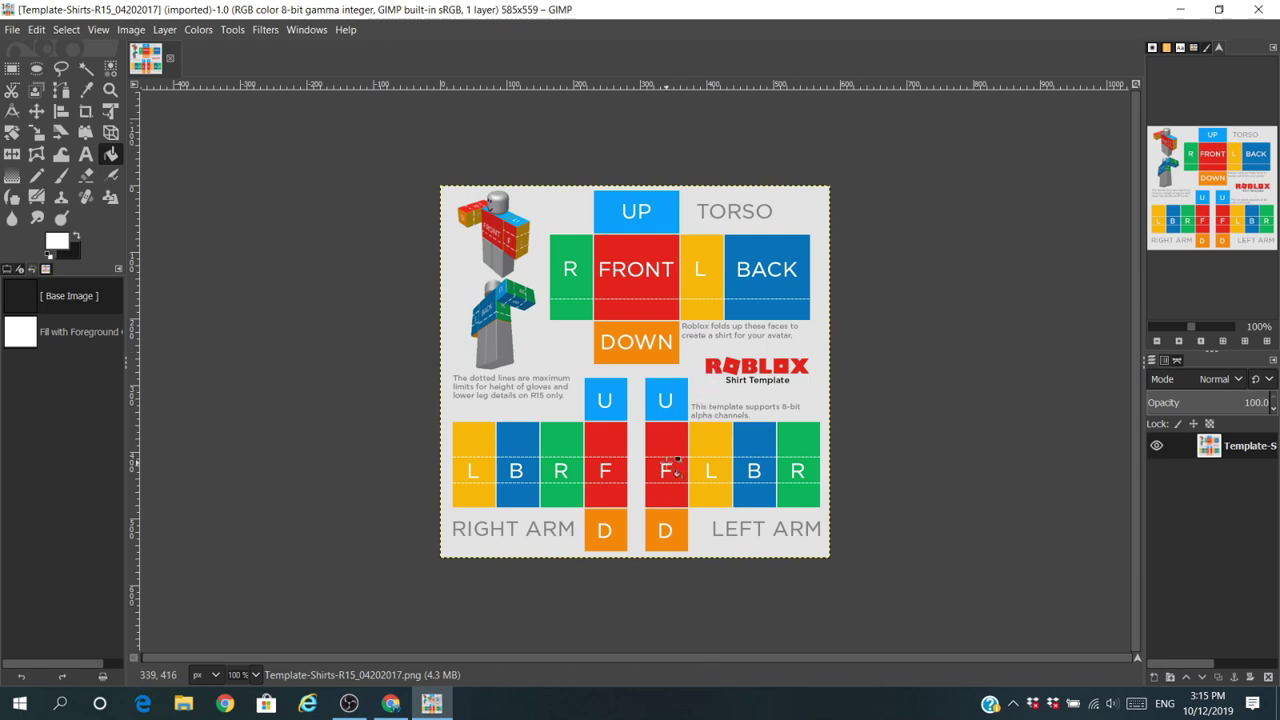
scroll(718, 420, "up", 1)
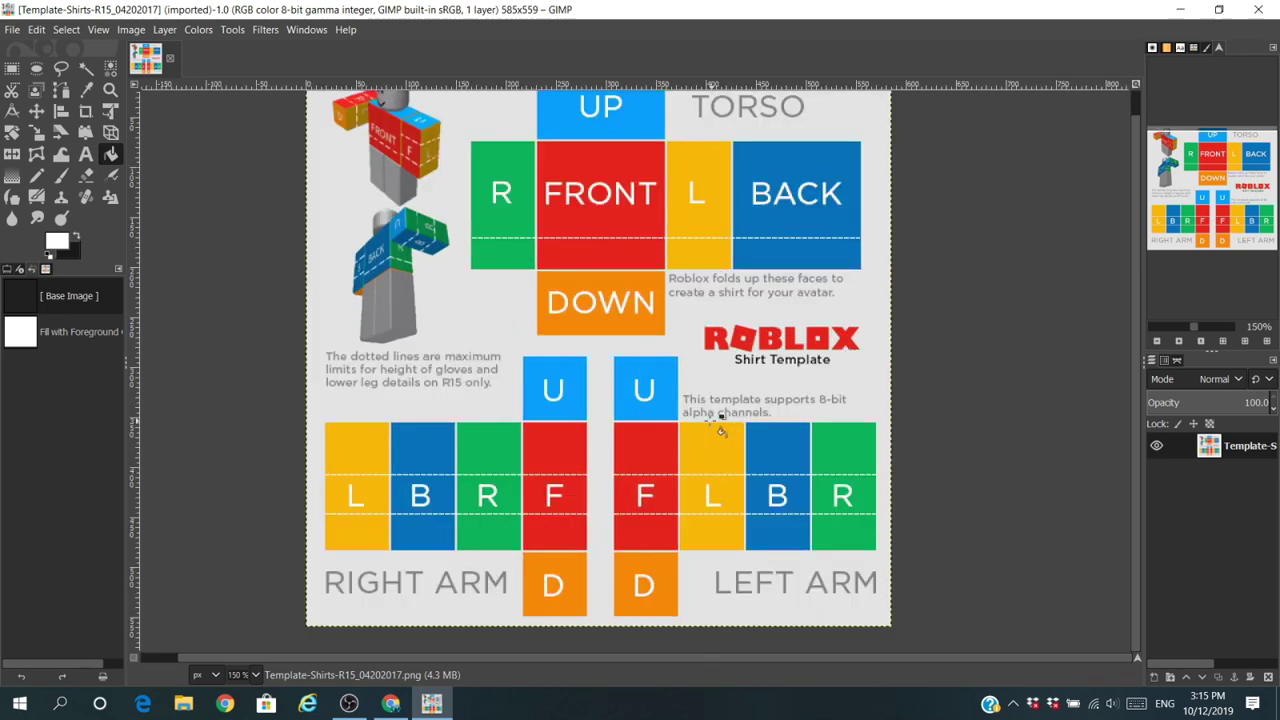
scroll(720, 430, "down", 1)
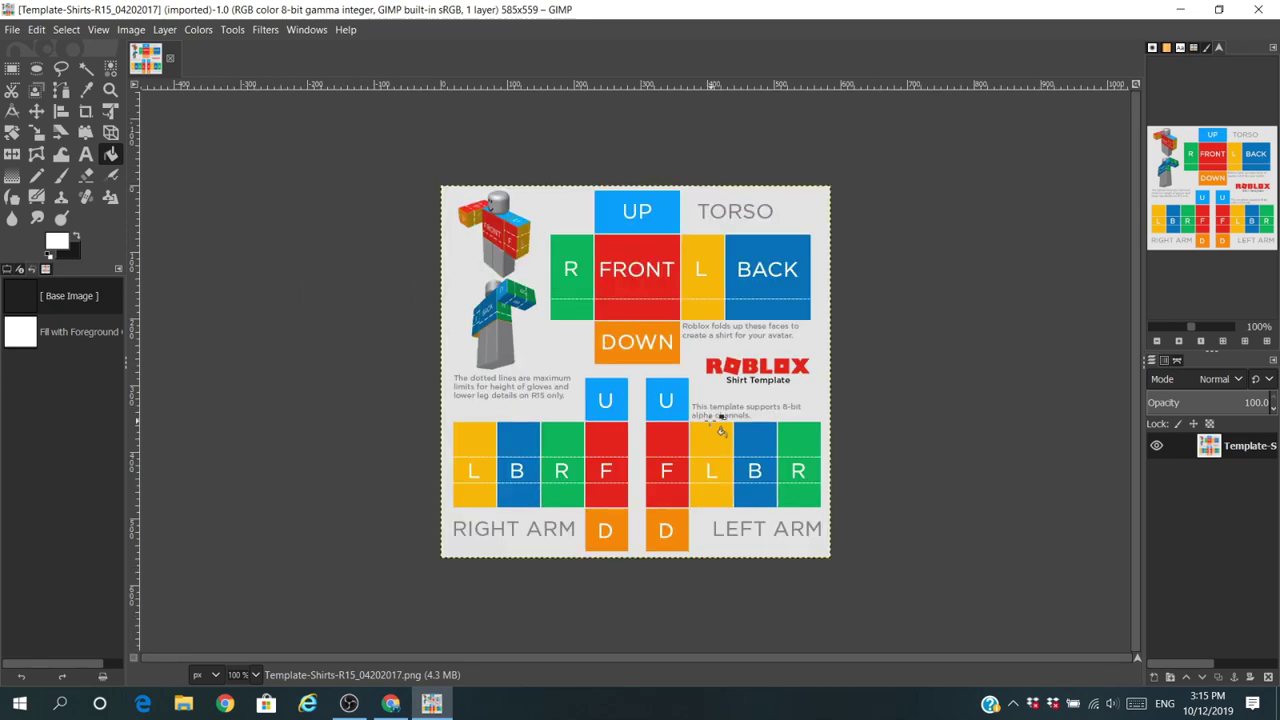
scroll(720, 430, "up", 1)
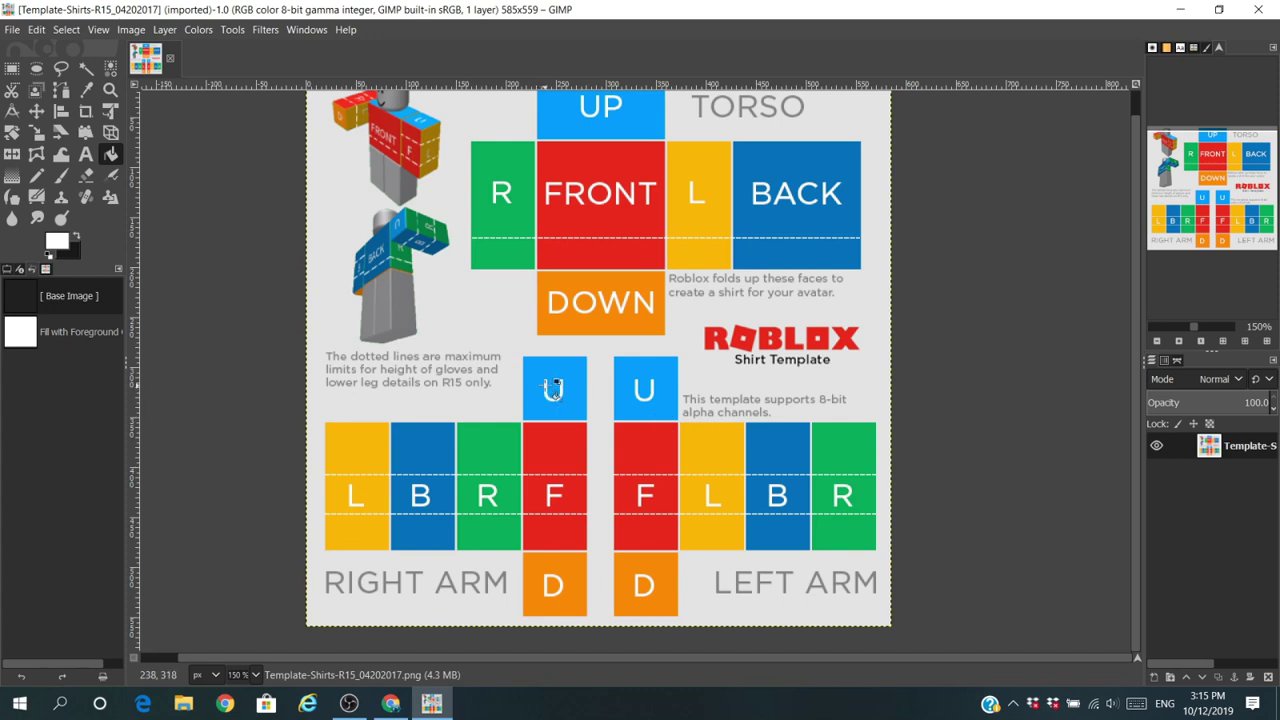
scroll(553, 388, "up", 1)
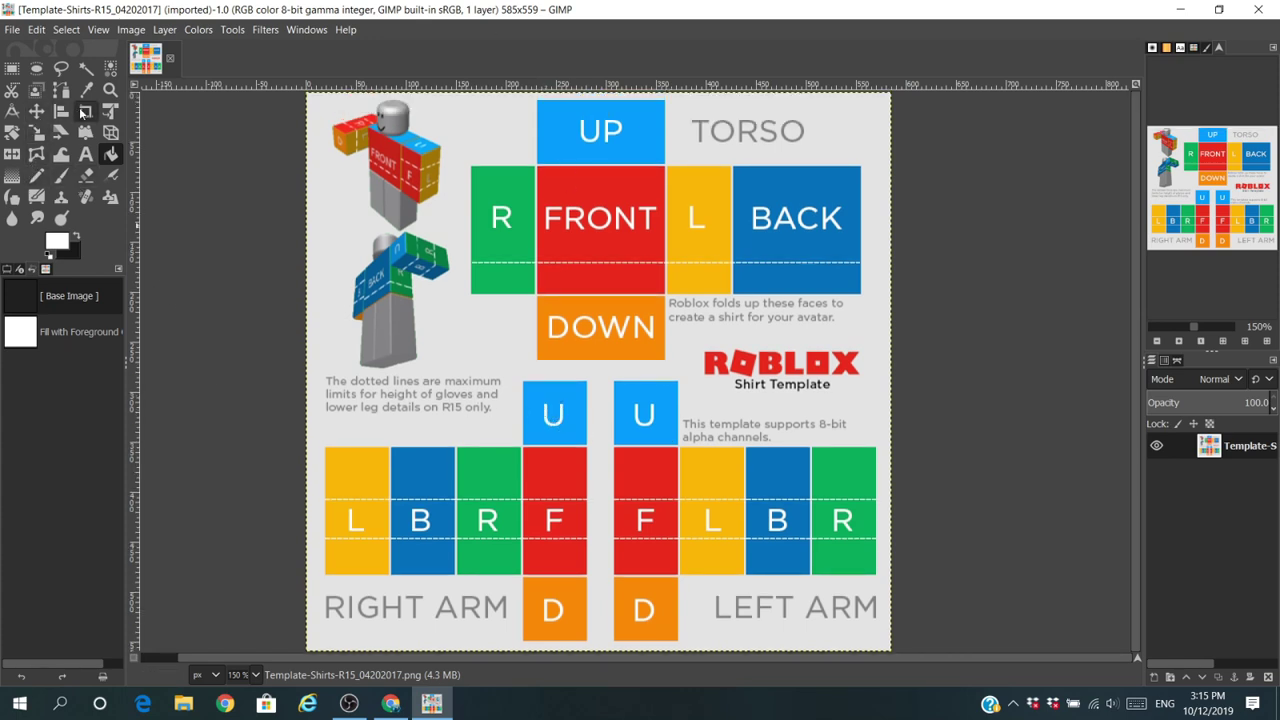
Rectangle-select the whole FRONT square and bucket-fill it white
left_click(11, 67)
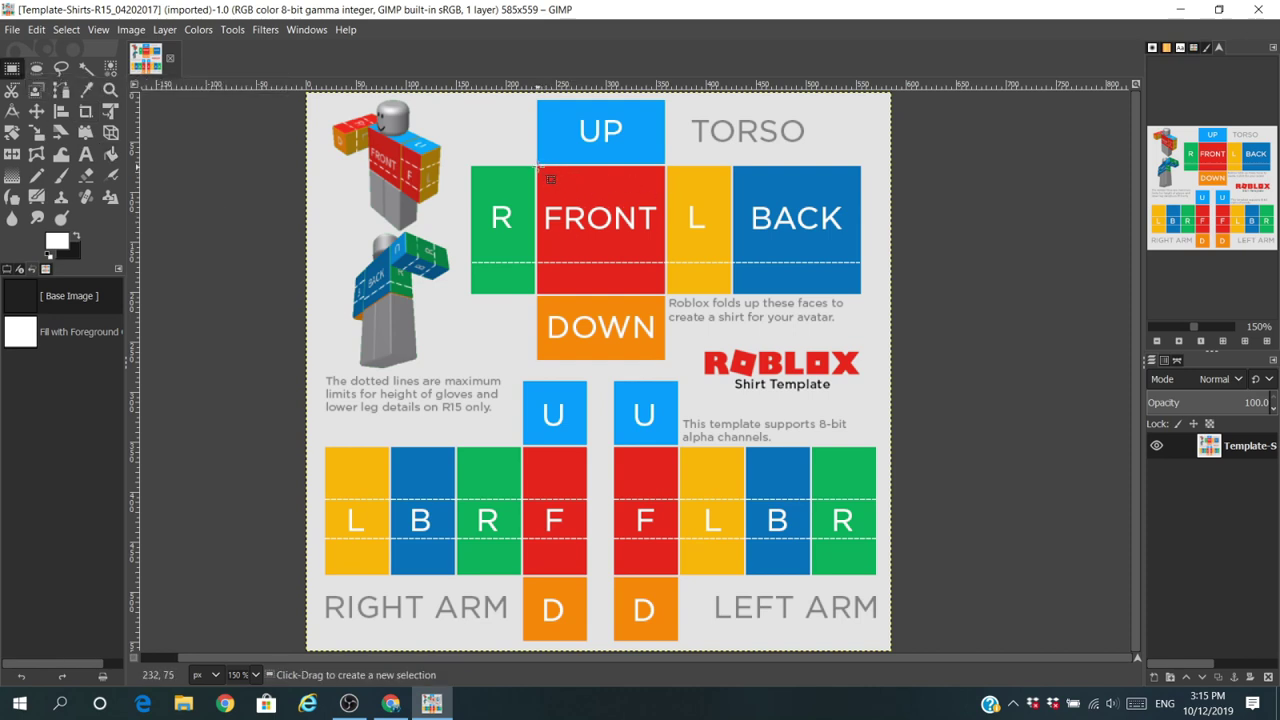
left_click_drag(539, 167, 677, 304)
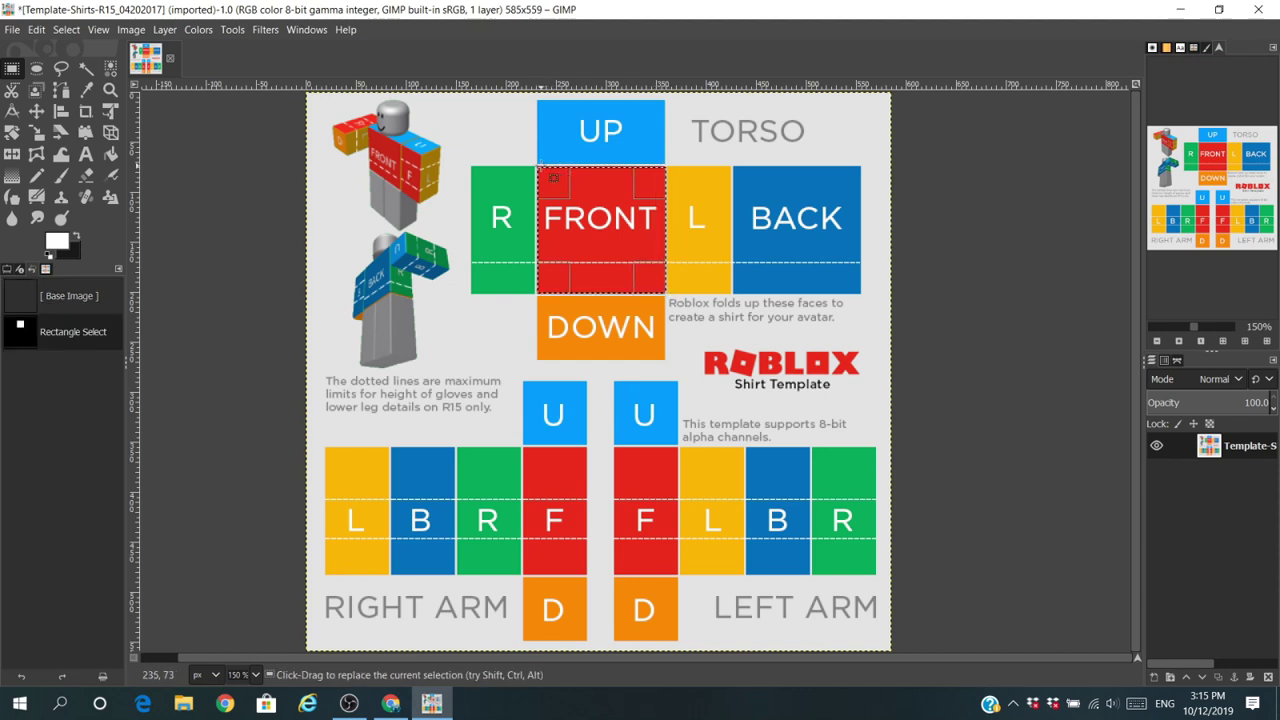
left_click_drag(534, 157, 544, 167)
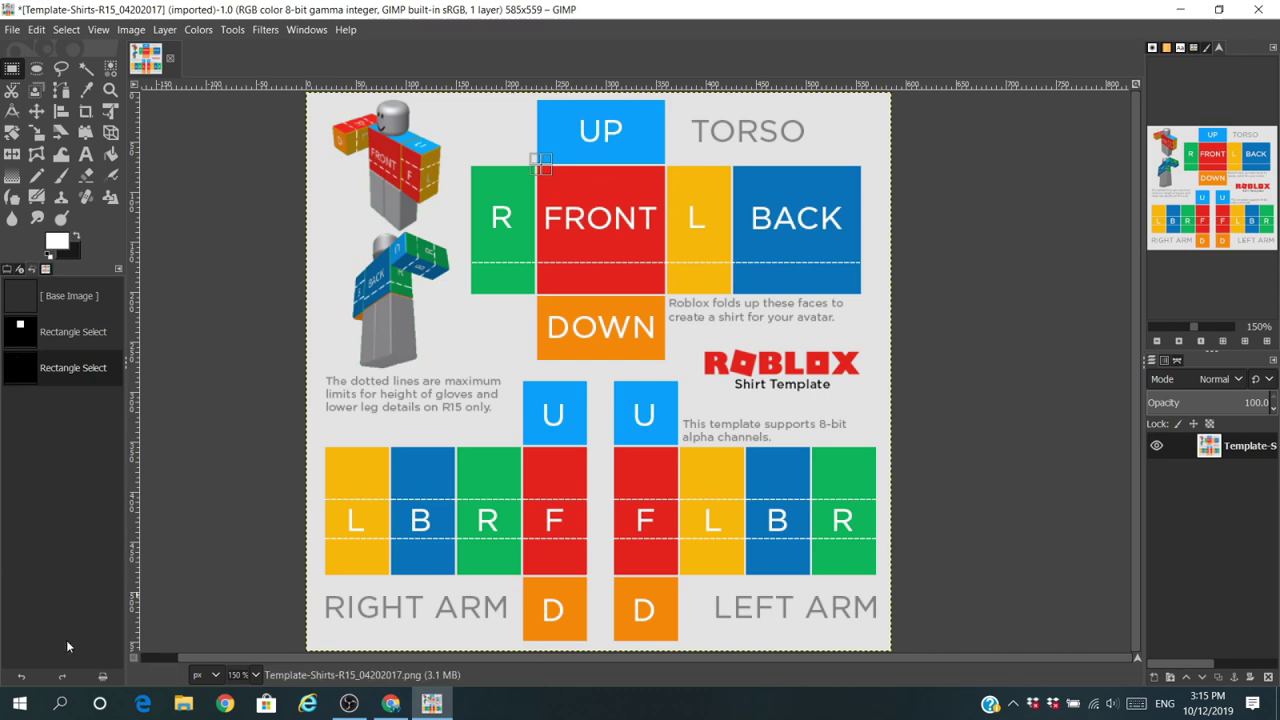
key("ctrl+z")
key("ctrl+z")
scroll(557, 170, "up", 3)
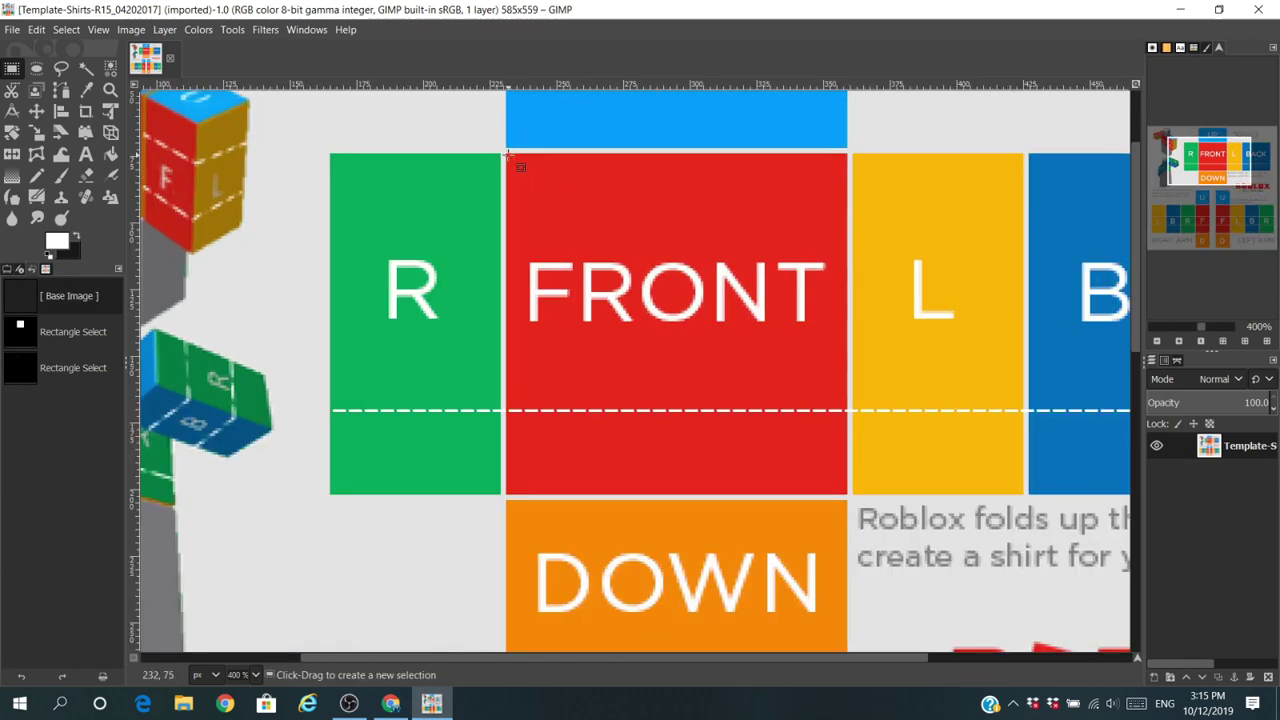
left_click_drag(506, 153, 857, 505)
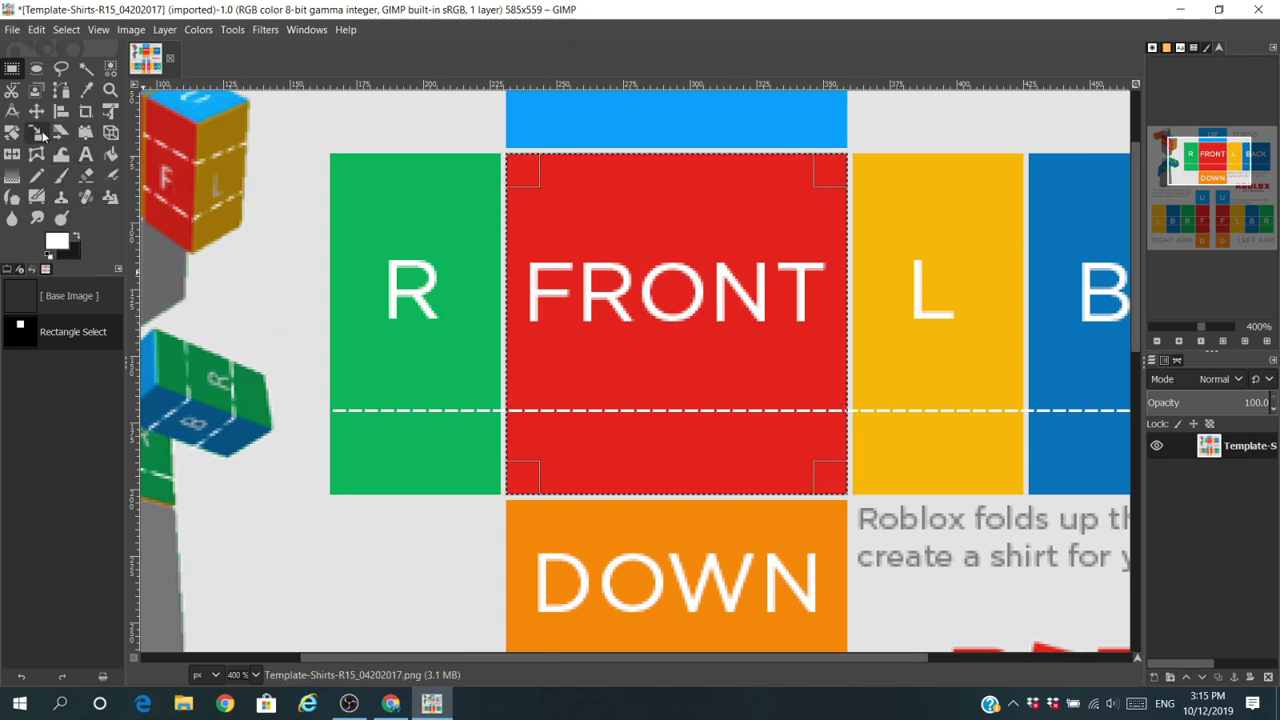
left_click(110, 153)
left_click(591, 384)
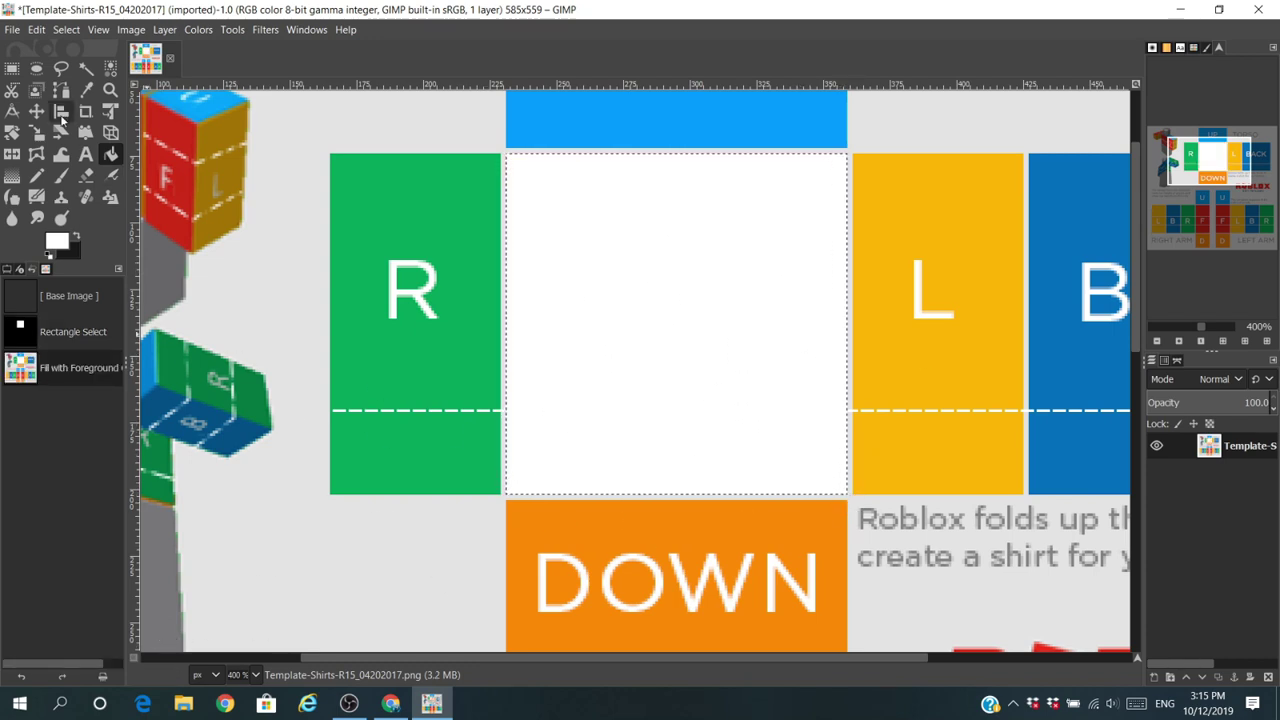
Select and fill the R side, DOWN and UP torso panels white
left_click(12, 68)
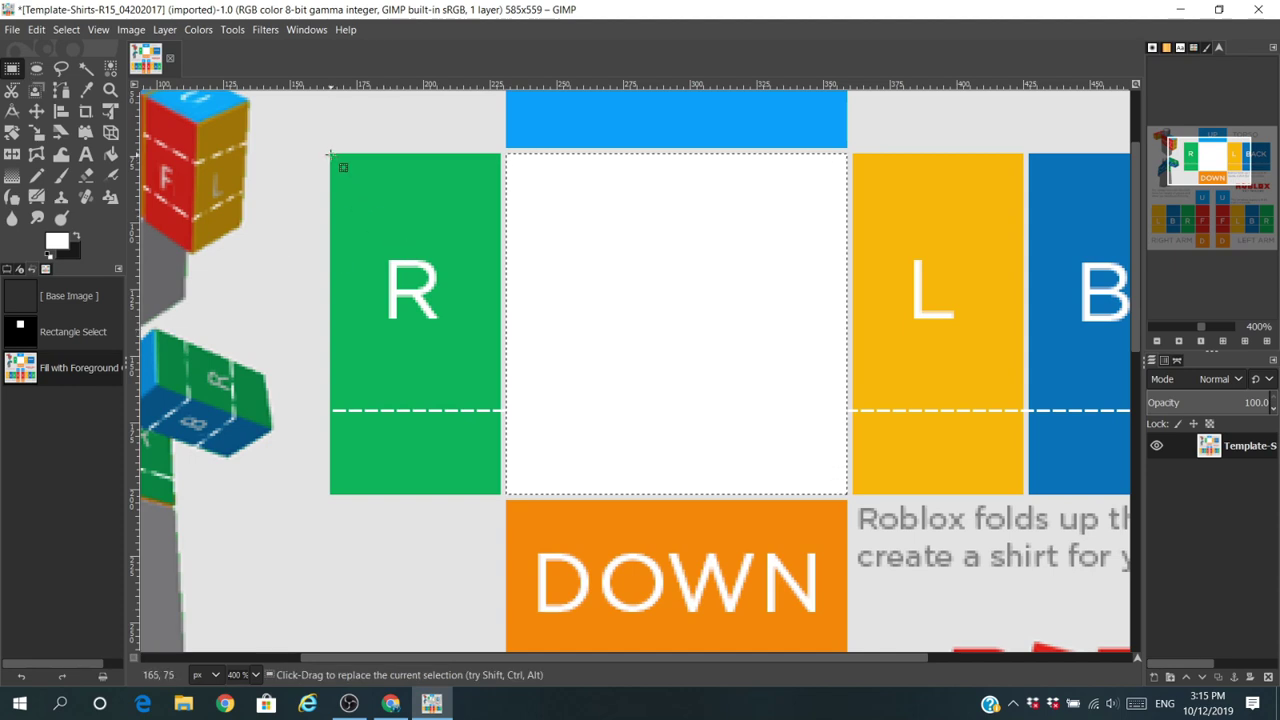
left_click_drag(330, 154, 468, 470)
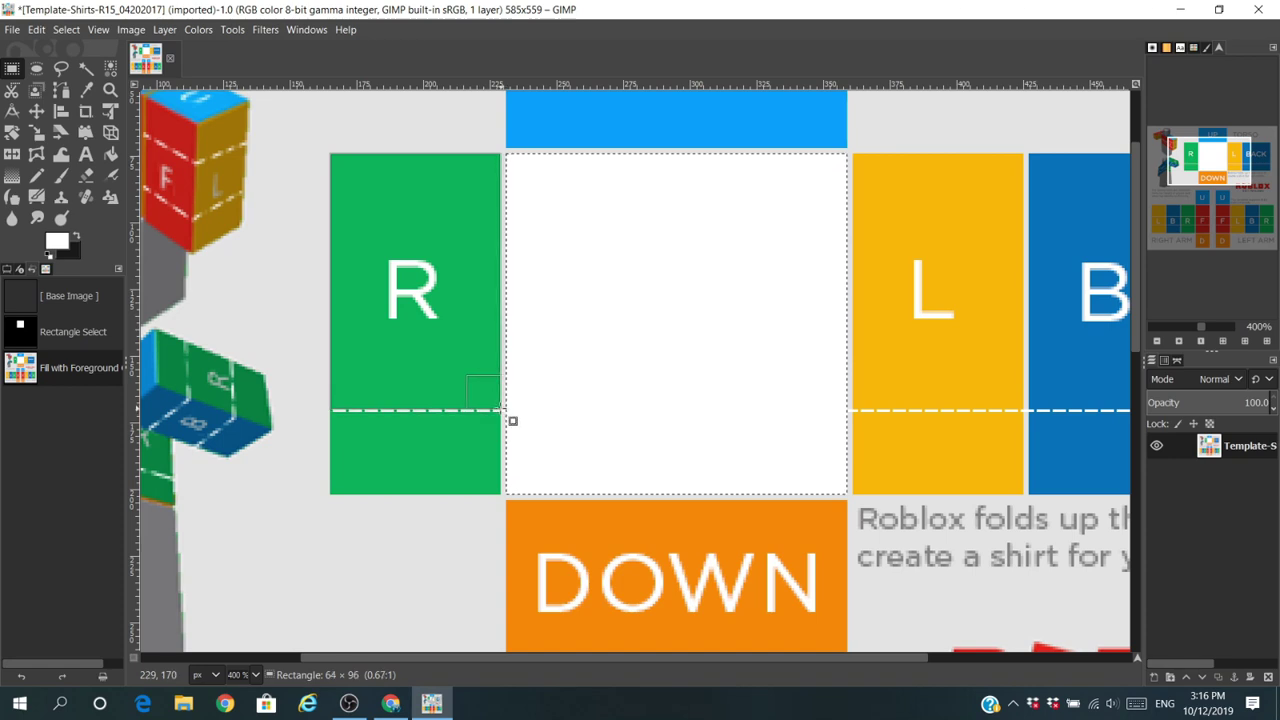
left_click_drag(512, 421, 516, 506)
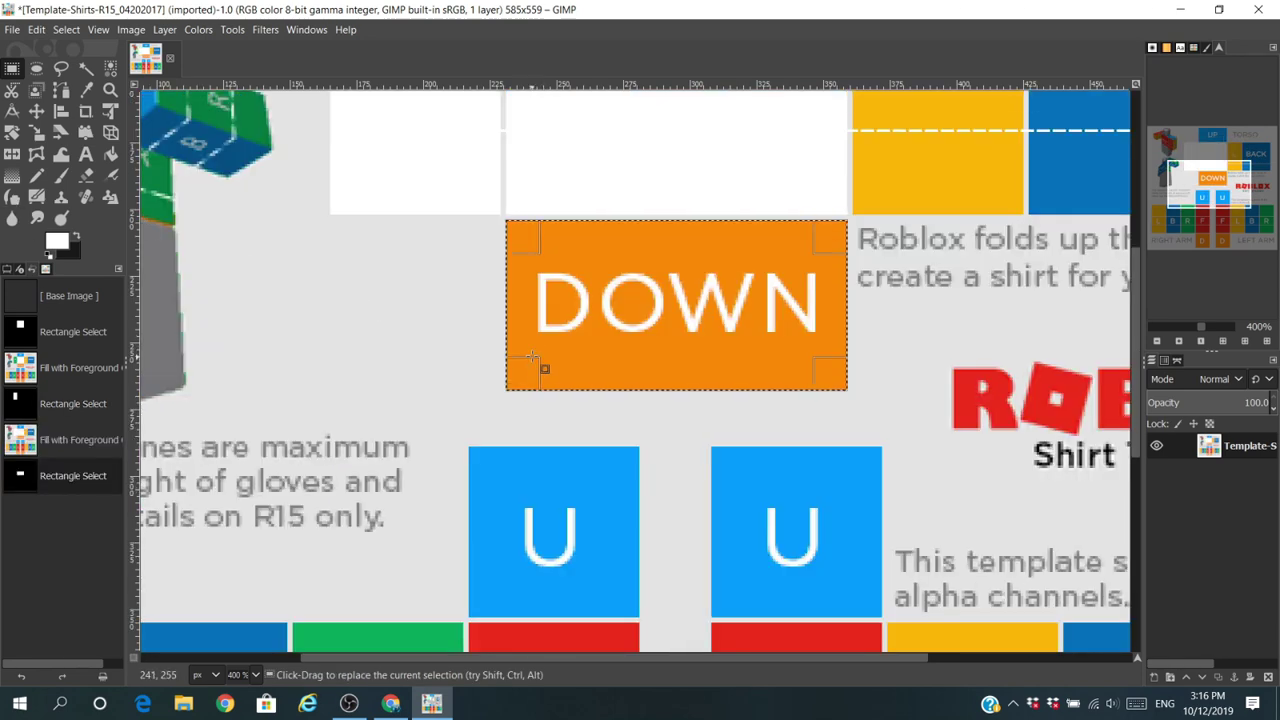
scroll(760, 315, "up", 3)
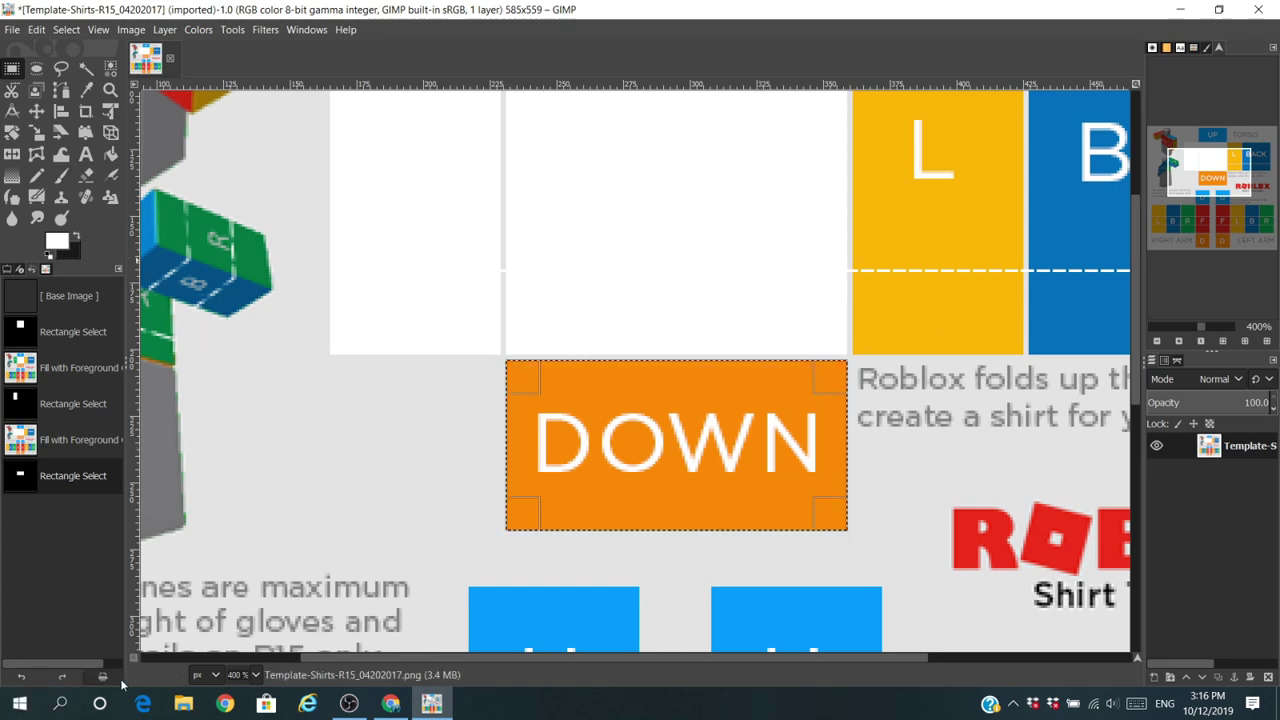
key("ctrl+comma")
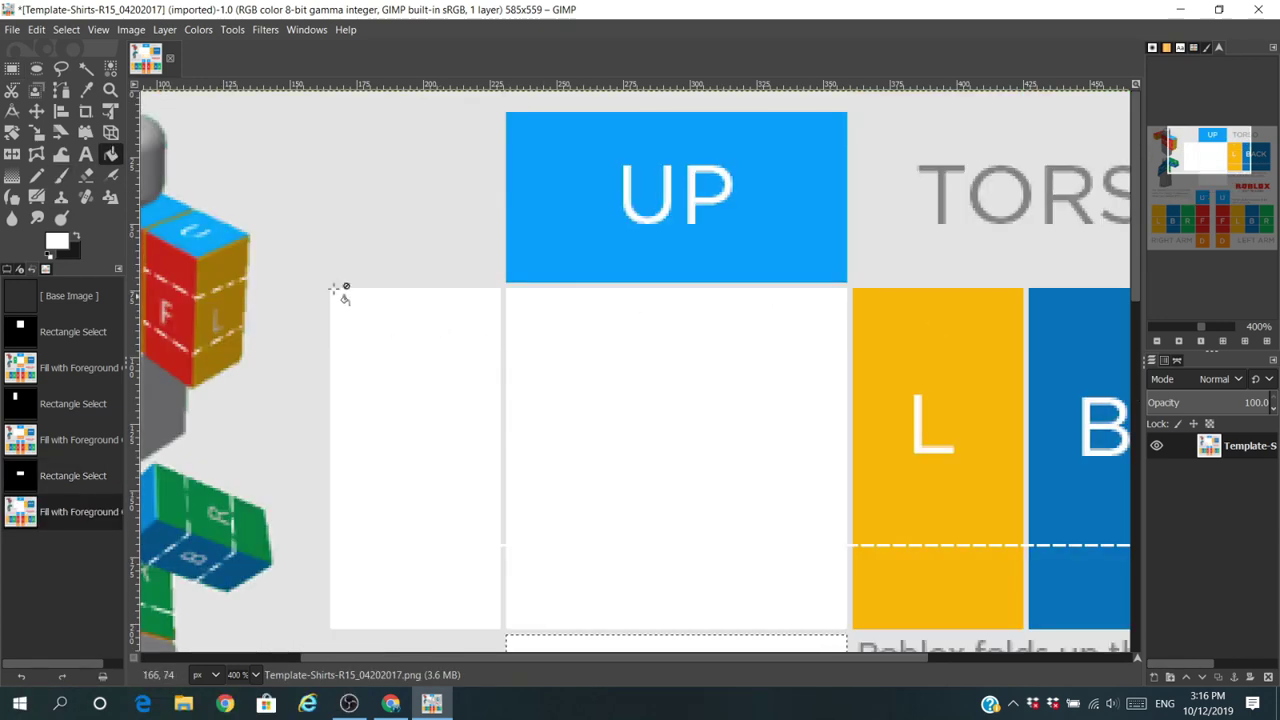
scroll(200, 205, "up", 6)
left_click_drag(506, 113, 847, 283)
key("ctrl+comma")
Fill the L torso panel white and select the blue BACK panel for filling
scroll(709, 251, "down", 3)
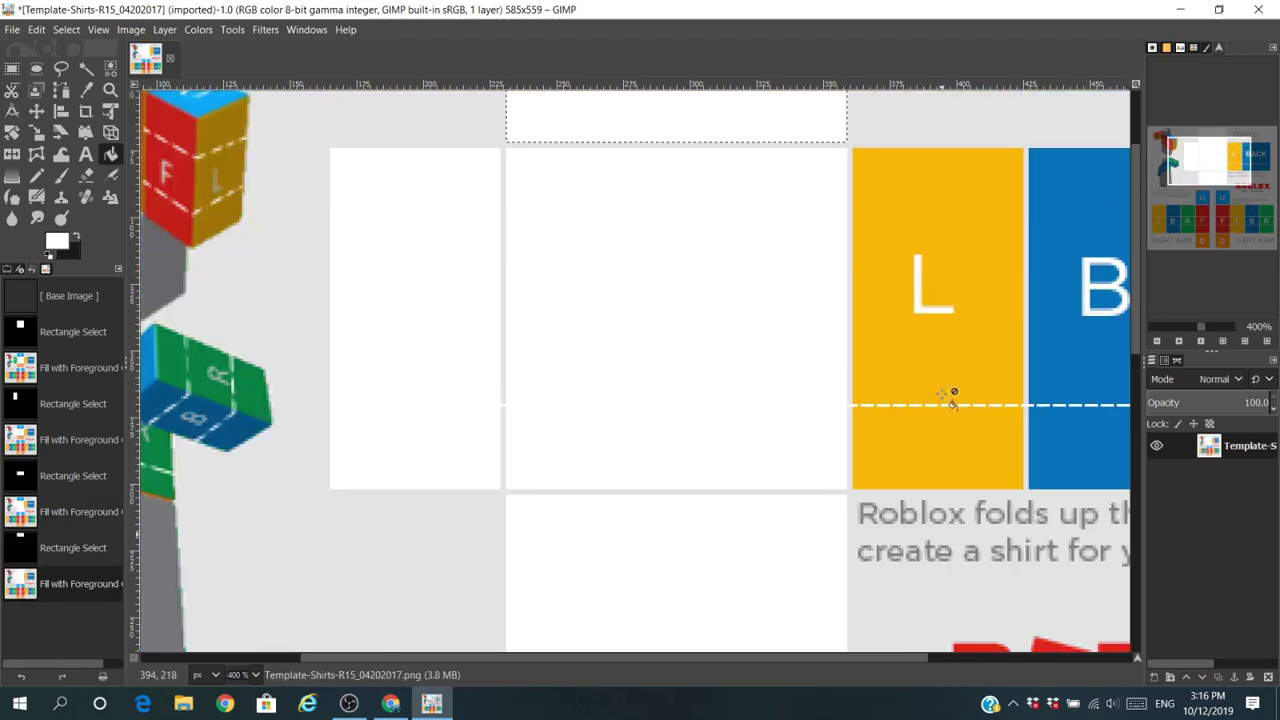
scroll(386, 656, "right", 5)
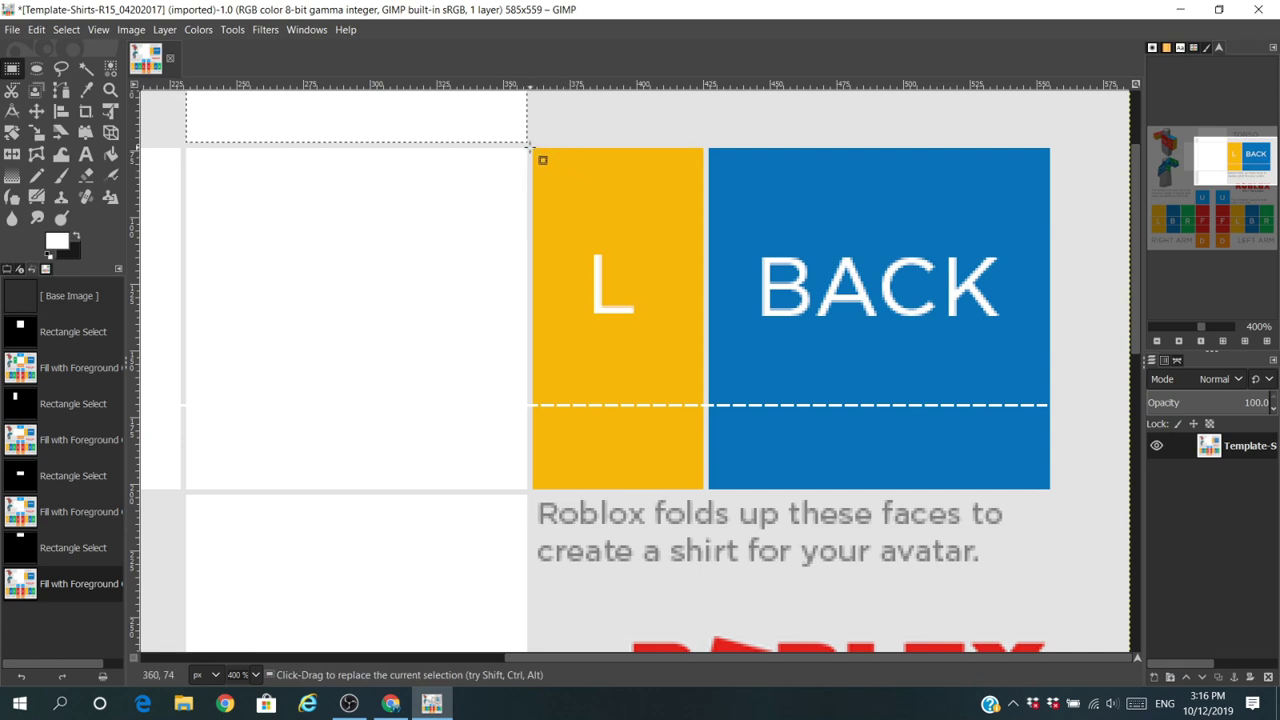
left_click_drag(533, 148, 704, 487)
key("shift+b")
left_click(546, 313)
key("r")
left_click_drag(709, 148, 1043, 493)
key("shift+b")
scroll(408, 374, "up", 5)
key("r")
Select and fill both blue U faces white
left_click_drag(391, 212, 562, 382)
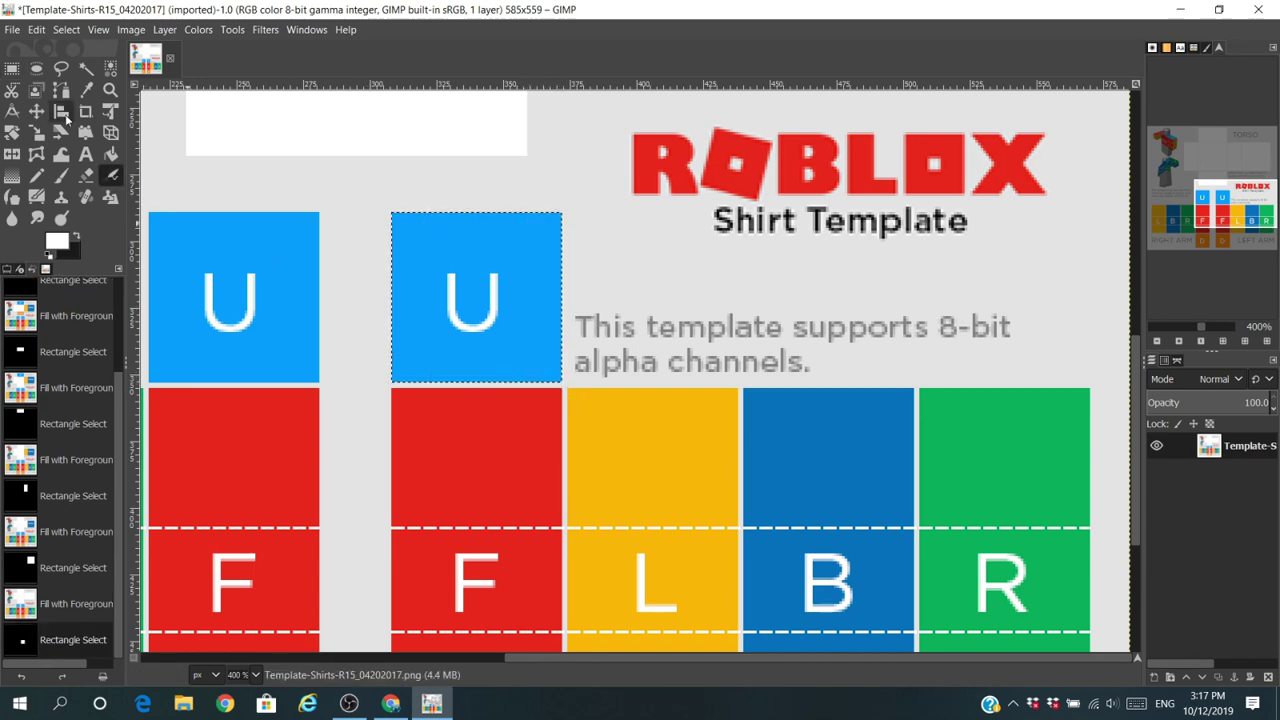
key("ctrl+comma")
left_click_drag(149, 212, 320, 384)
key("shift+b")
left_click(277, 309)
scroll(423, 306, "down", 3)
Fill the top parts of the arm's F face and yellow L face white
left_click(11, 67)
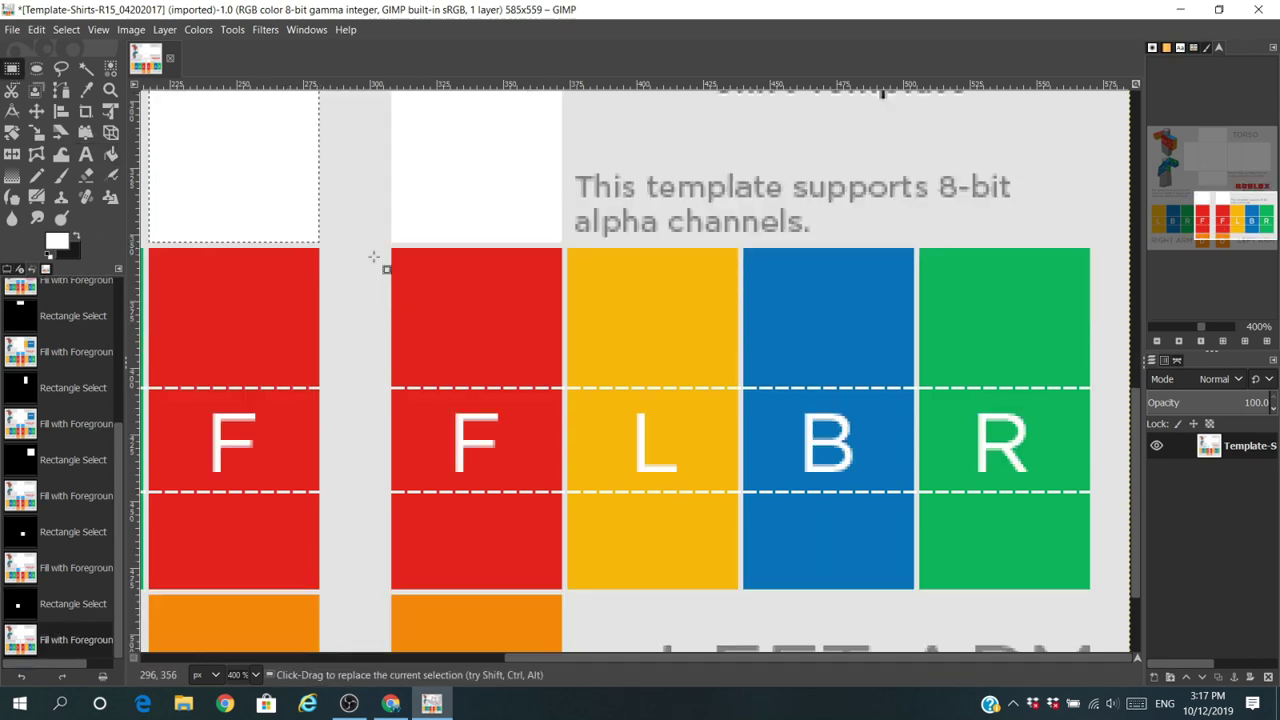
left_click_drag(392, 248, 562, 388)
key("shift+b")
left_click(414, 271)
key("r")
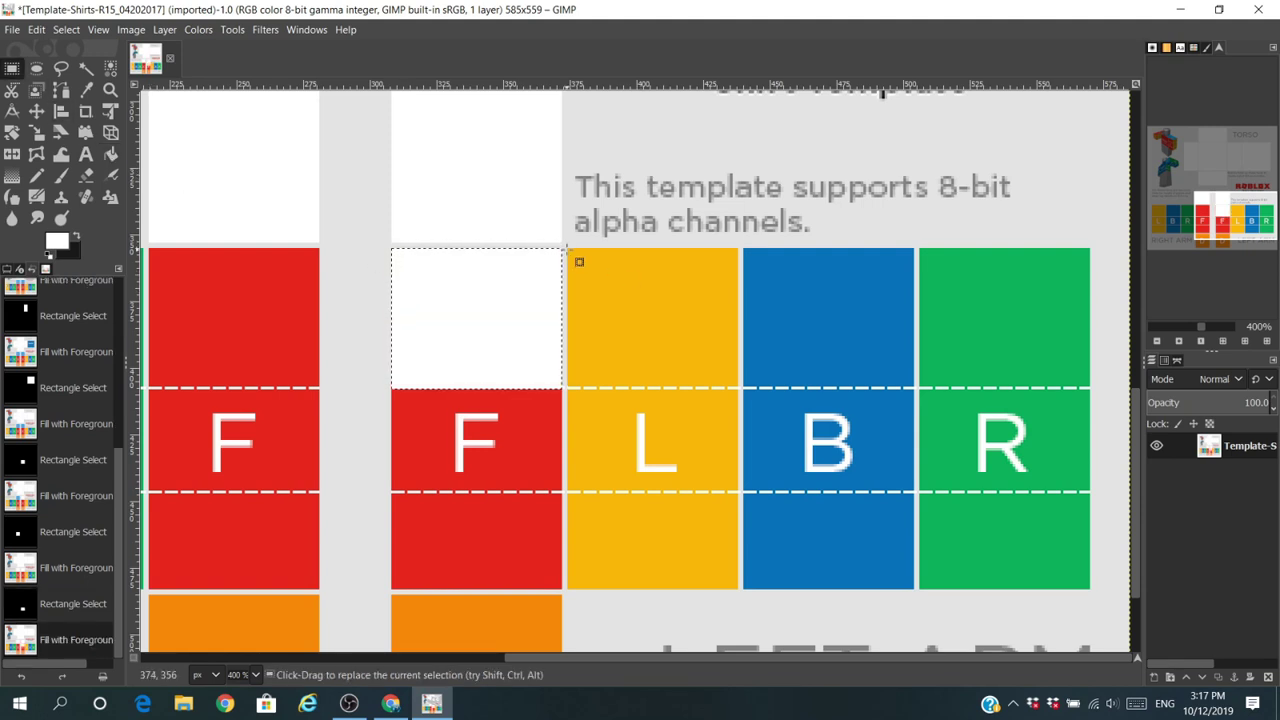
left_click_drag(568, 249, 752, 398)
key("shift+b")
left_click(580, 378)
key("r")
Fill the leftover thin strip along the L face's top white
scroll(583, 370, "up", 5)
scroll(583, 330, "down", 5)
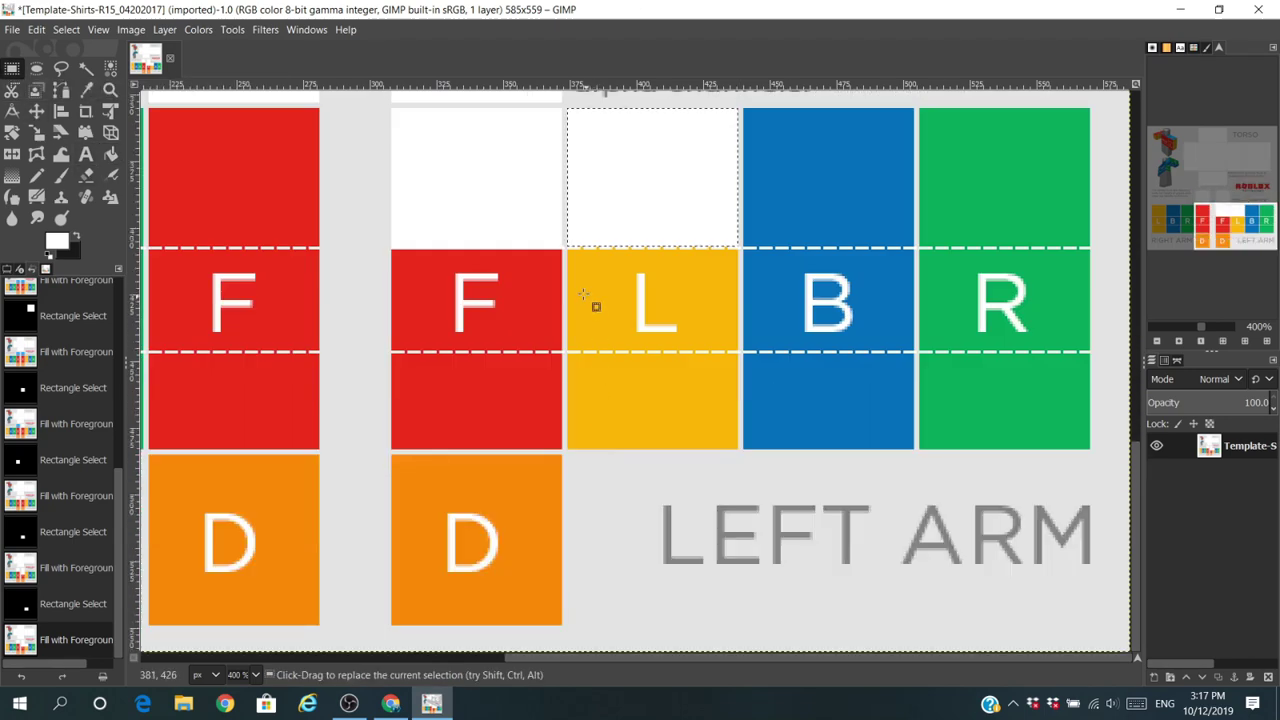
scroll(583, 290, "up", 3, "ctrl")
left_click_drag(562, 203, 1034, 213)
key("shift+b")
left_click(968, 203)
scroll(968, 205, "down", 5)
scroll(950, 207, "down", 3, "ctrl")
scroll(550, 560, "right", 3)
scroll(352, 372, "up", 4)
Fill the top parts of the blue B face and green R face white
key("r")
left_click_drag(743, 399, 913, 537)
key("shift+b")
left_click(835, 456)
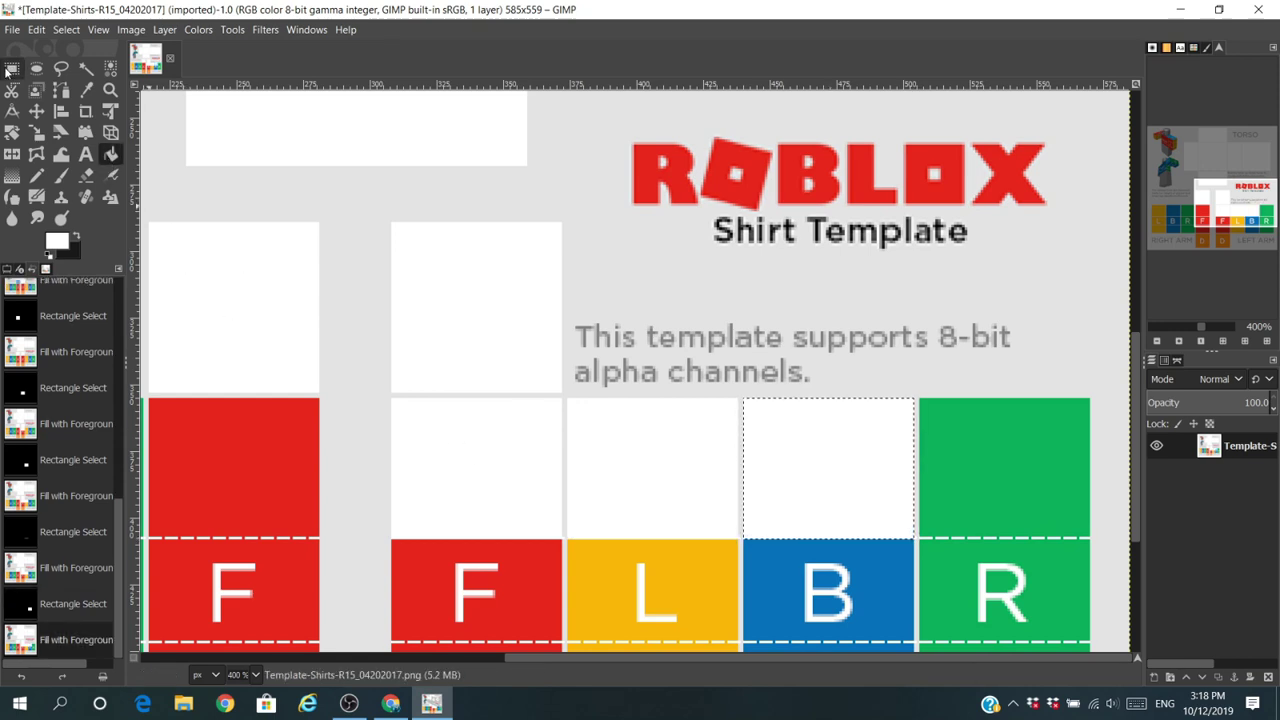
key("r")
left_click_drag(919, 399, 1090, 541)
key("shift+b")
left_click(1010, 490)
scroll(451, 470, "up", 6)
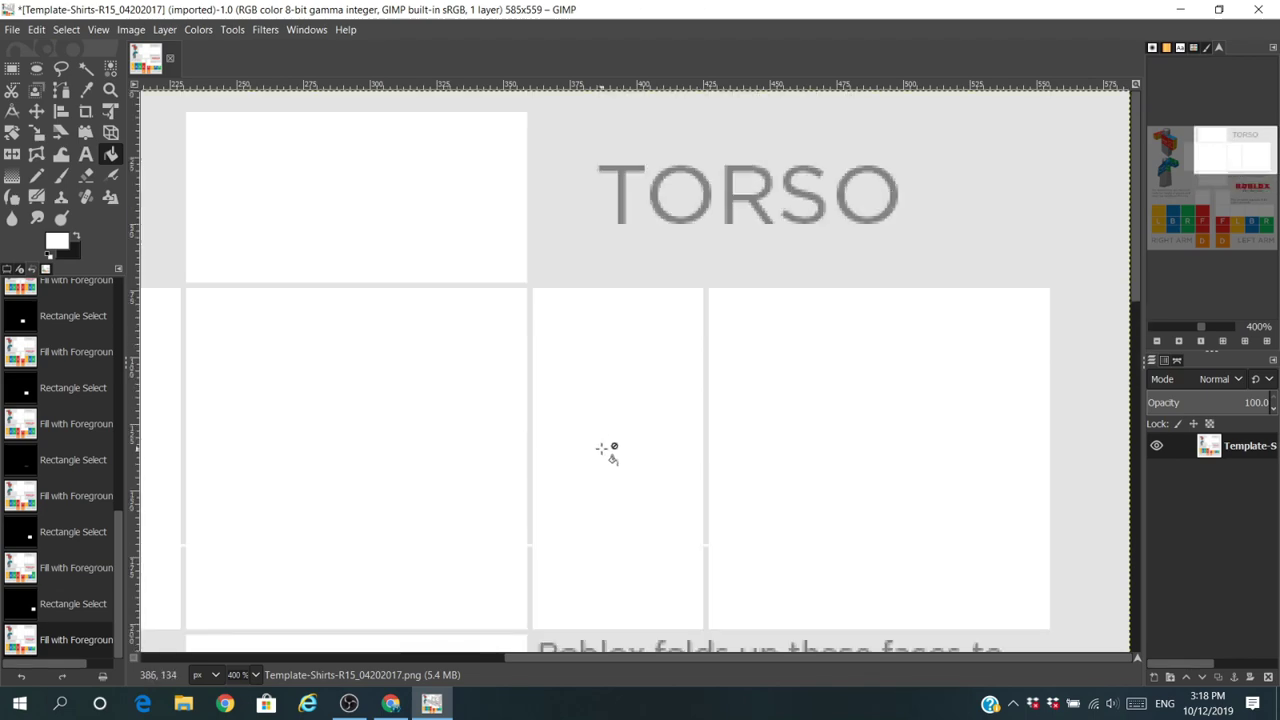
scroll(530, 585, "down", 10)
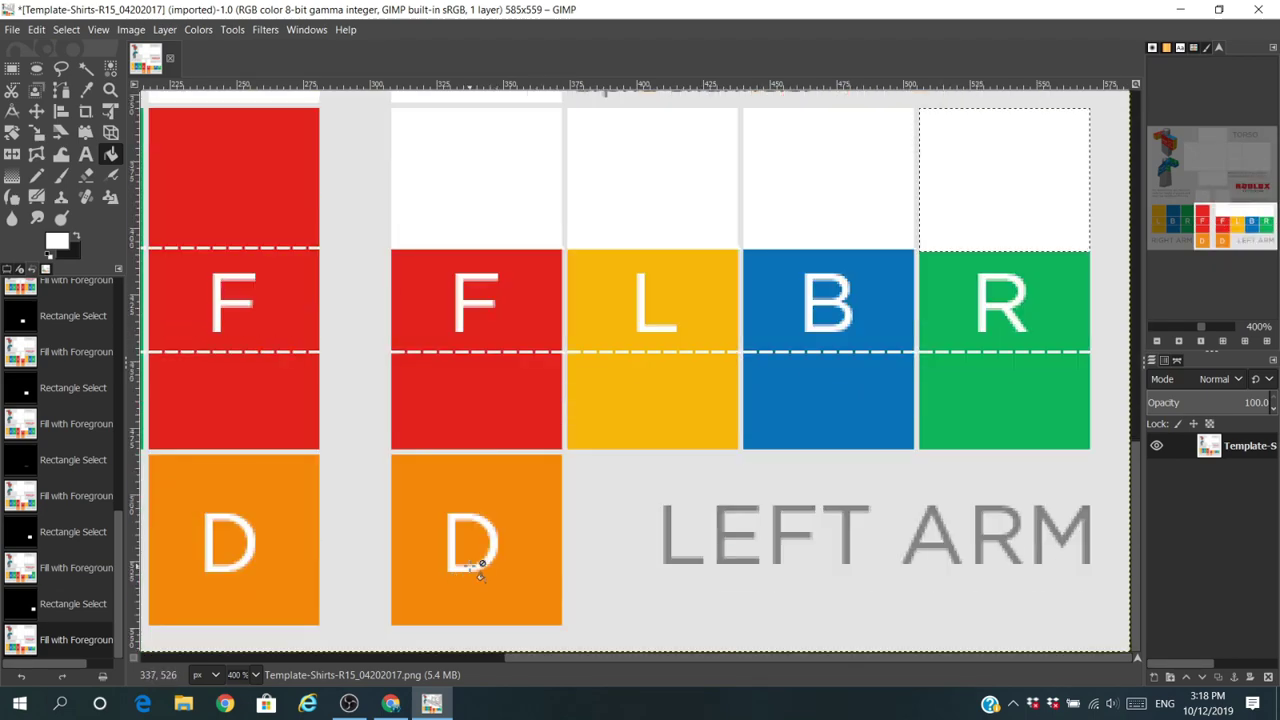
scroll(908, 628, "left", 8)
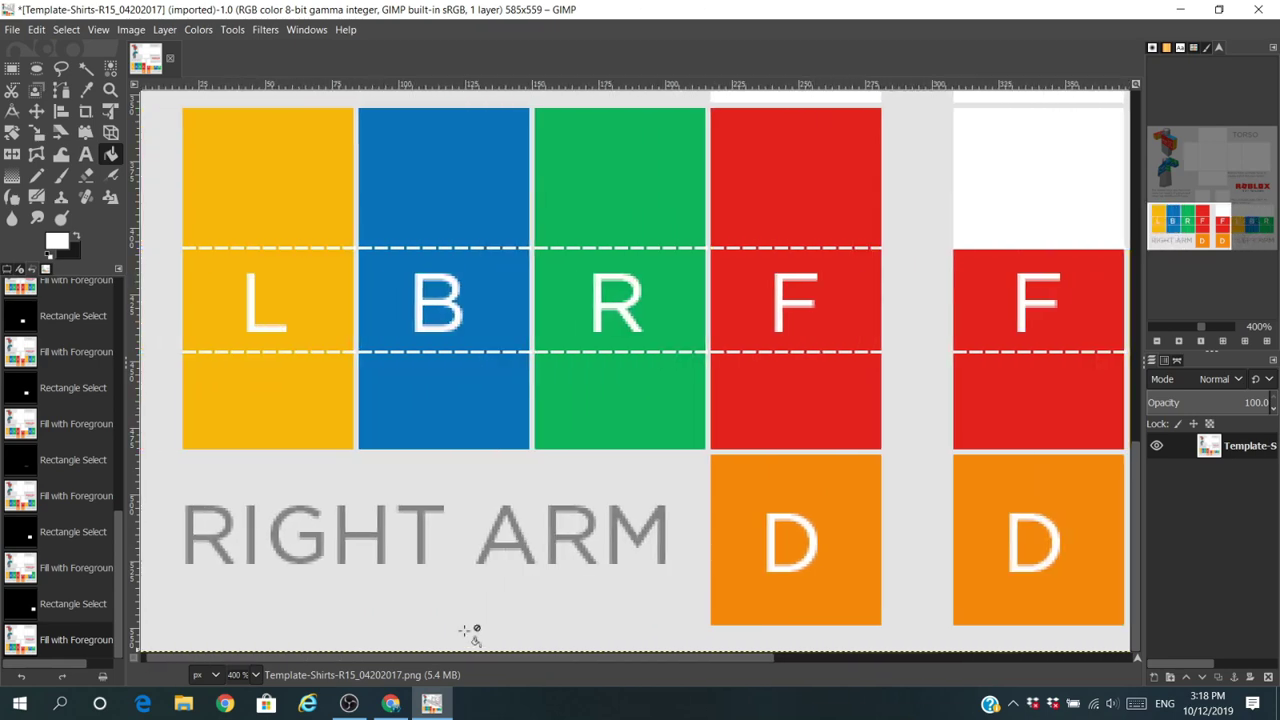
scroll(928, 456, "up", 3)
Add a trial text box containing a name on the front torso panel
scroll(905, 480, "down", 5)
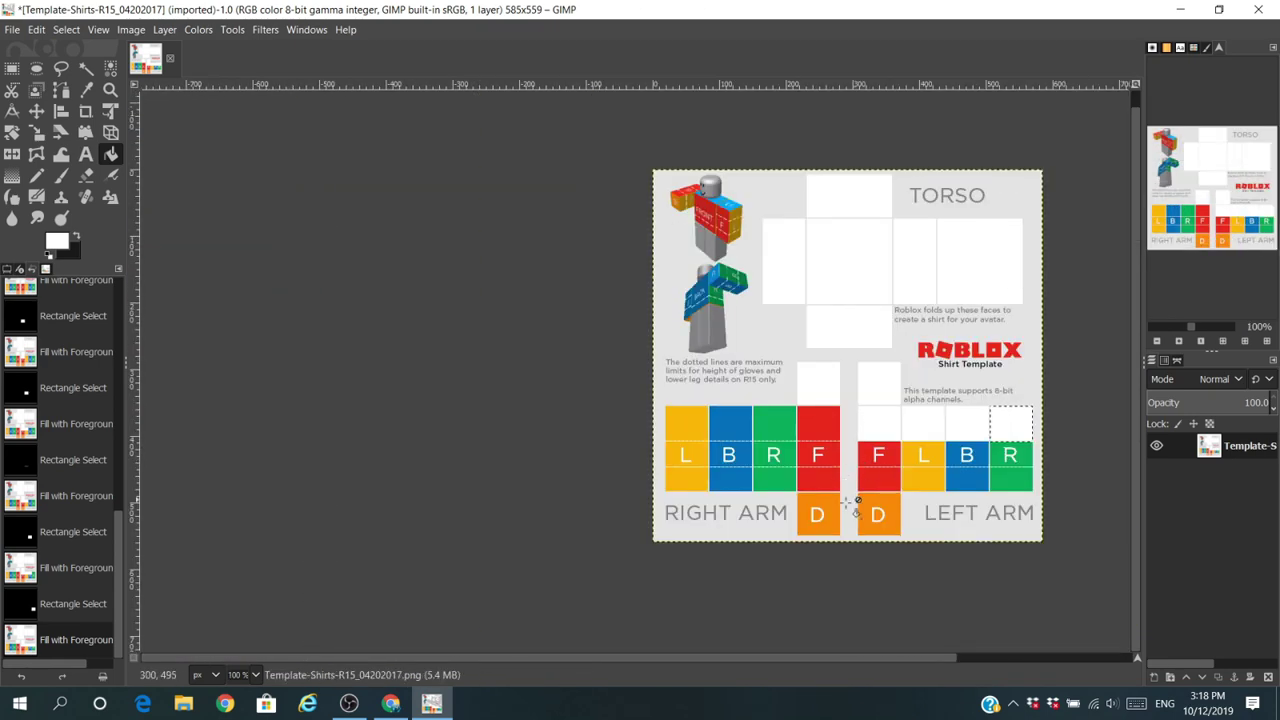
scroll(926, 410, "up", 3)
scroll(928, 410, "down", 1)
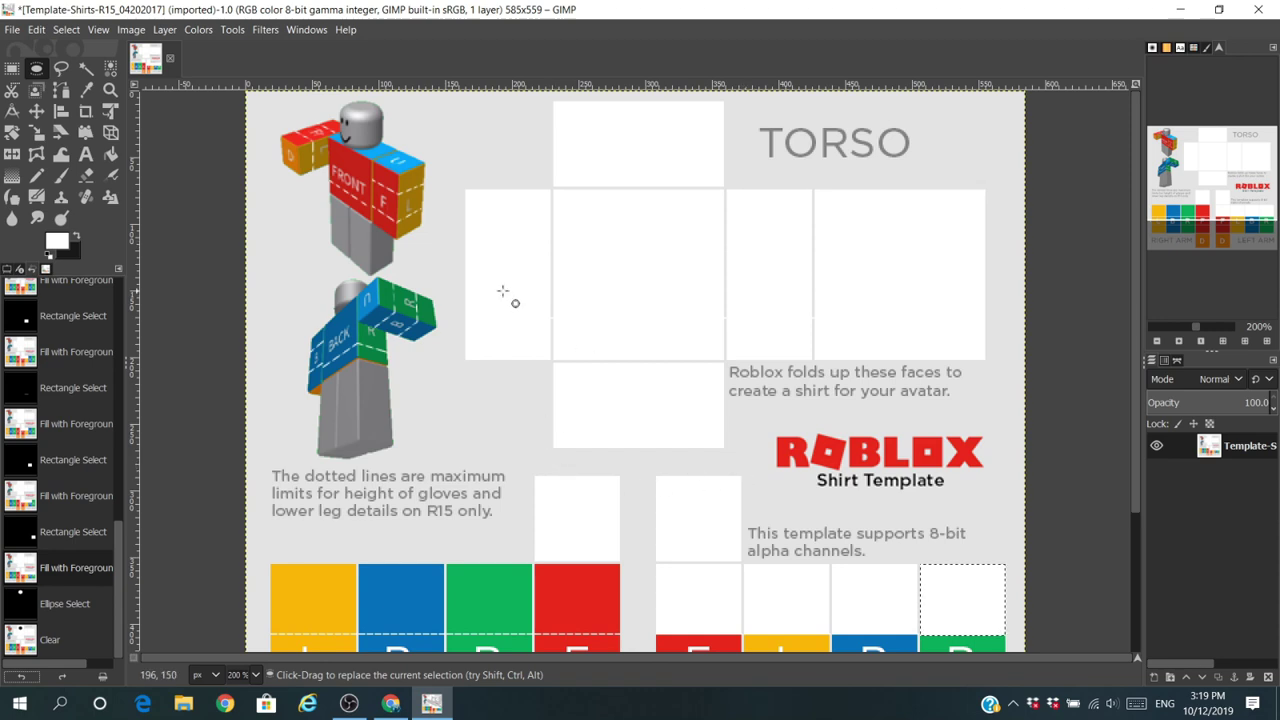
left_click(85, 153)
left_click_drag(558, 236, 722, 316)
type("E")
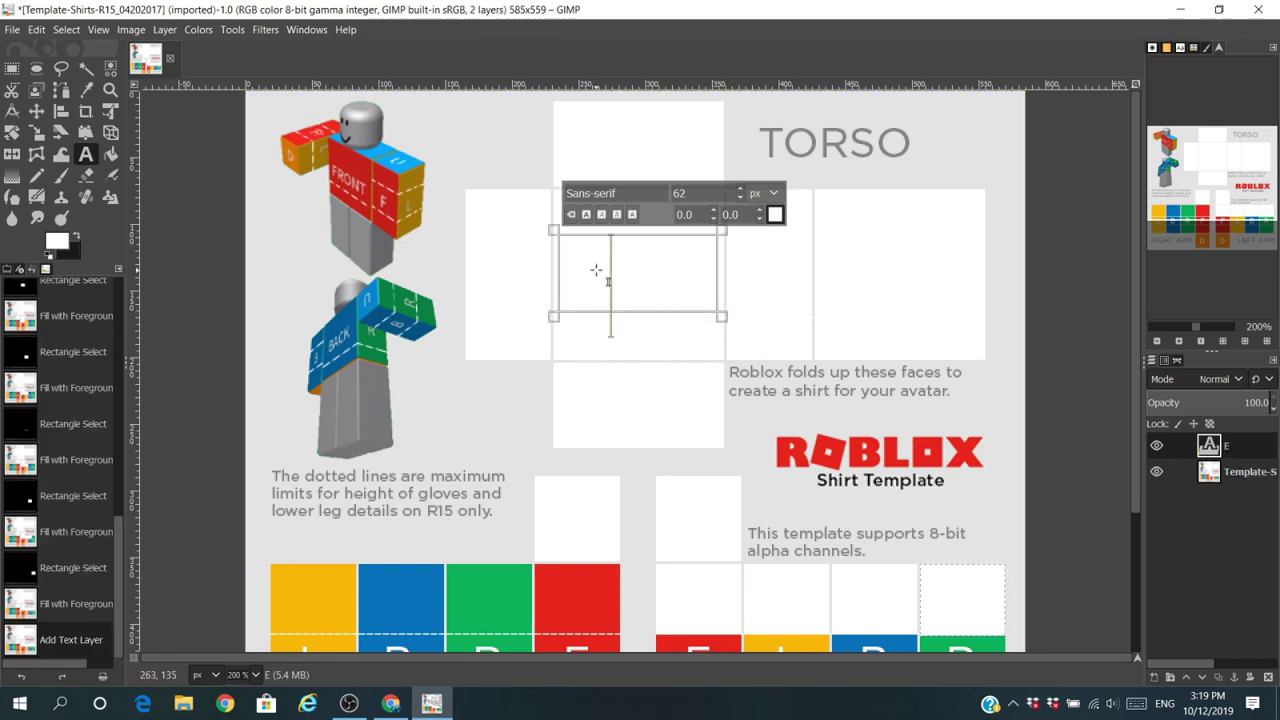
type("lfred")
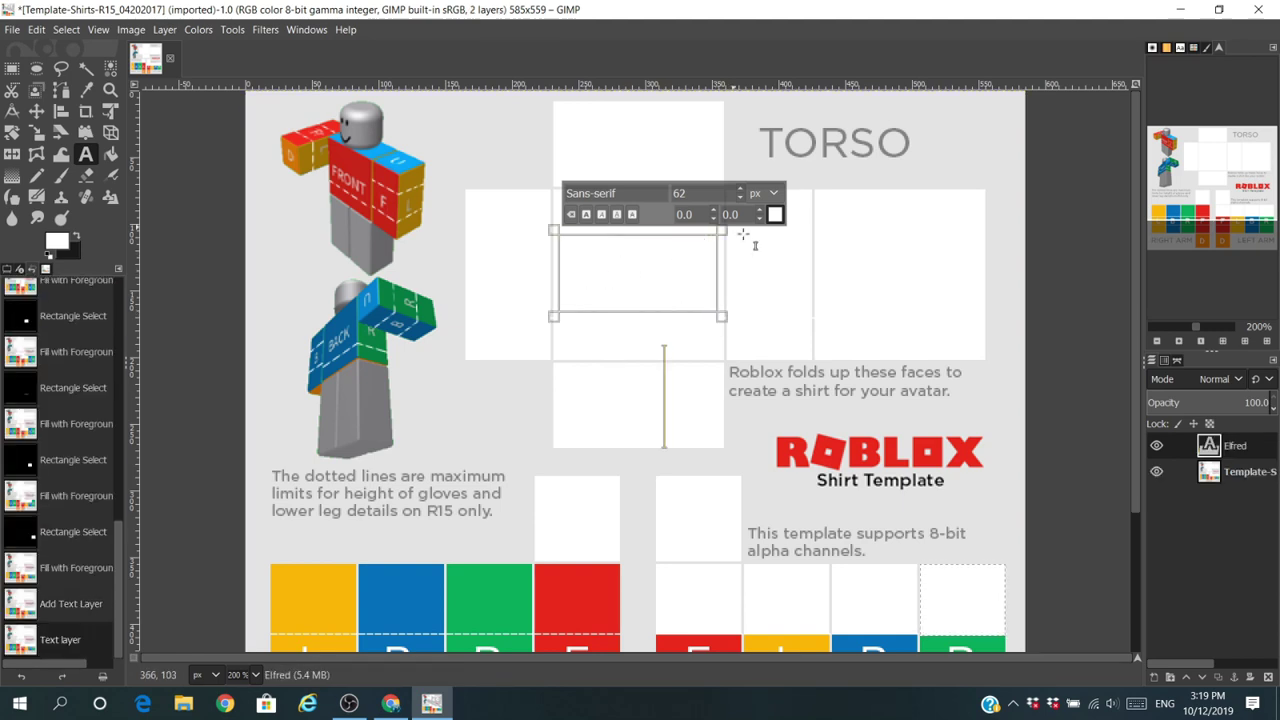
left_click_drag(681, 403, 558, 258)
Undo the text layer and the last white fill on the arm's R face
left_click(20, 677)
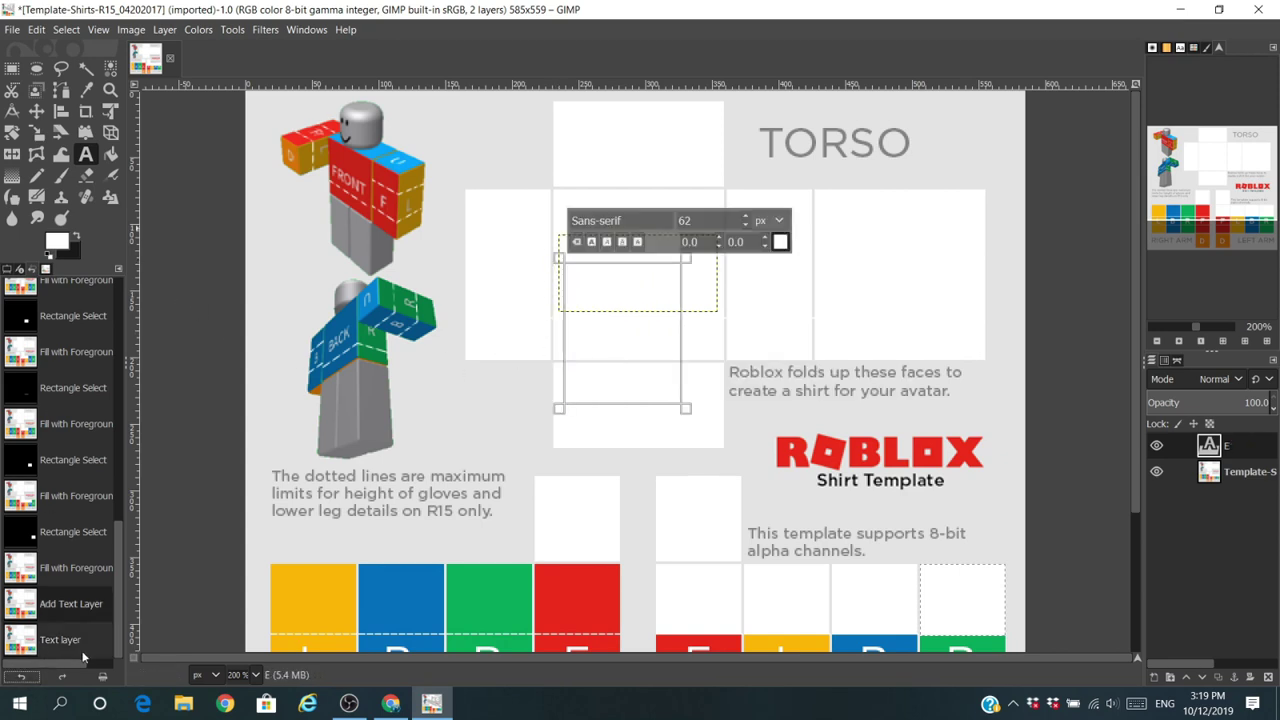
right_click(1231, 455)
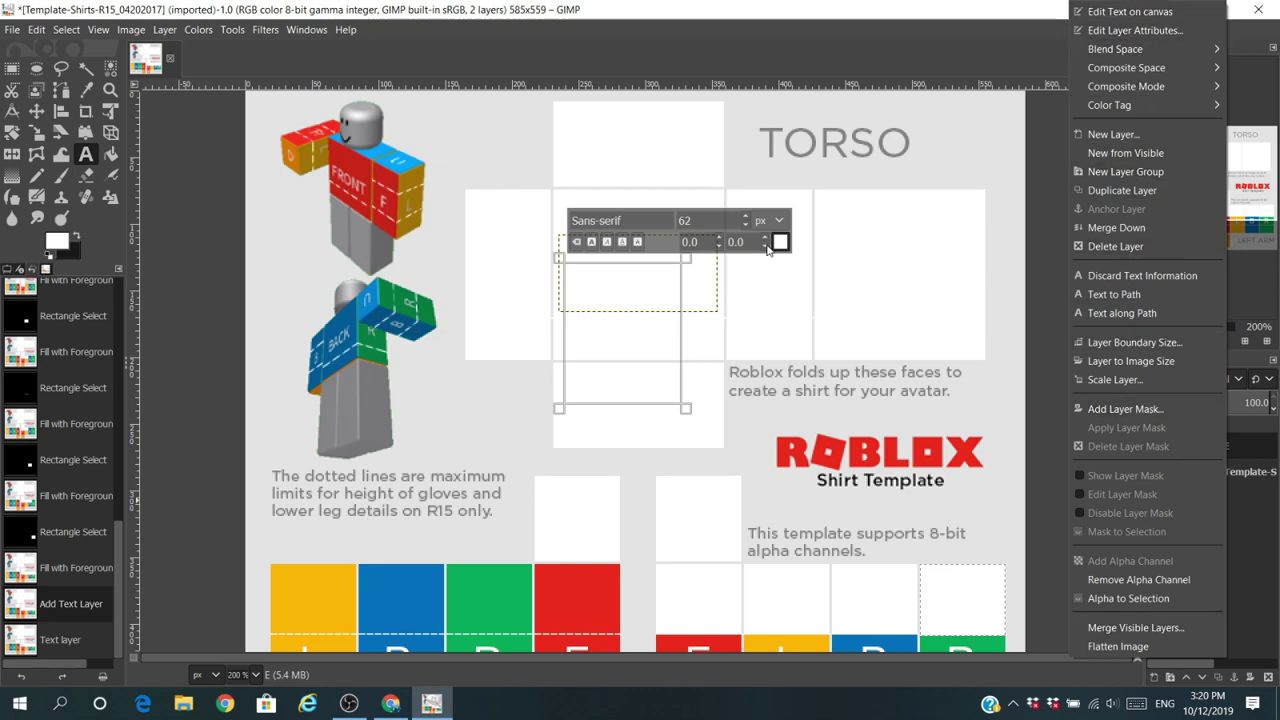
left_click(758, 276)
left_click(21, 677)
left_click(21, 677)
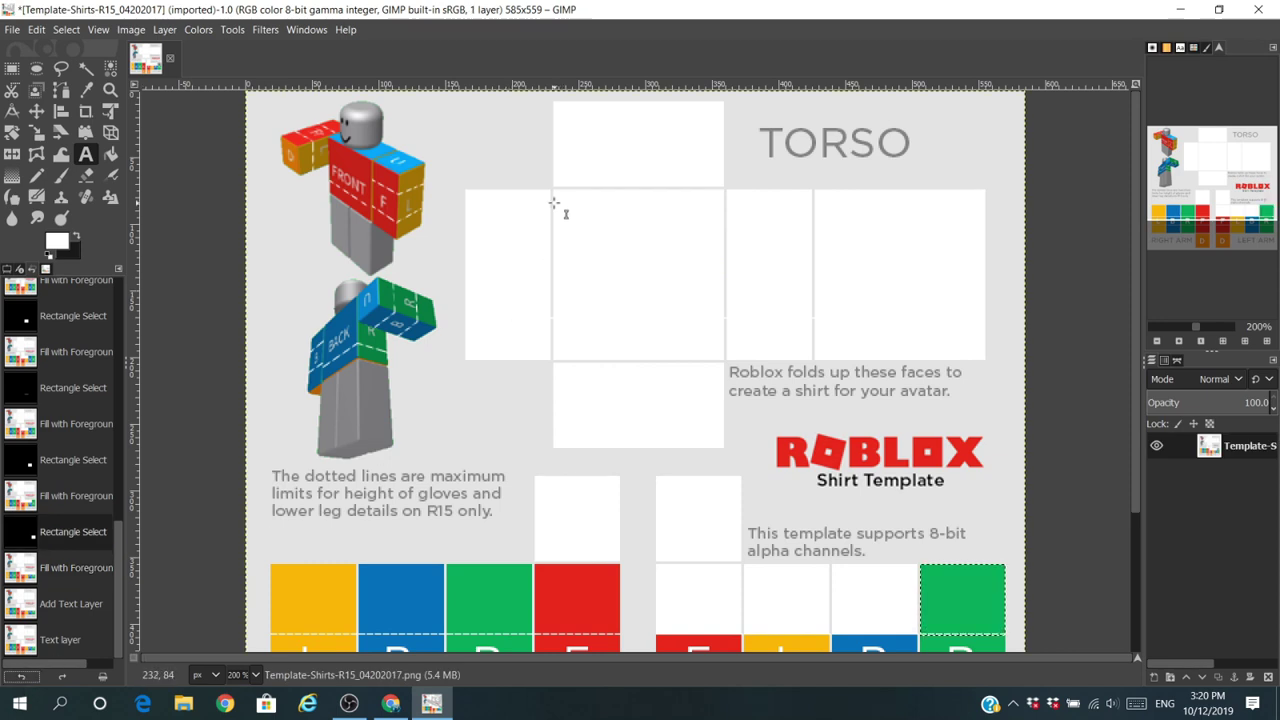
Add a text box on the front panel with a name in black
left_click_drag(554, 203, 723, 285)
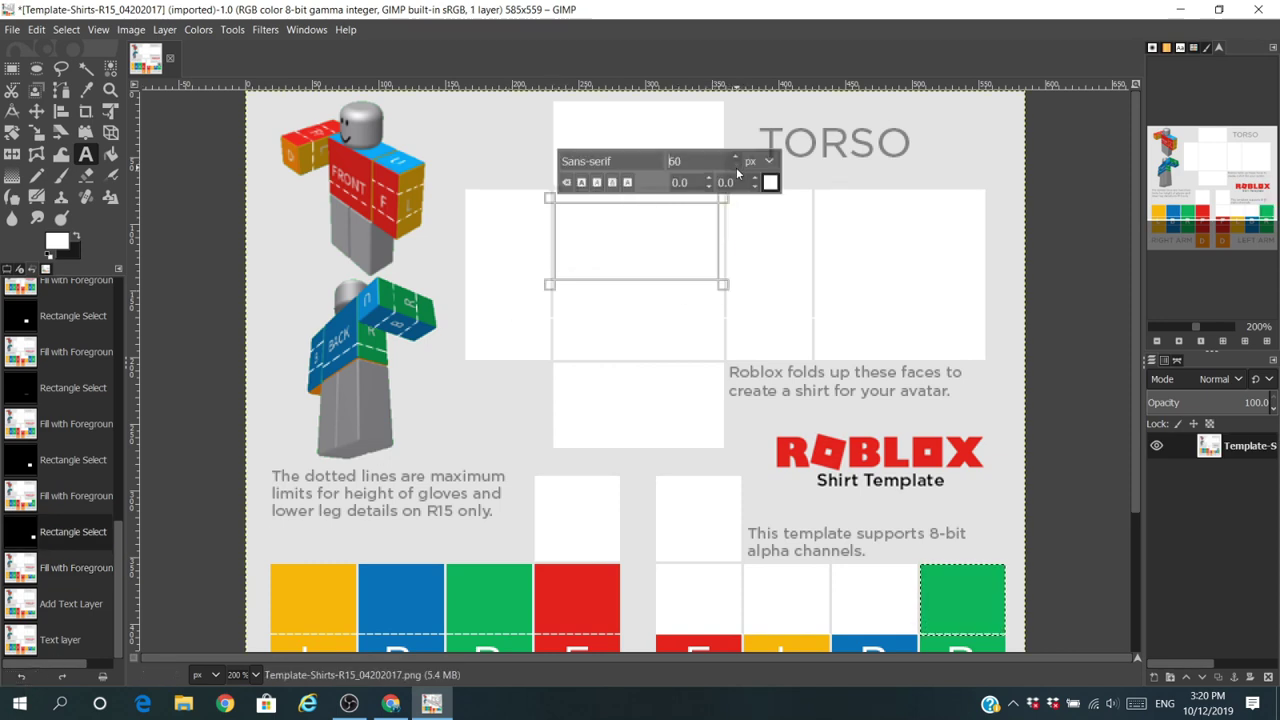
scroll(736, 163, "down", 7)
type("1")
left_click(770, 182)
left_click(797, 280)
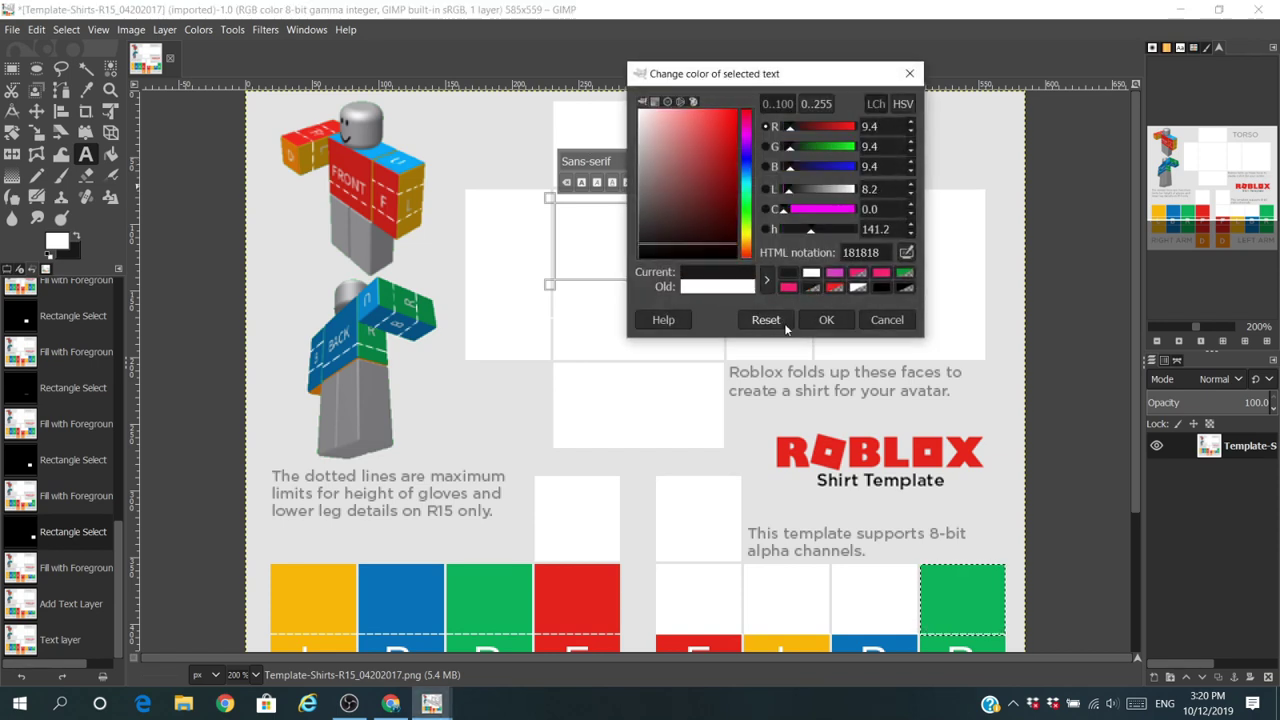
left_click(826, 319)
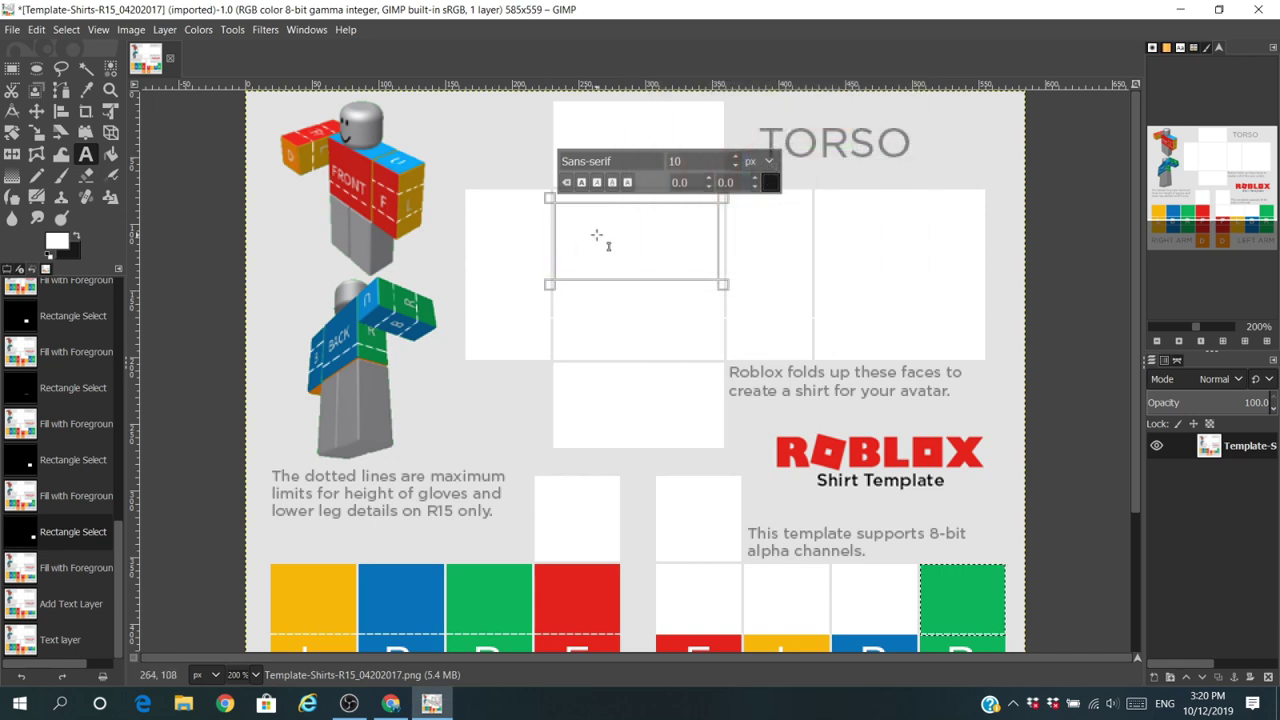
type("Elfred")
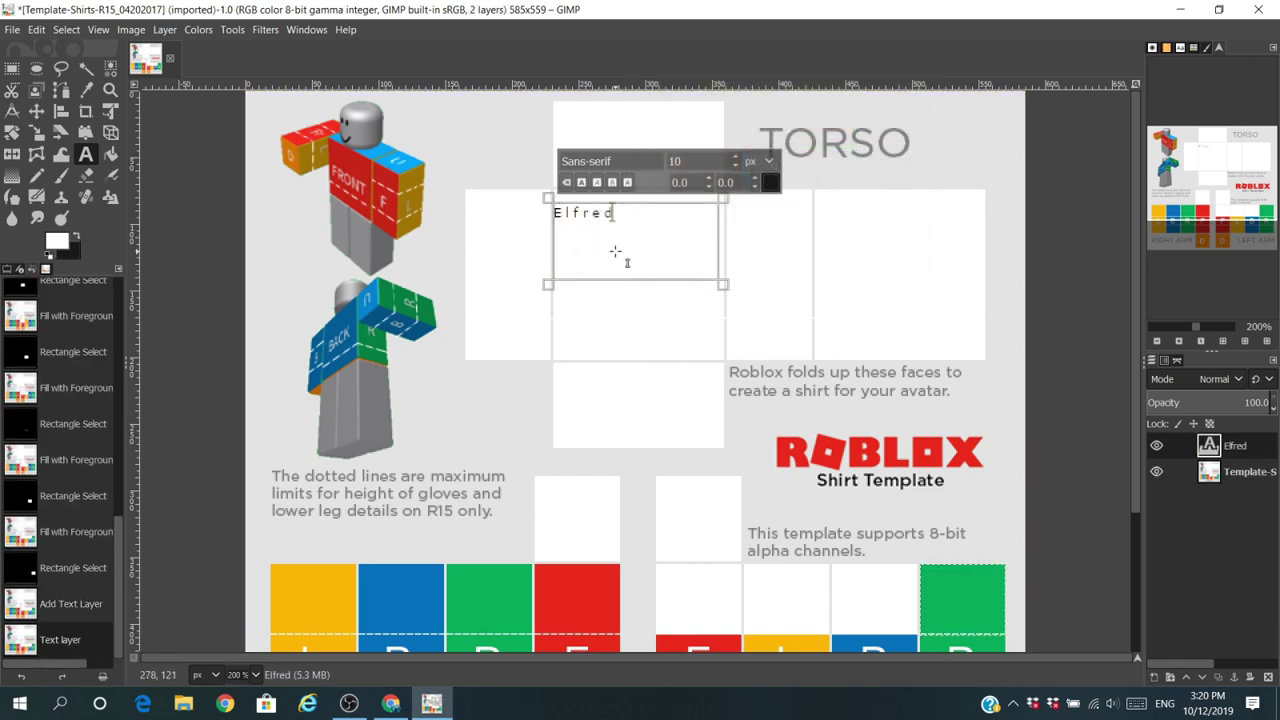
Make the name bold and enlarge it while keeping it on one line
left_click_drag(636, 227, 551, 214)
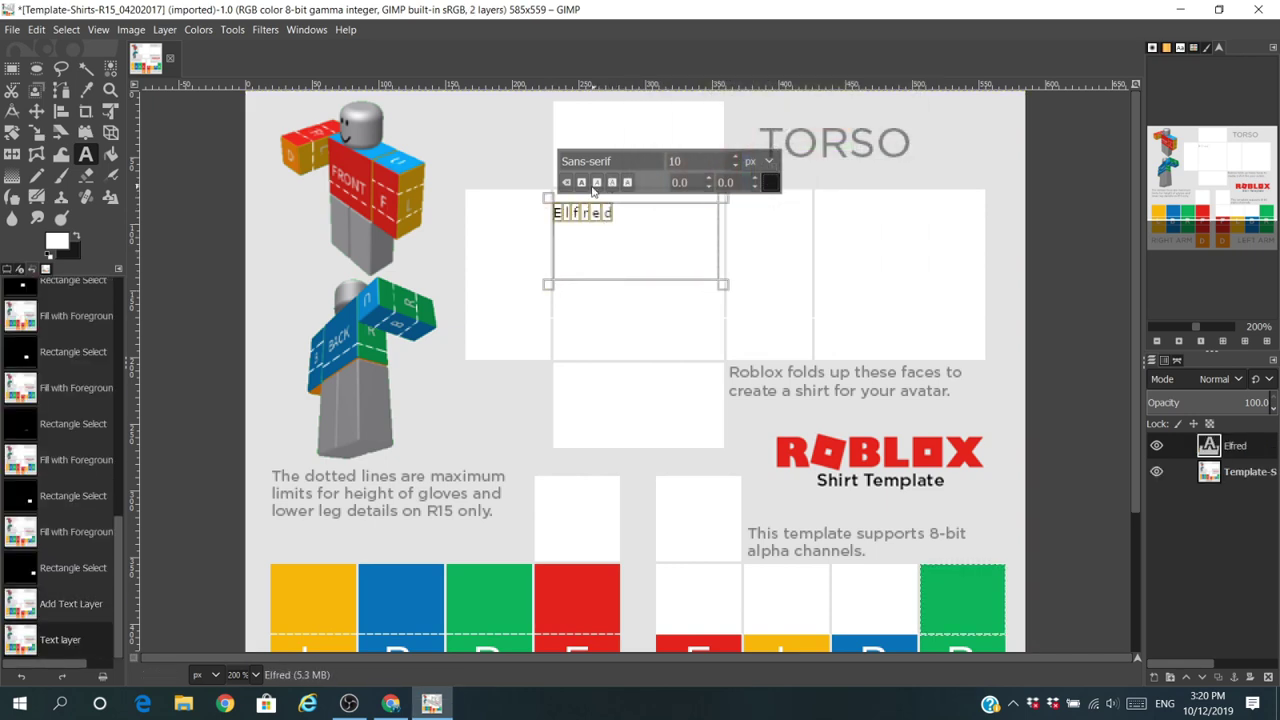
left_click(582, 183)
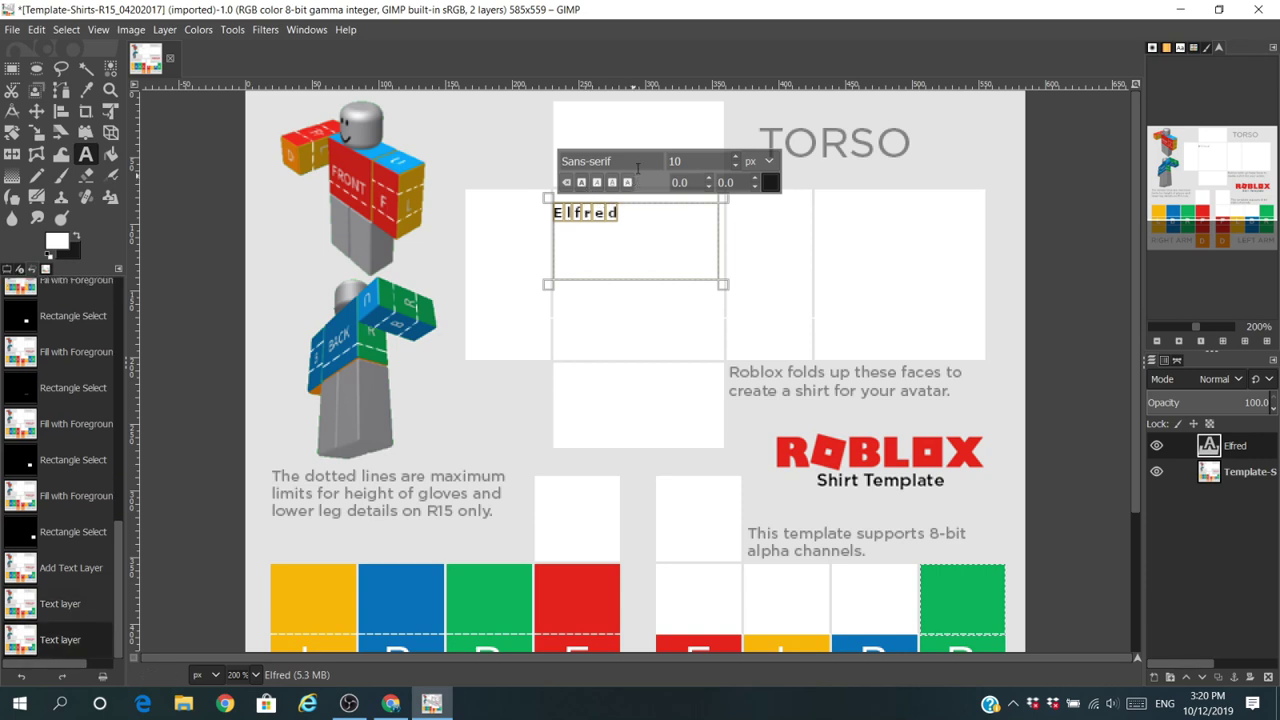
left_click(736, 166)
left_click(737, 157)
left_click(737, 157)
left_click(737, 157)
left_click(737, 157)
left_click(737, 157)
left_click(737, 157)
left_click(737, 157)
left_click(737, 157)
left_click(737, 157)
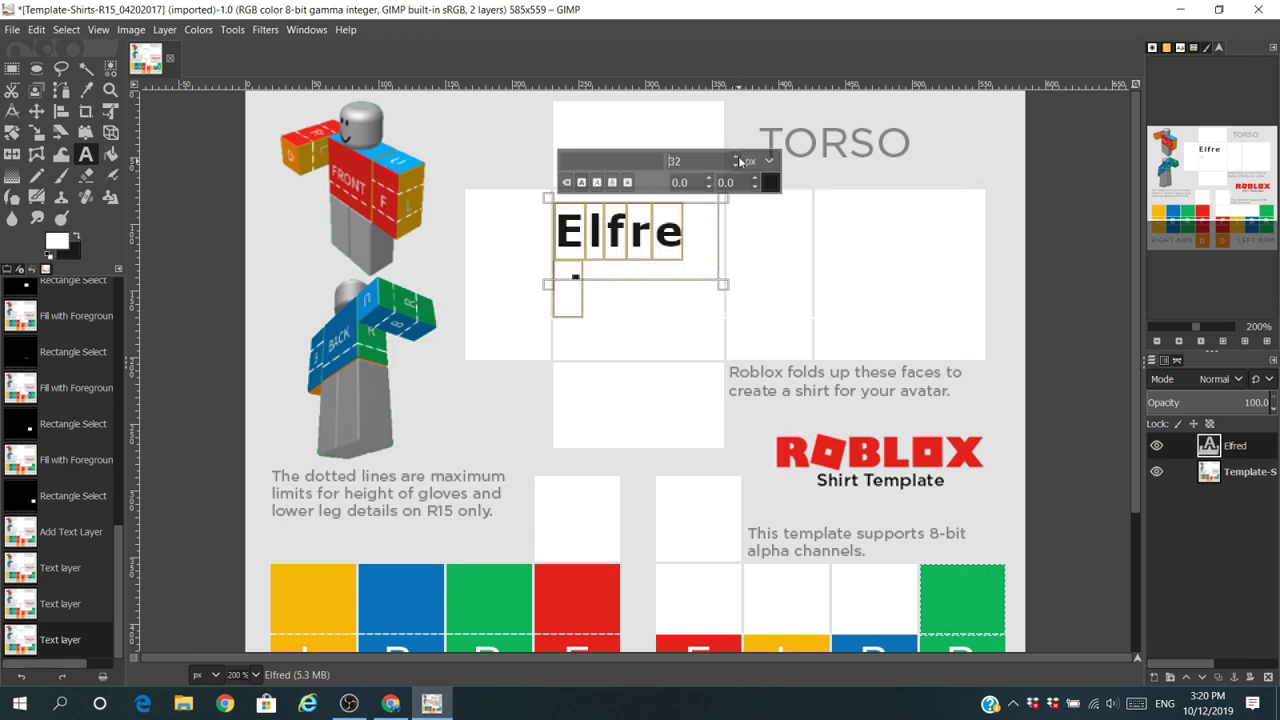
left_click(736, 164)
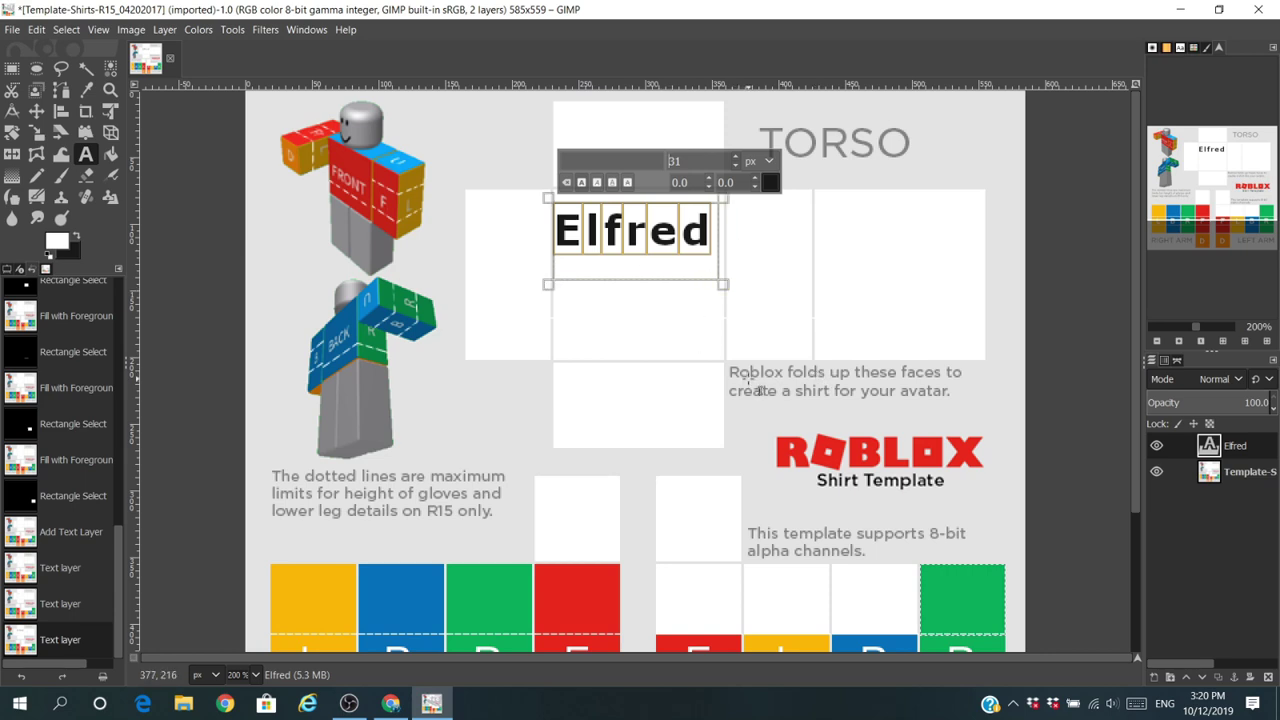
Undo the text entirely so only the white panels remain
left_click(32, 680)
left_click(32, 680)
left_click(32, 680)
left_click(32, 680)
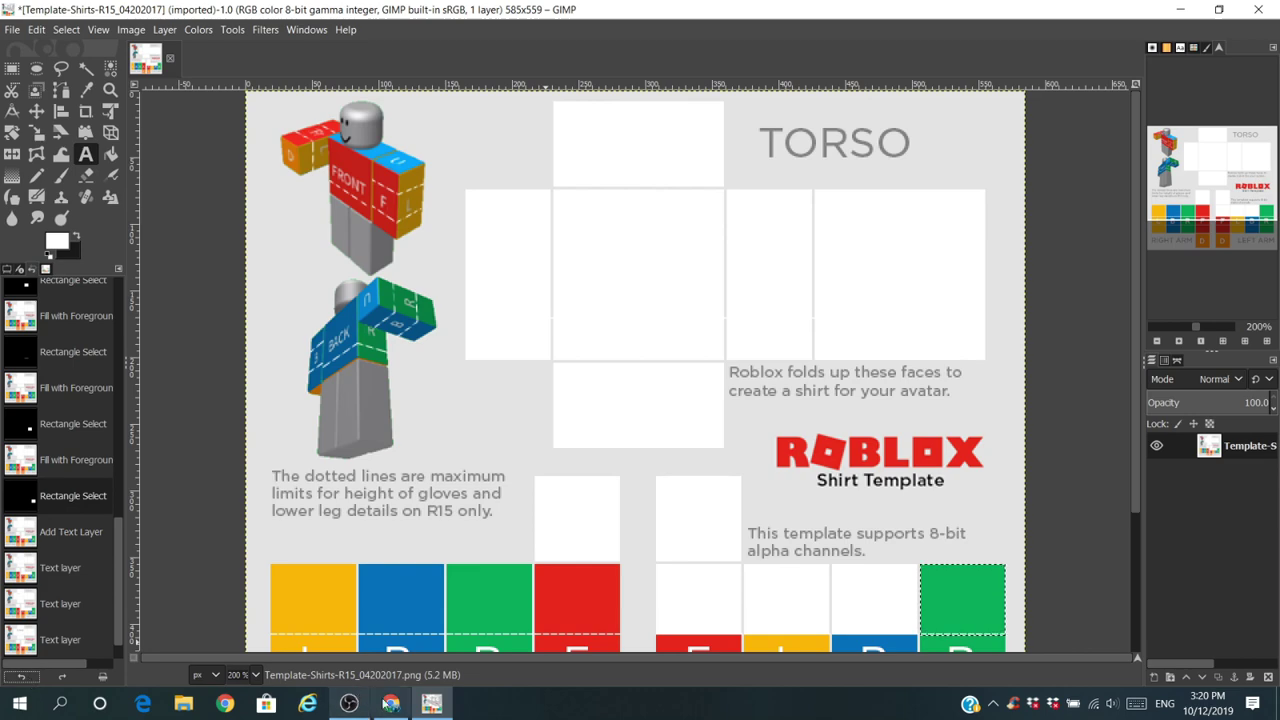
Search Google Images for 'unicorn cartoon transparent' and copy the first unicorn head image
left_click(390, 703)
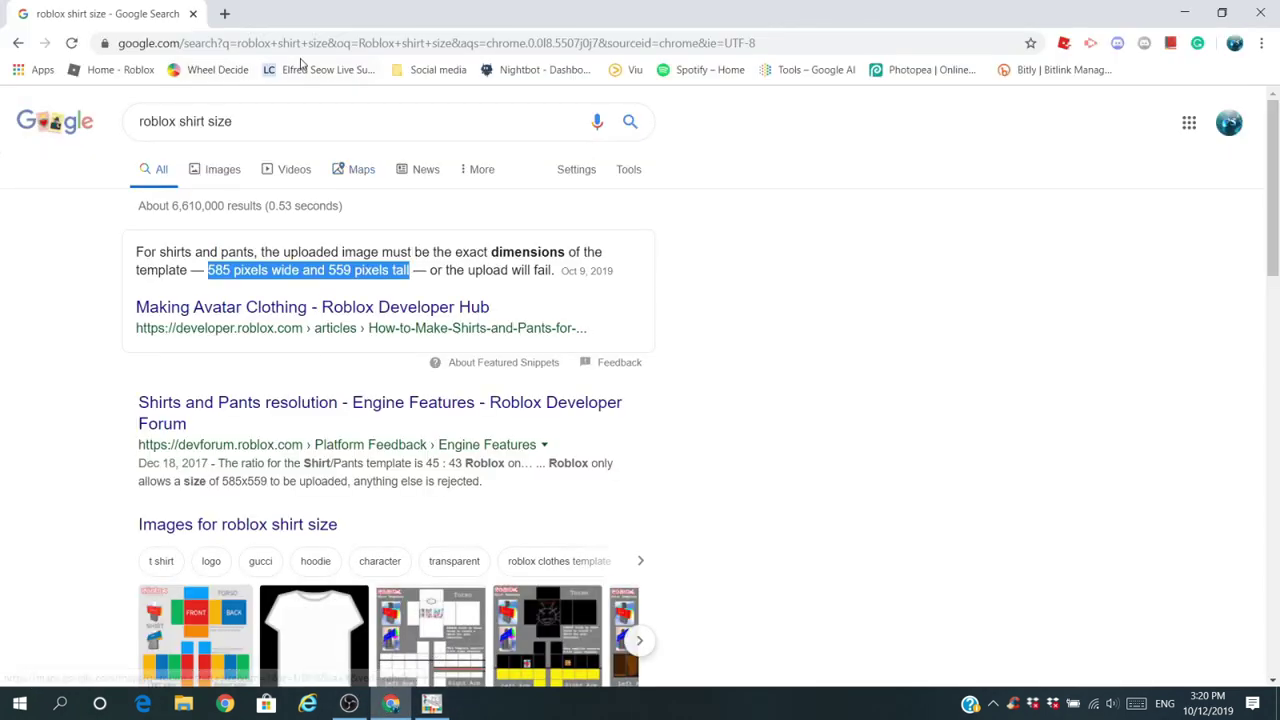
left_click(245, 45)
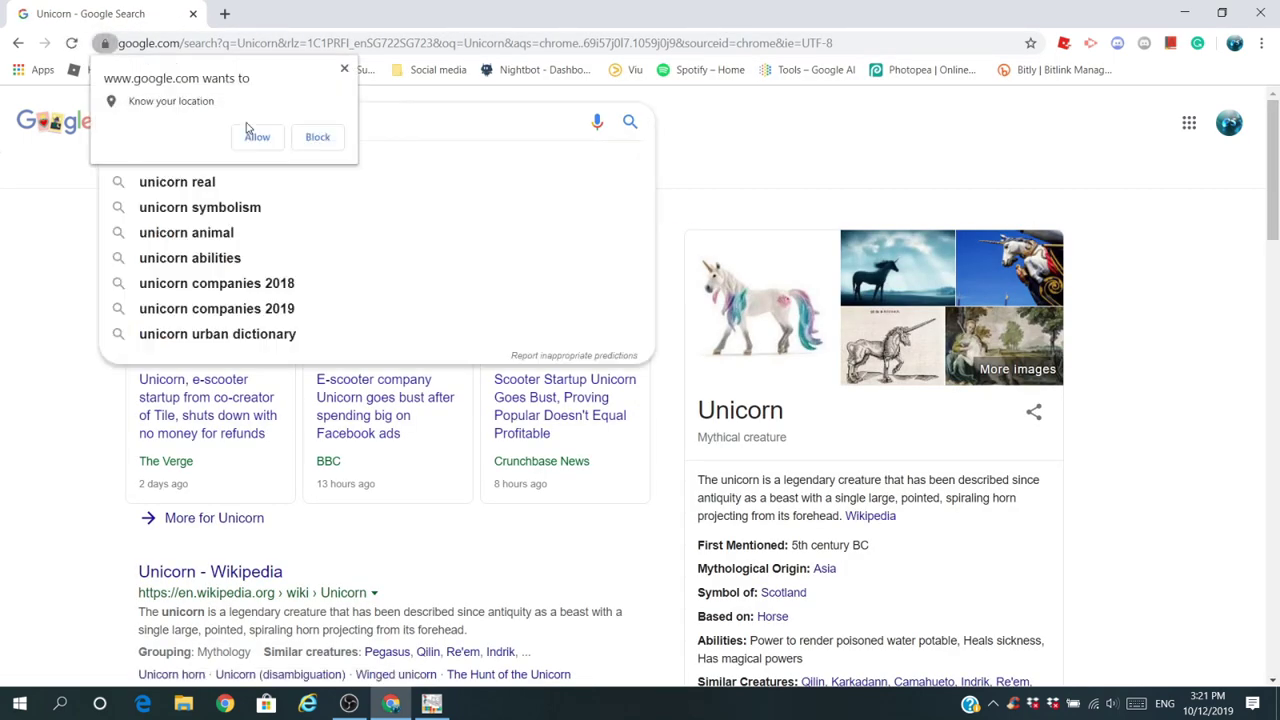
left_click(344, 68)
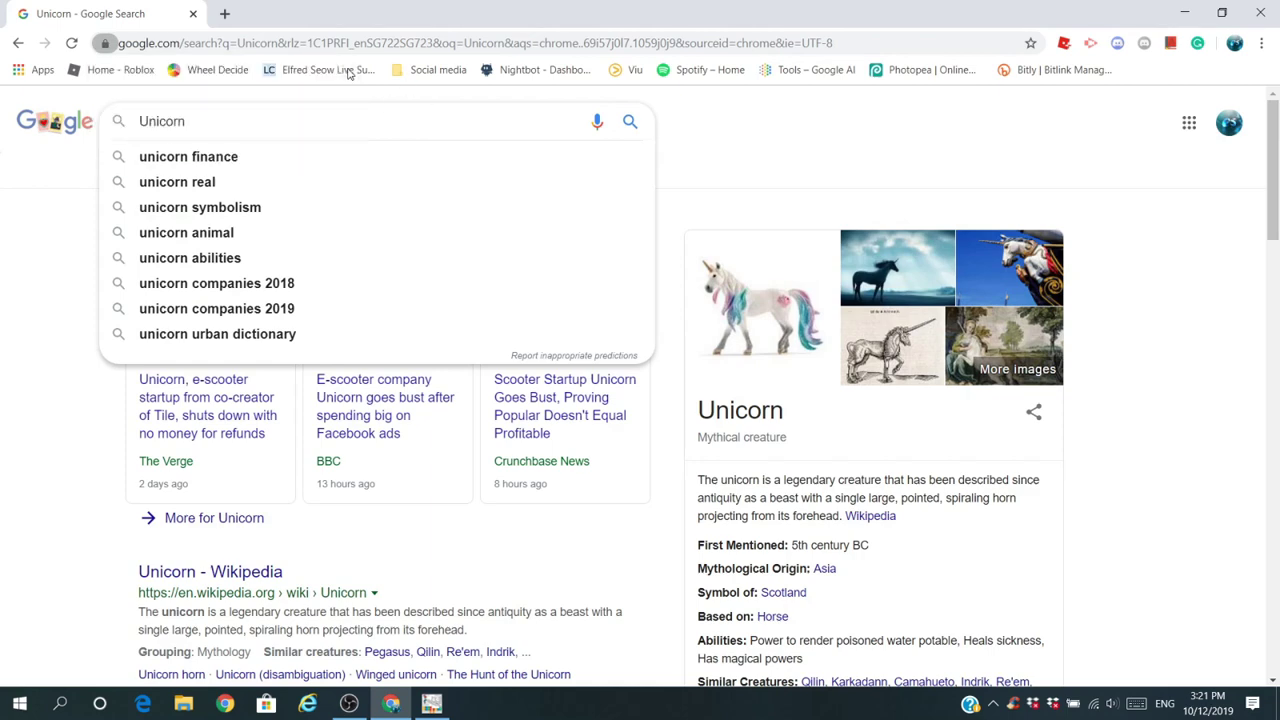
type("Cartoo")
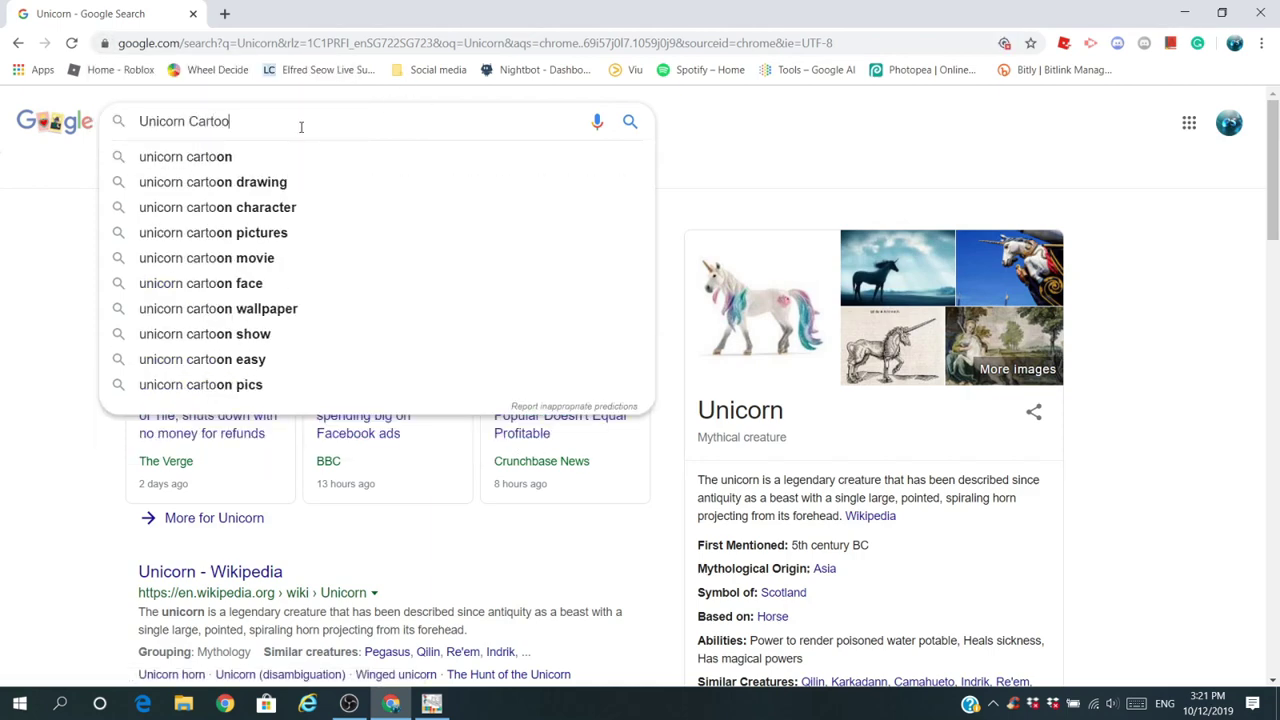
type("n trans")
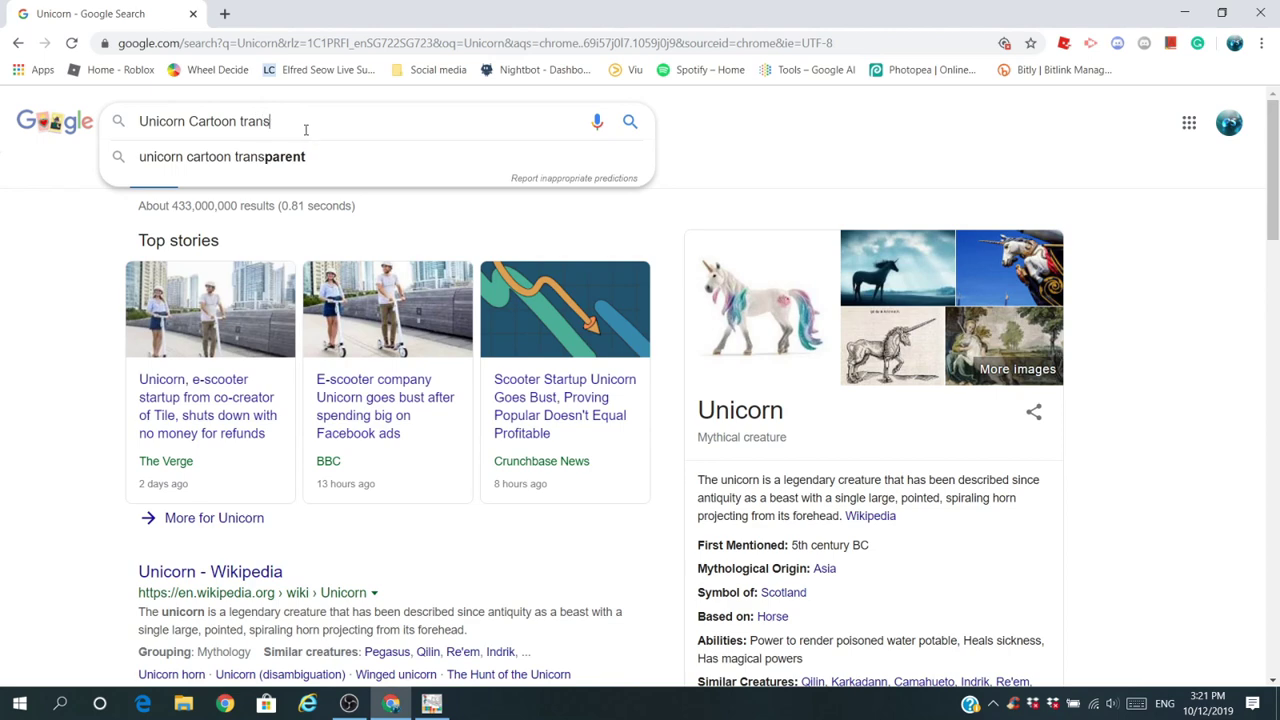
left_click(292, 156)
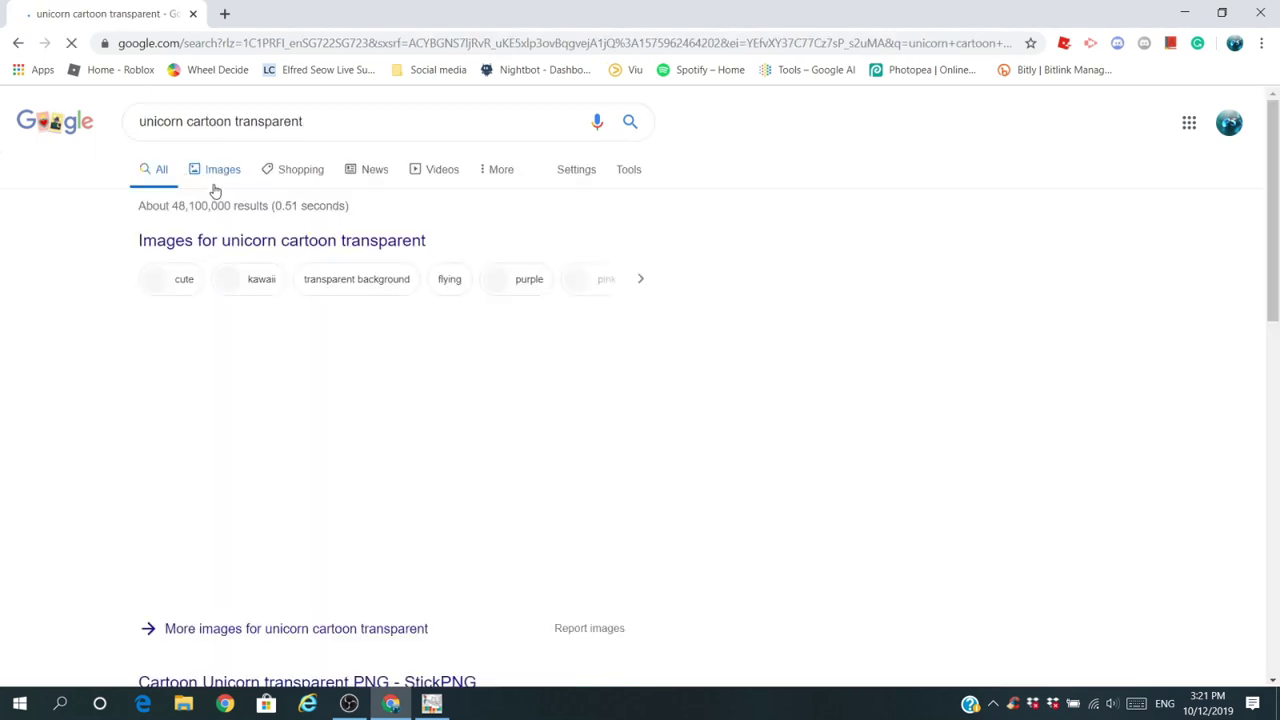
left_click(222, 171)
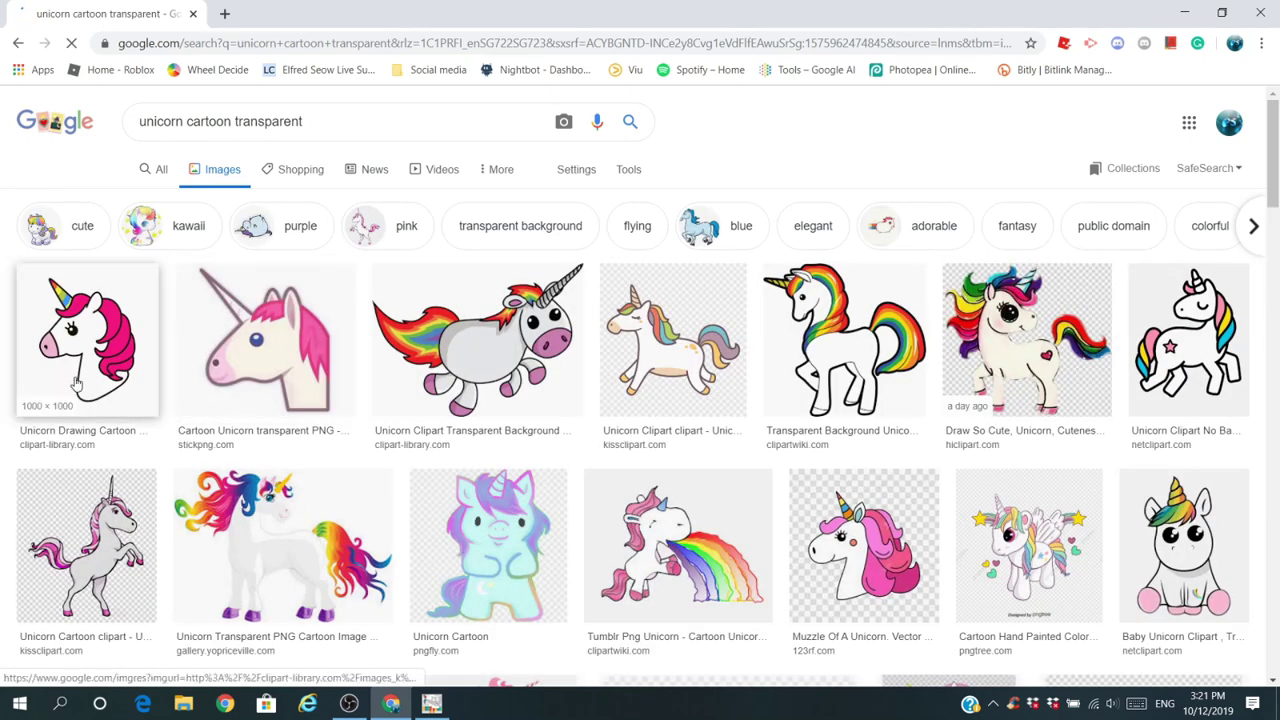
right_click(110, 371)
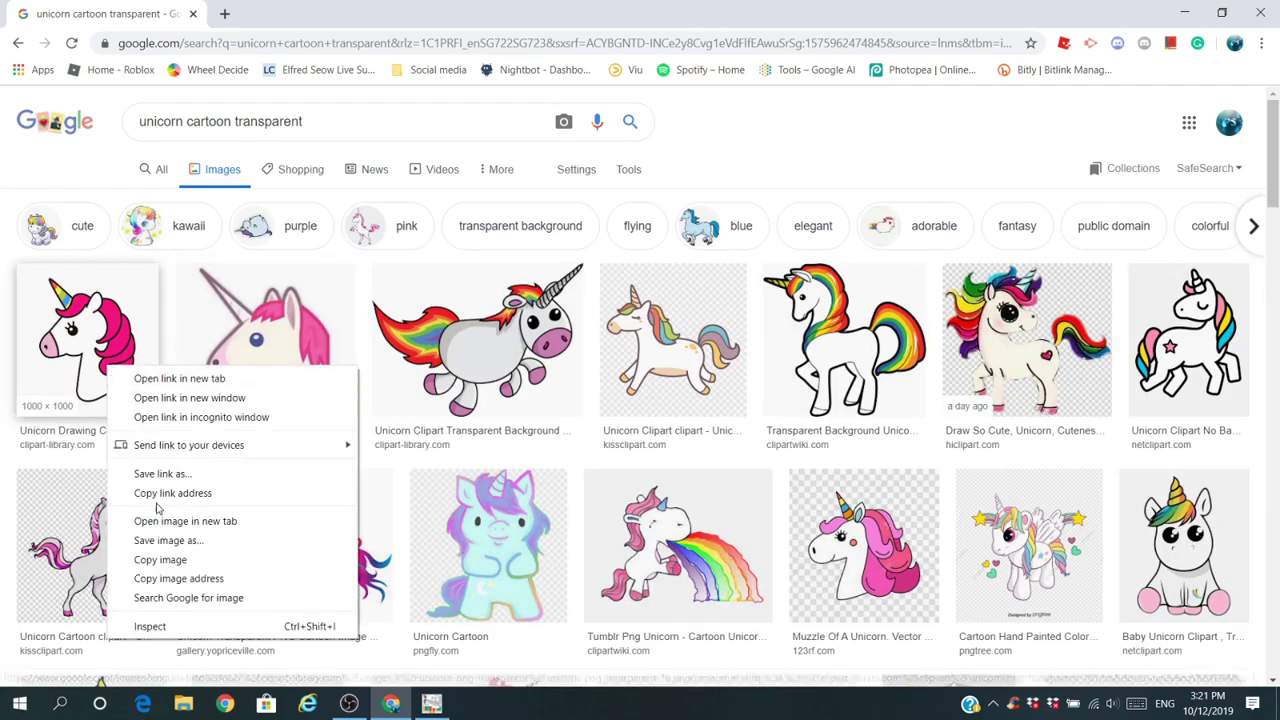
left_click(183, 556)
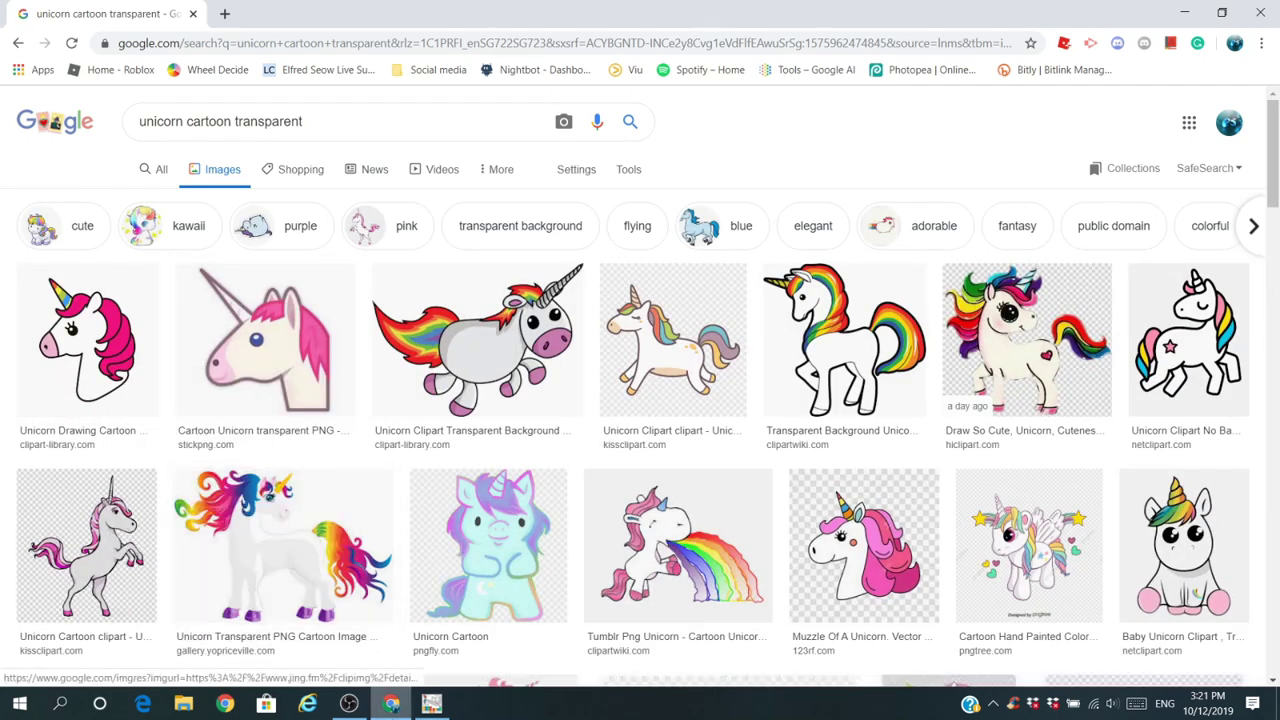
Paste the copied unicorn into the GIMP template, then undo the paste and a stray text box
key("alt+Tab")
right_click(594, 298)
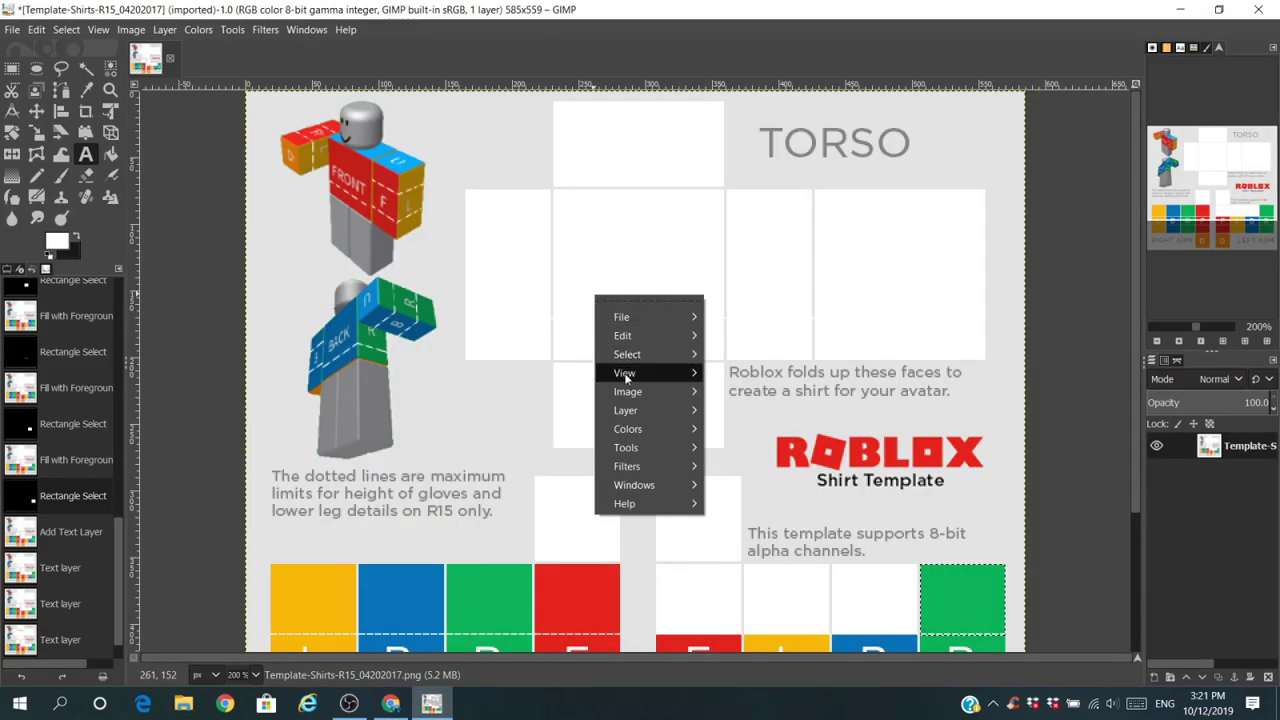
mouse_move(651, 353)
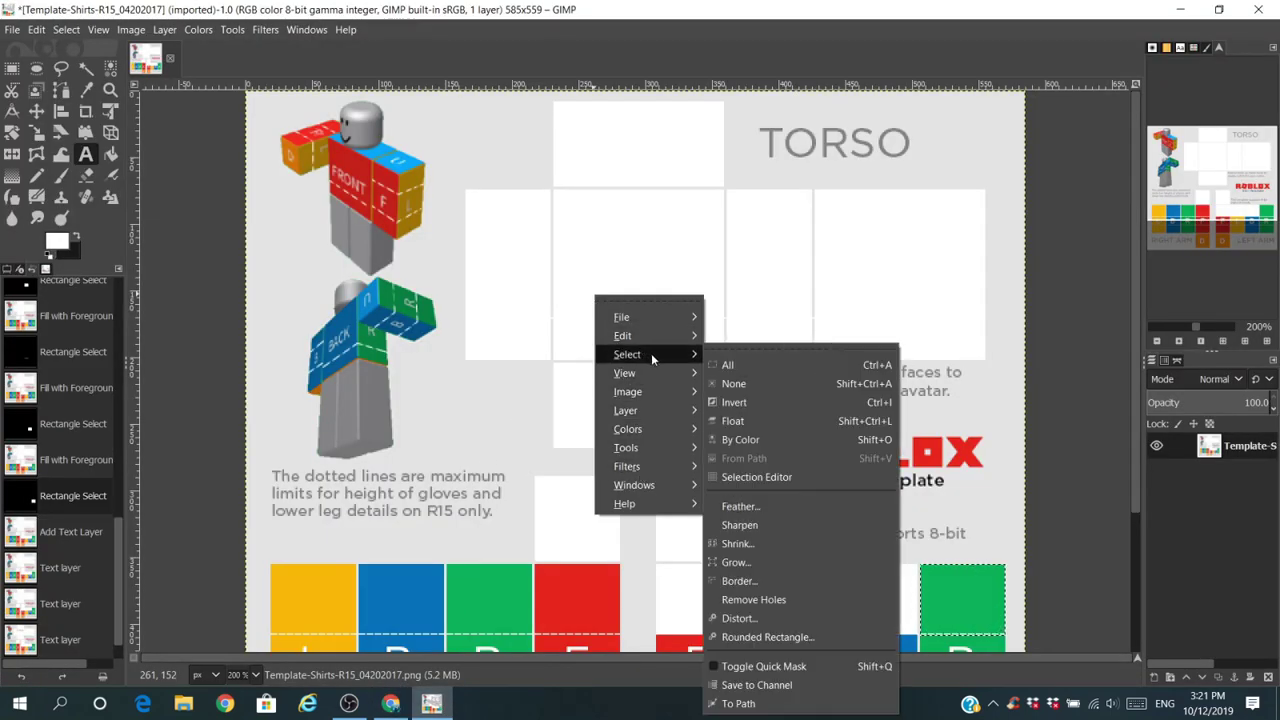
left_click(845, 135)
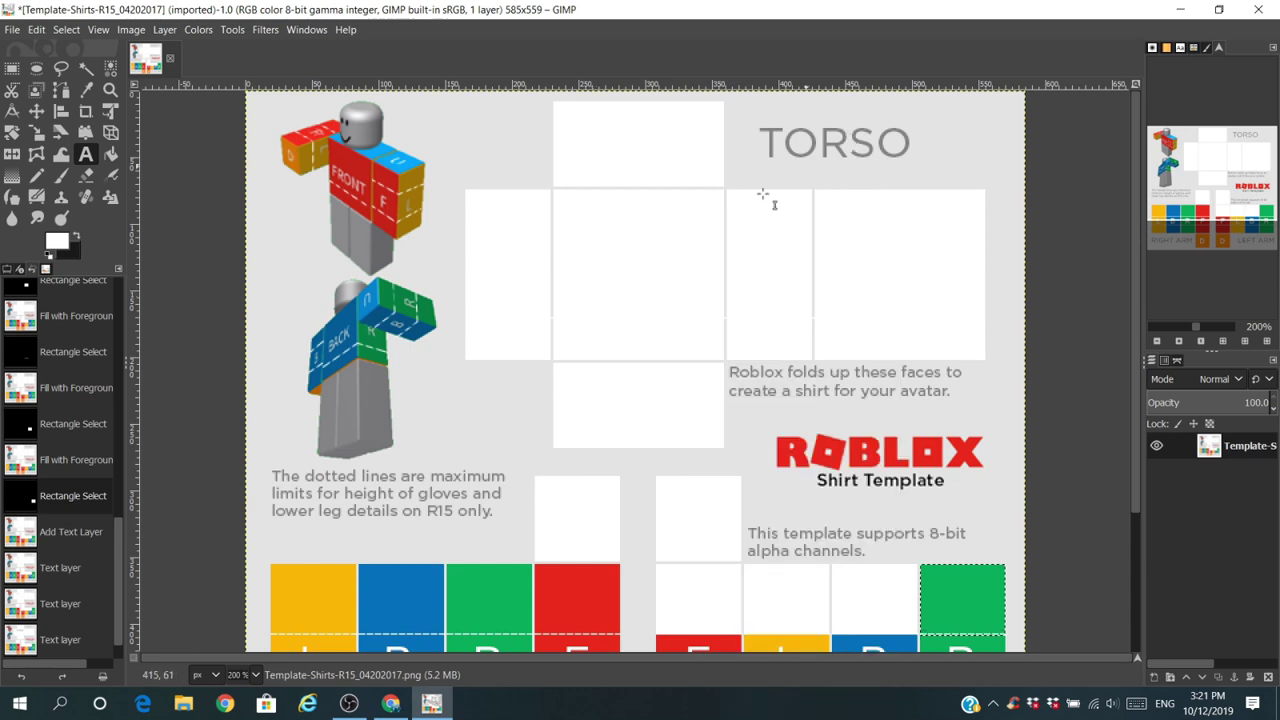
key("ctrl+v")
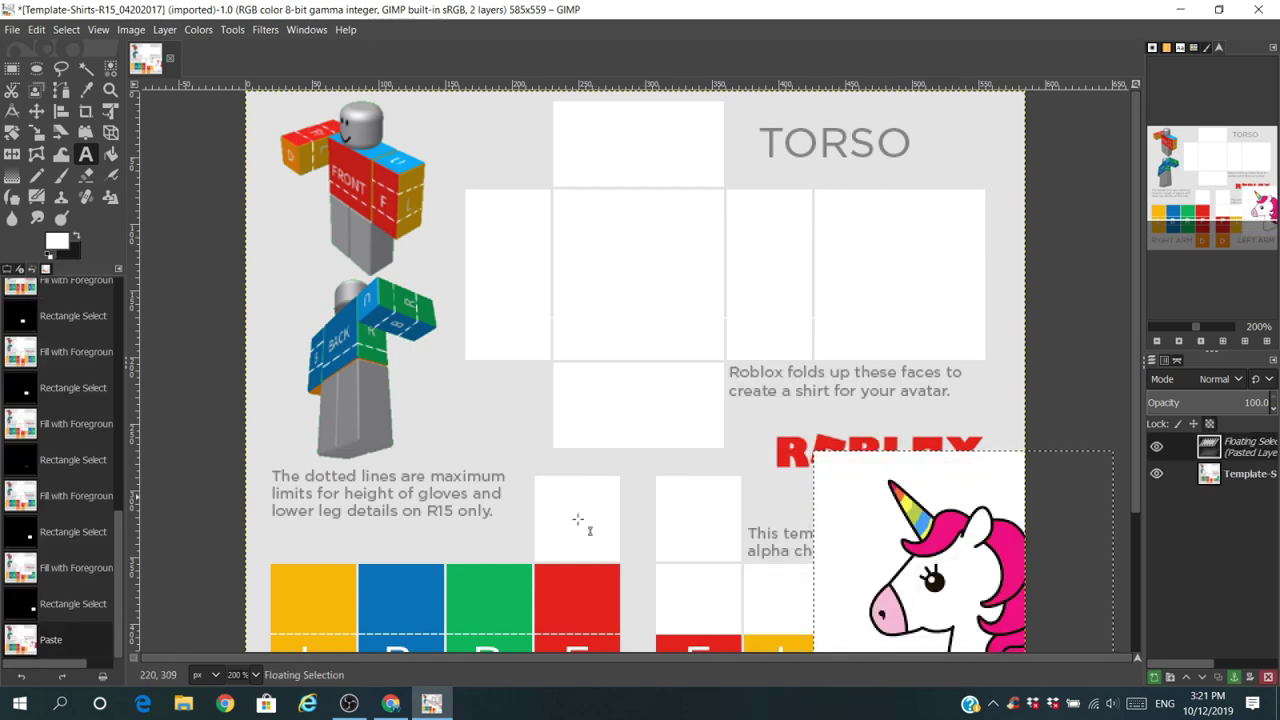
left_click_drag(872, 557, 886, 569)
left_click(20, 676)
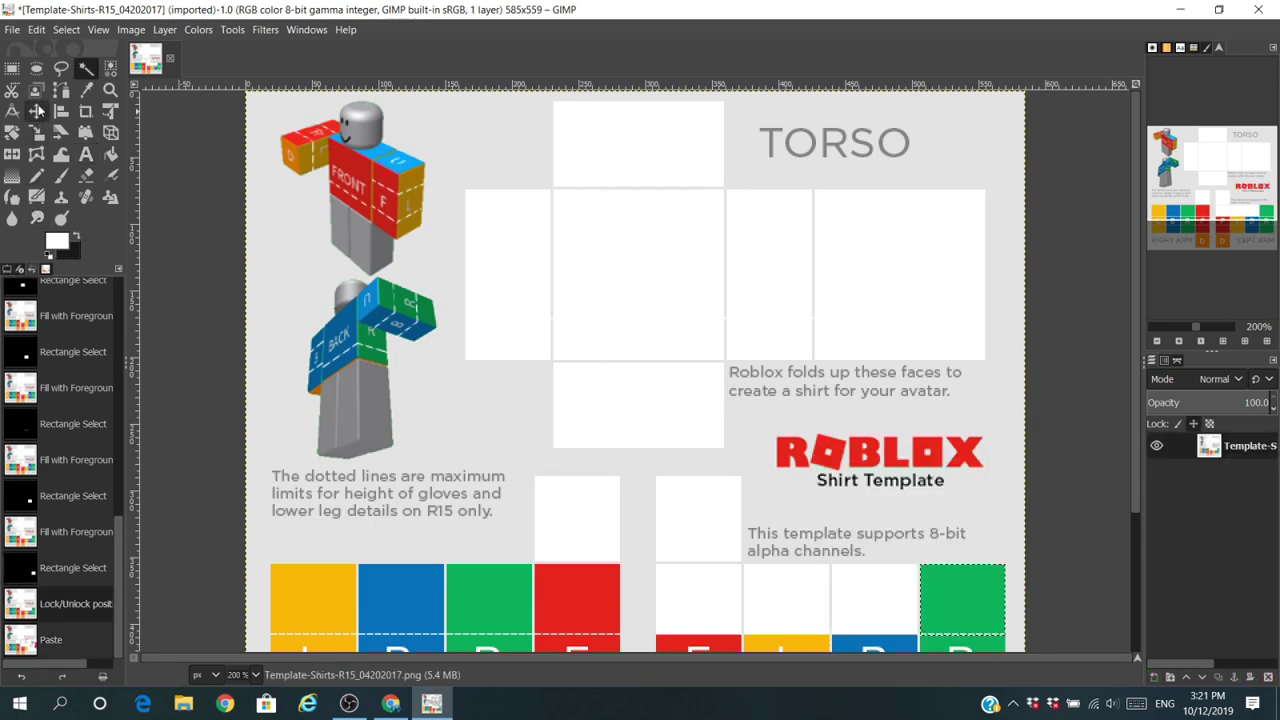
With the Move tool, re-paste the unicorn and drag it to the torso centre, keeping it floating
left_click(36, 111)
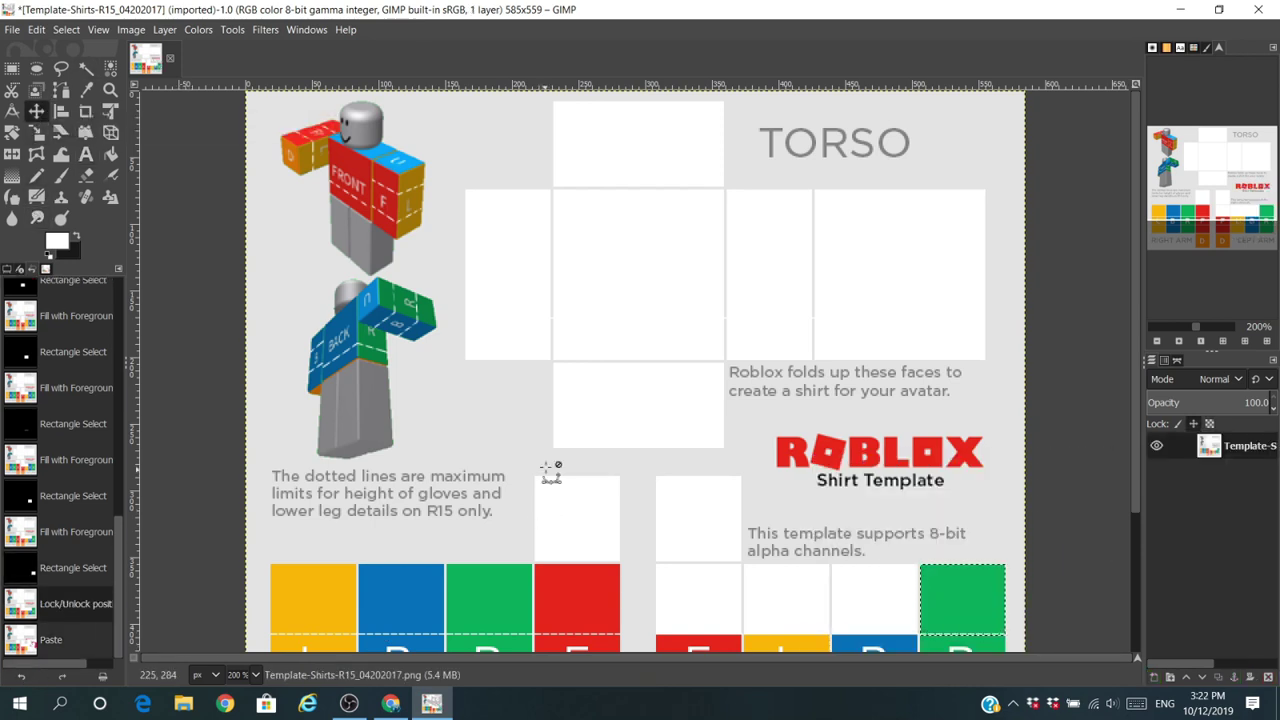
key("ctrl+v")
left_click_drag(946, 571, 650, 292)
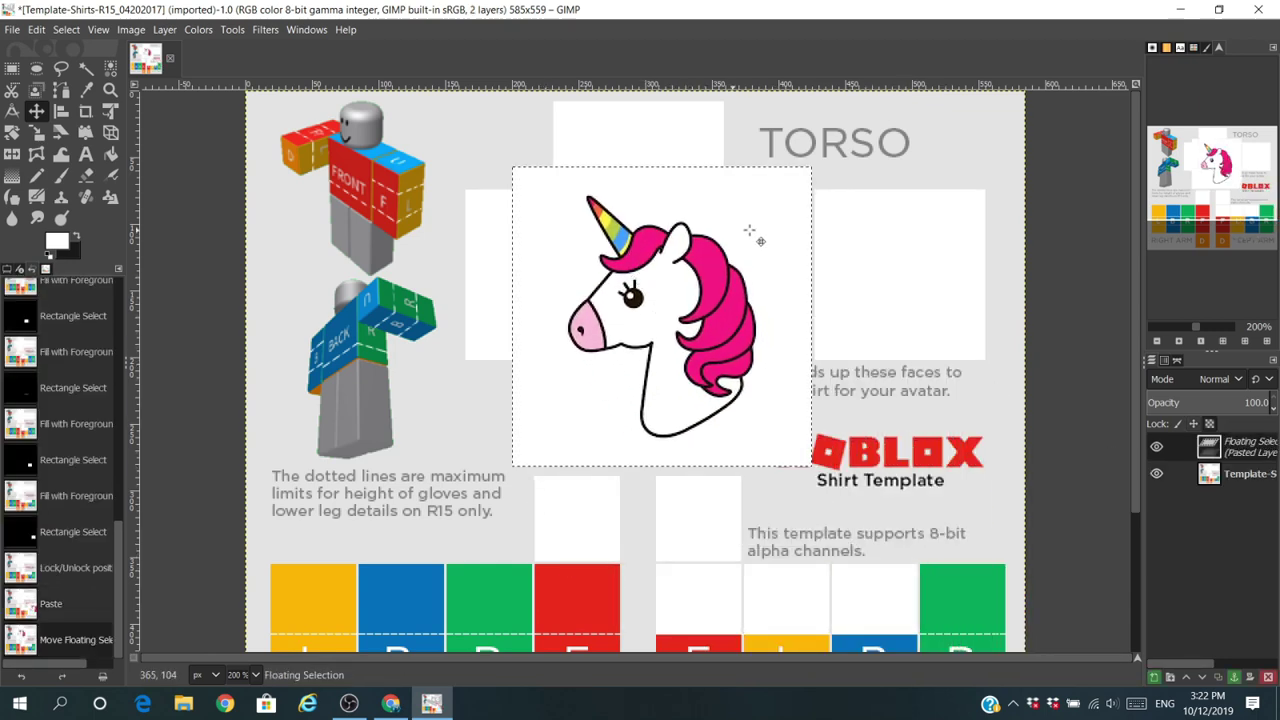
left_click(812, 176)
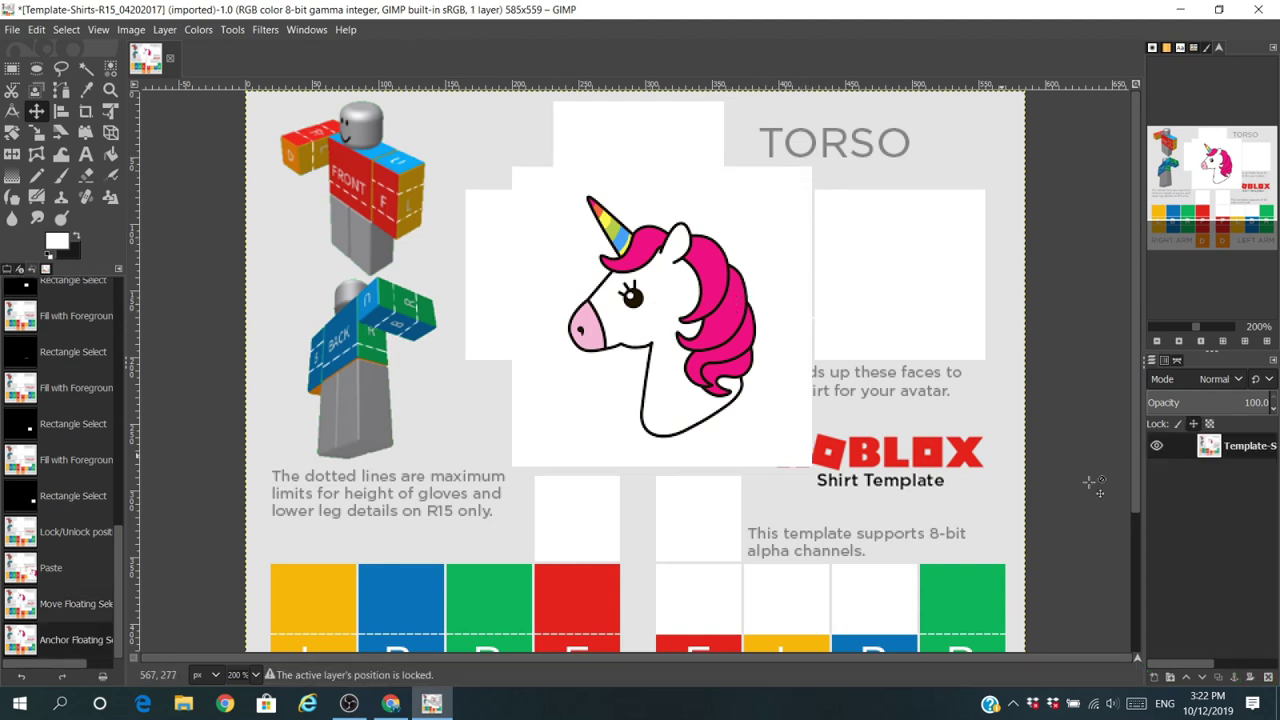
left_click(21, 677)
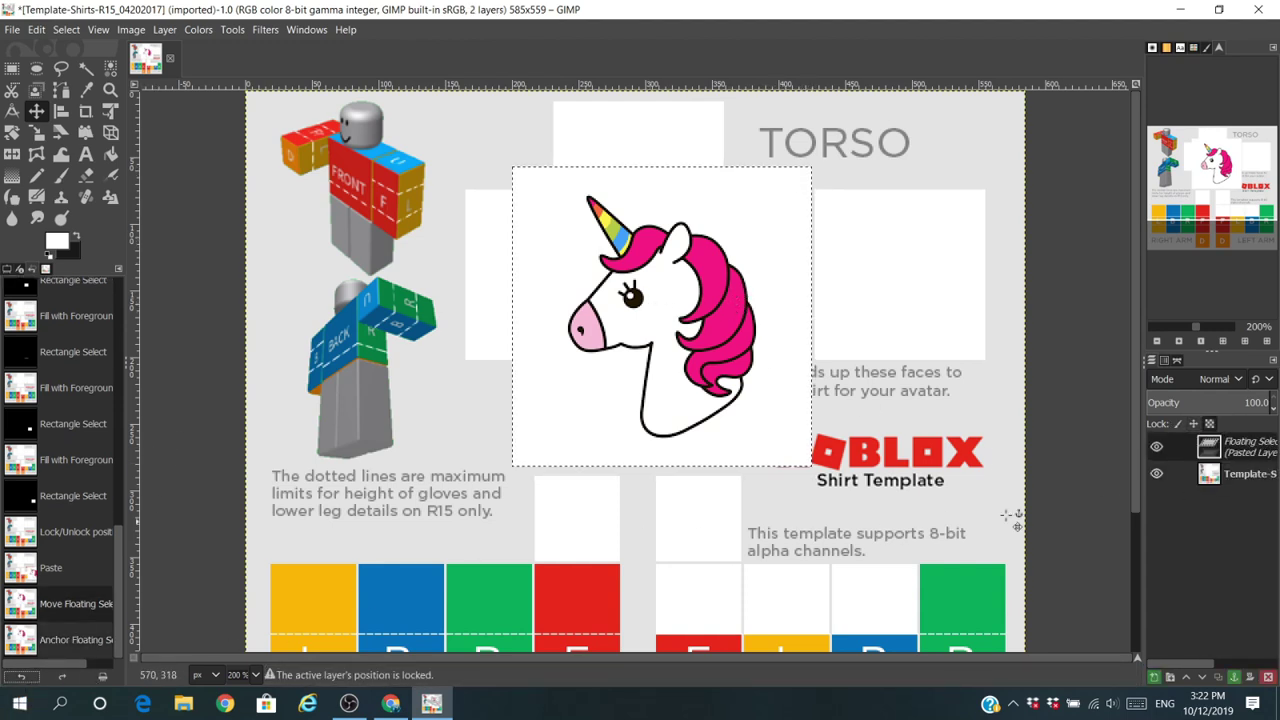
right_click(1219, 457)
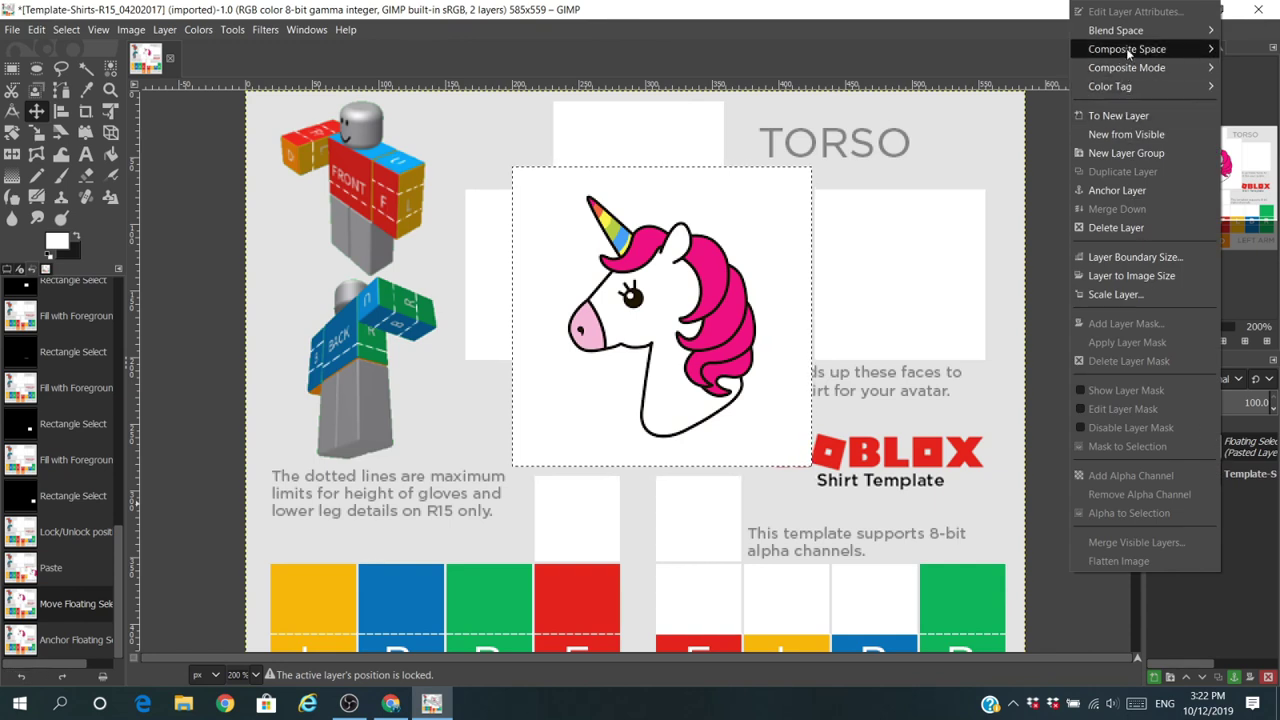
Scale the floating unicorn layer to 100 × 100 px, move it onto the front torso panel and anchor it
mouse_move(1138, 42)
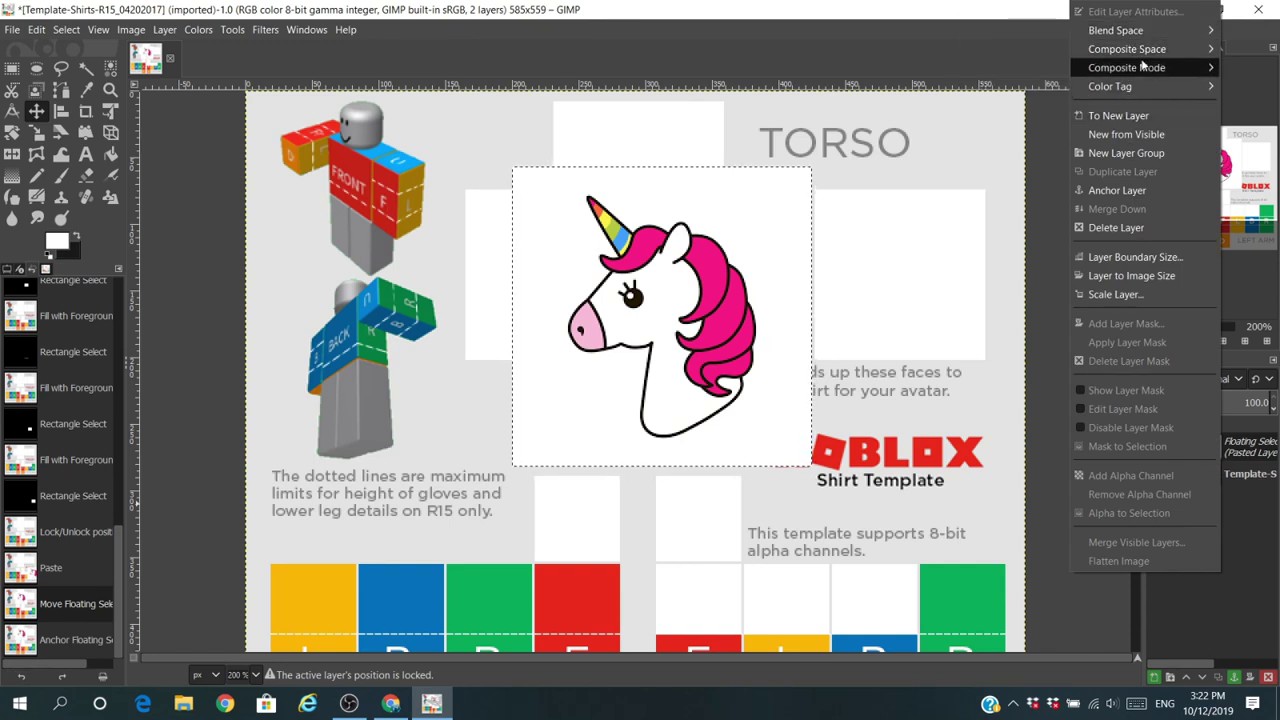
left_click(1116, 294)
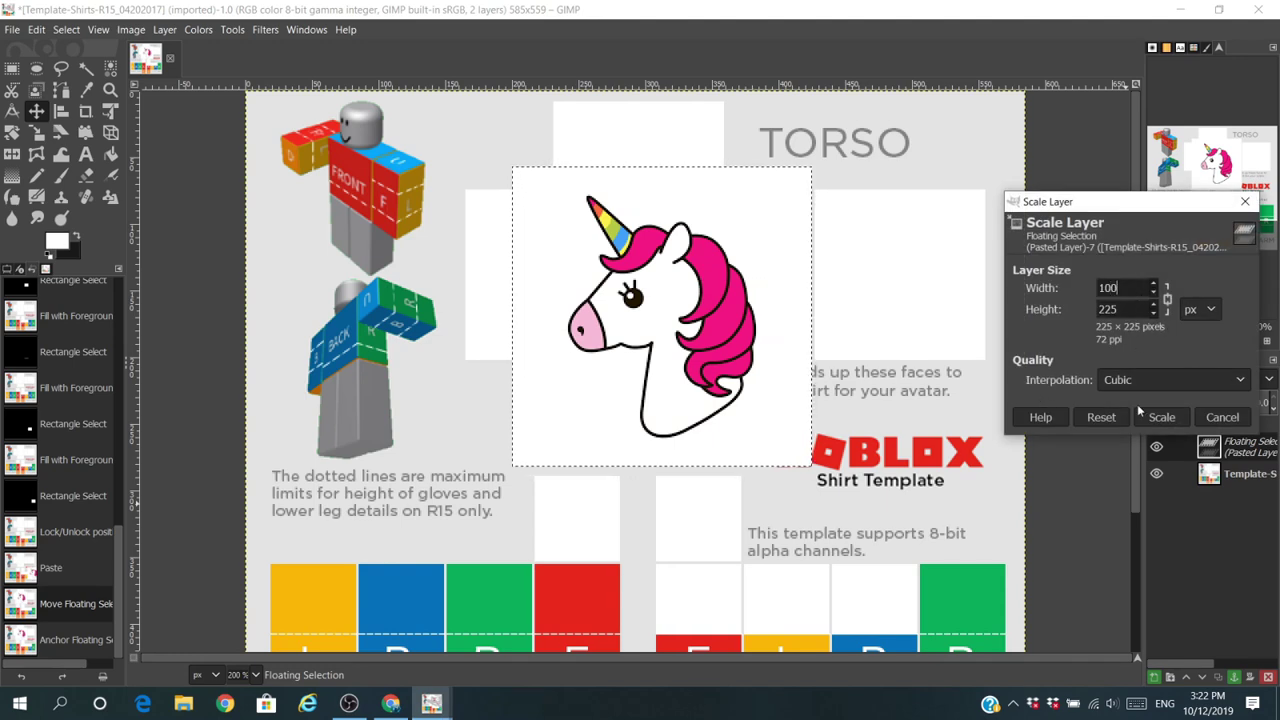
key("Tab")
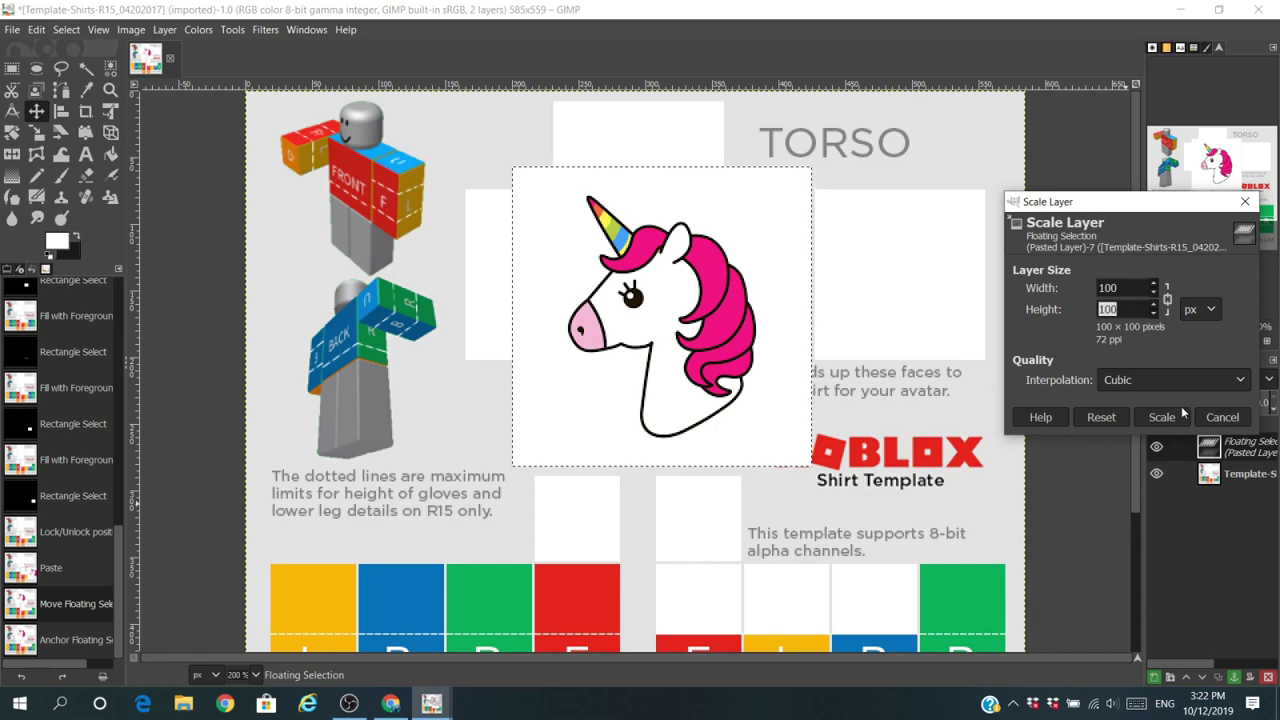
left_click(1183, 416)
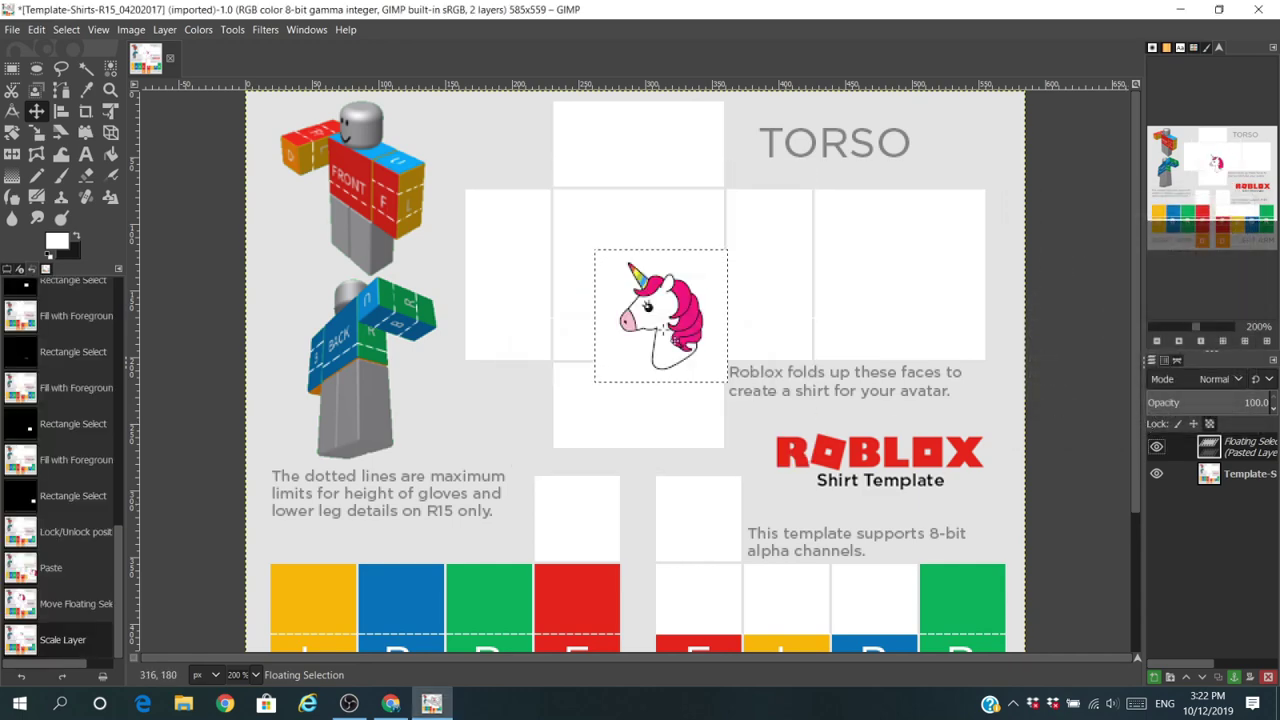
left_click_drag(661, 327, 634, 284)
left_click(736, 436)
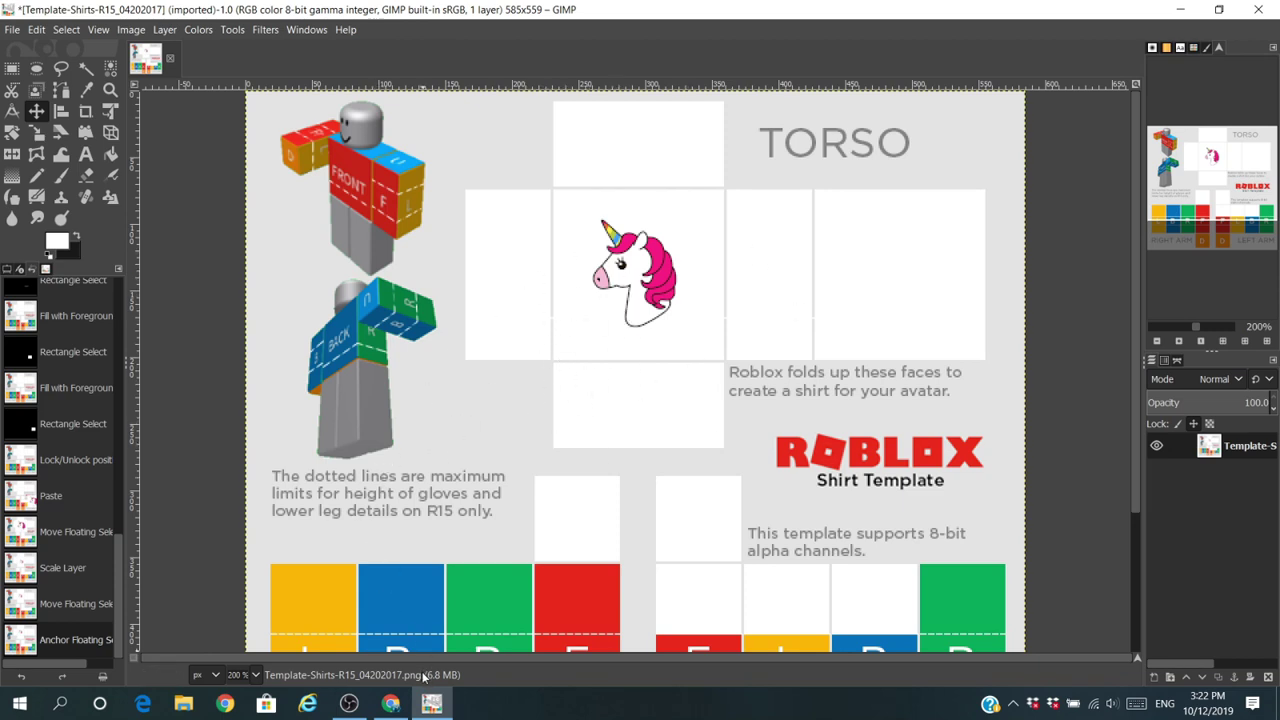
Change the Google Images search from unicorn to 'rainbow cartoon transparent'
left_click(392, 702)
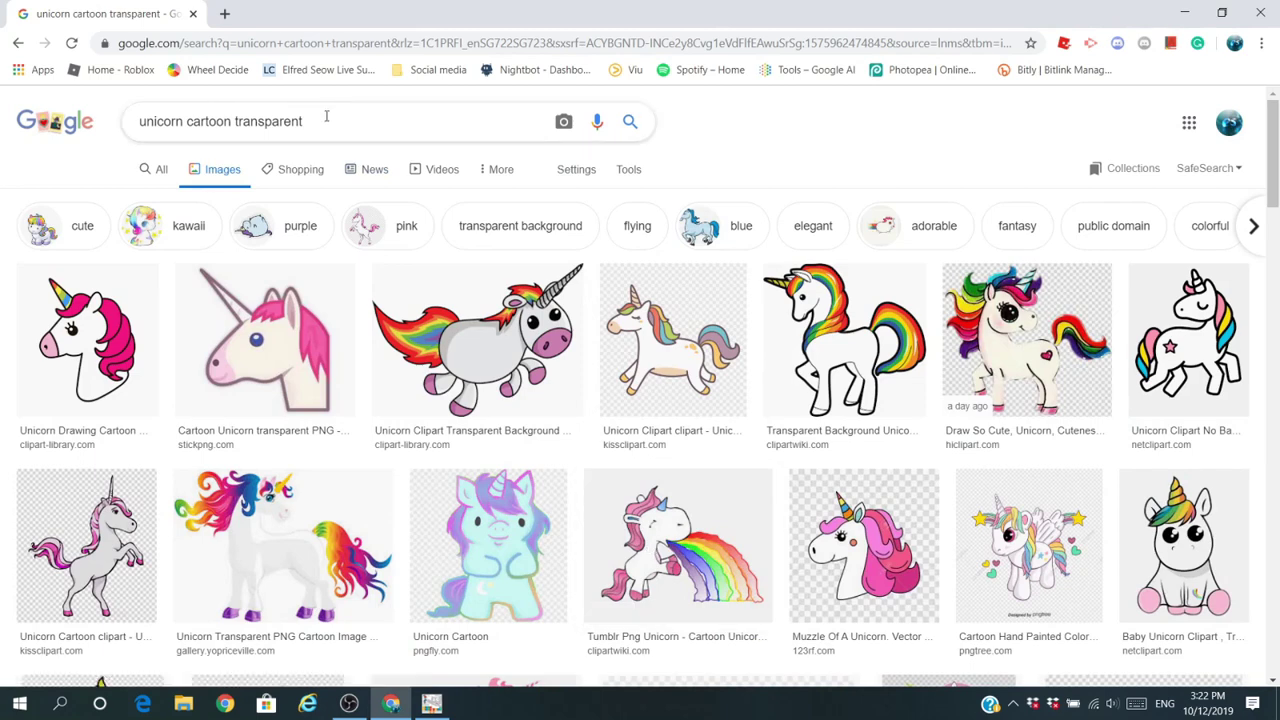
double_click(180, 121)
type("t")
key("BackSpace")
type("raino")
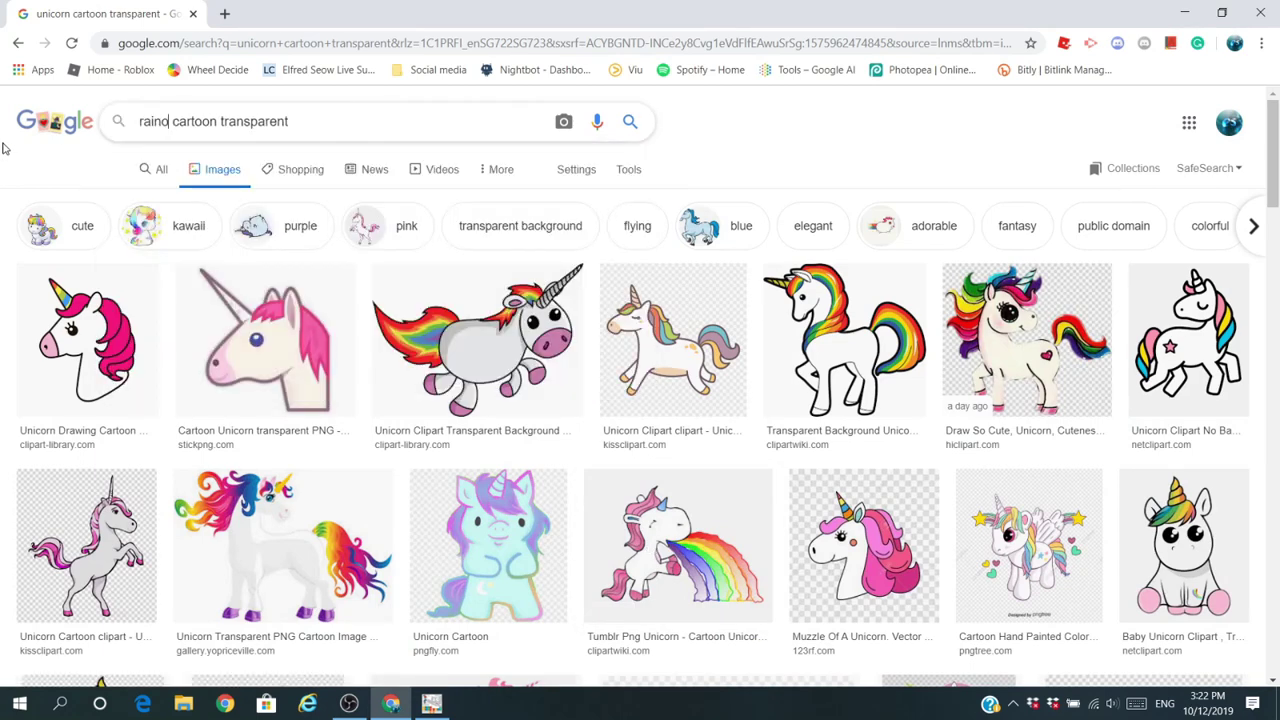
key("BackSpace")
type("bow")
key("Return")
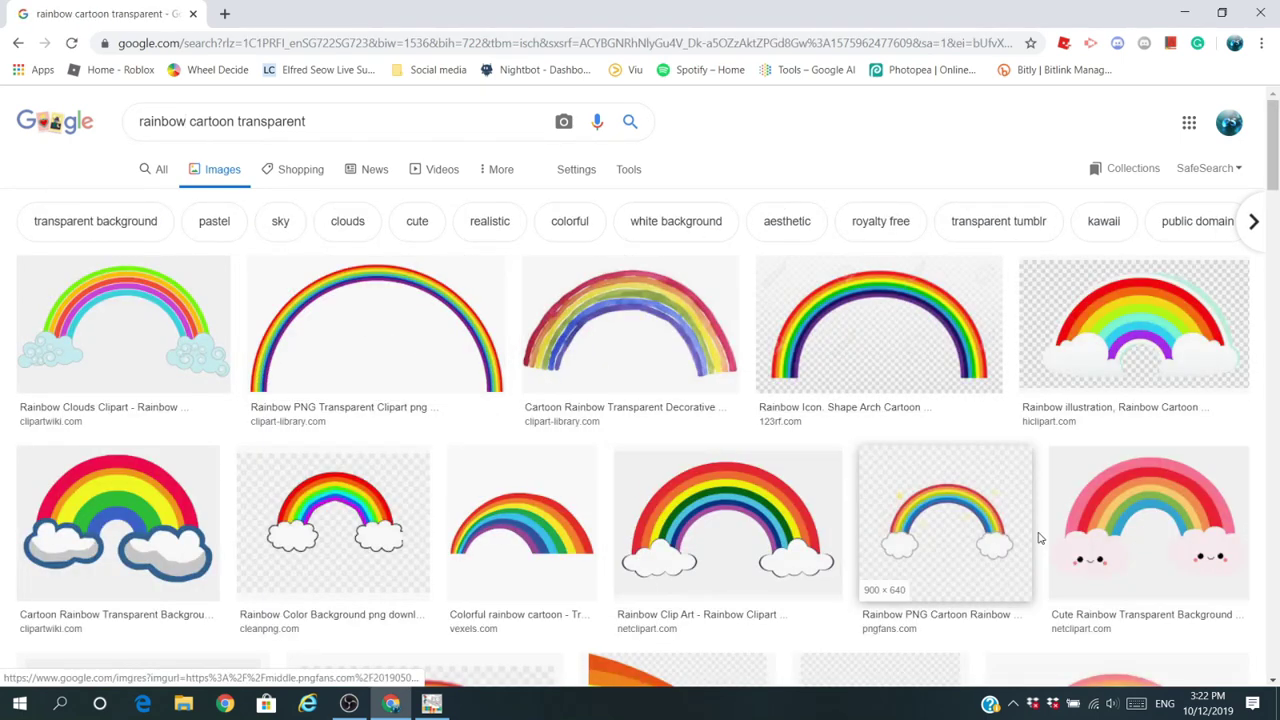
Copy the cute rainbow-with-clouds image and return to GIMP
left_click(1120, 532)
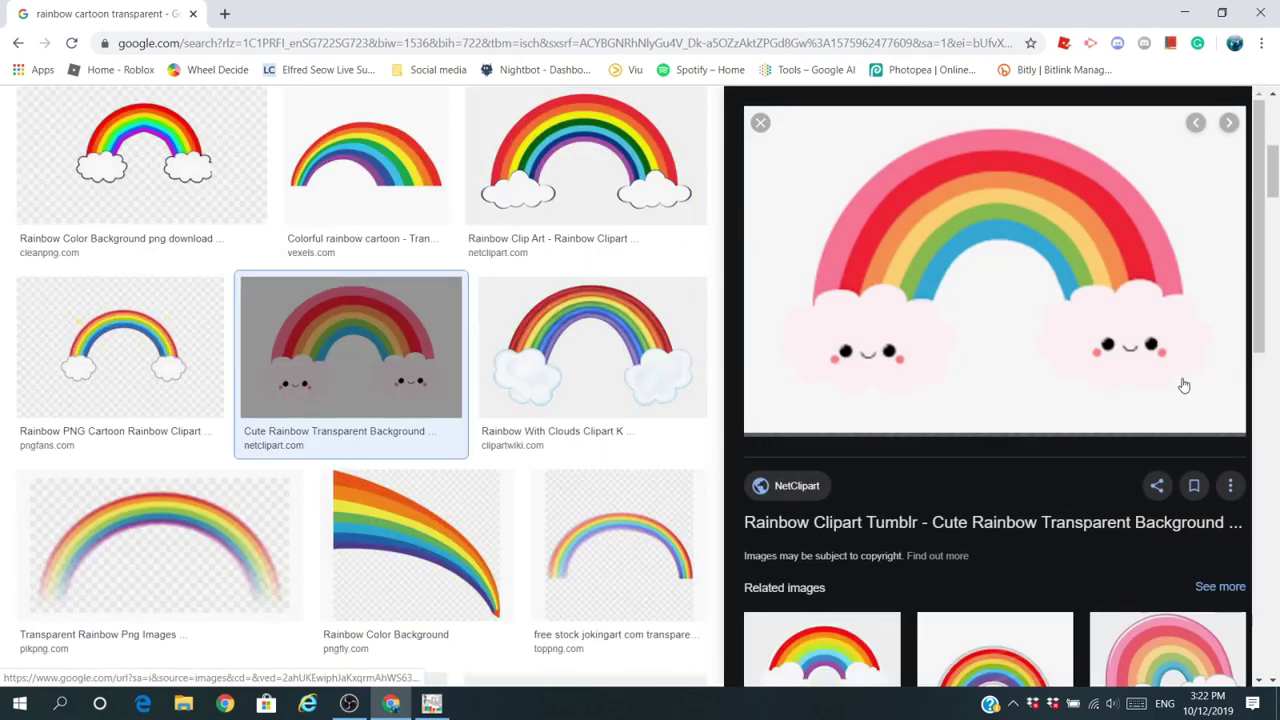
right_click(926, 308)
left_click(980, 498)
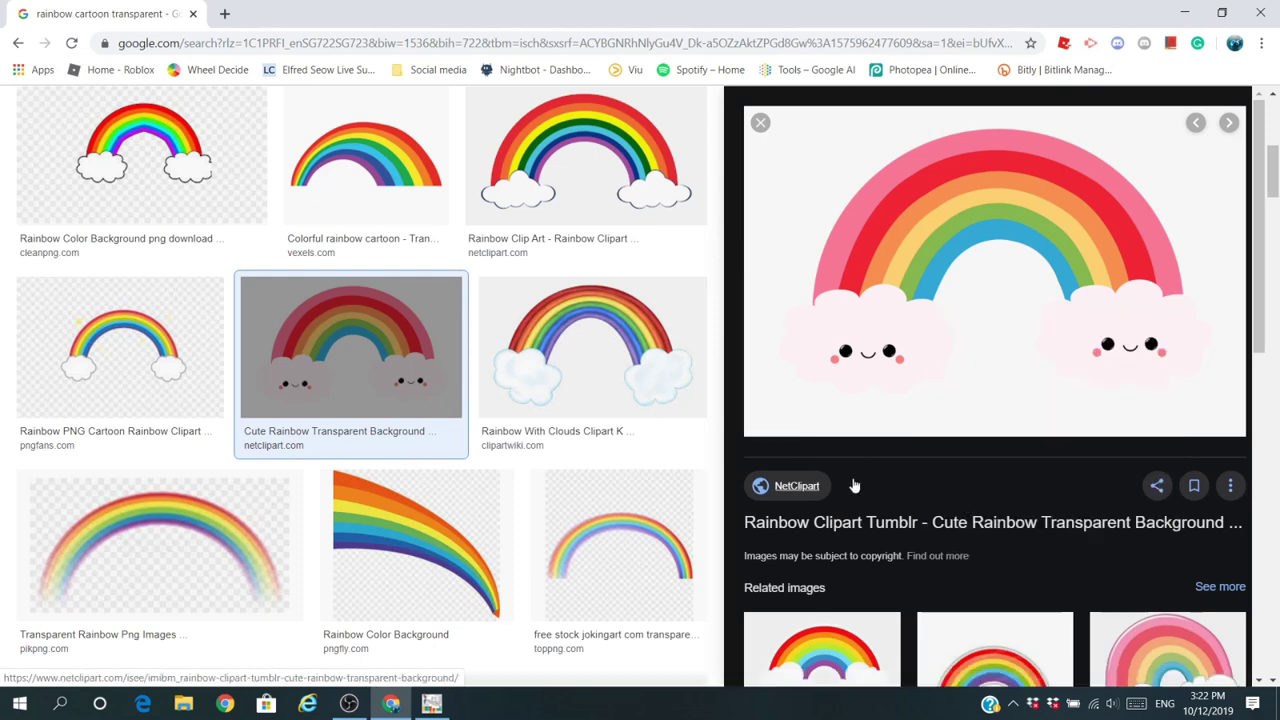
key("alt+Tab")
Paste the rainbow, scale it to 100 px wide, and anchor it on the right torso panel
key("ctrl+v")
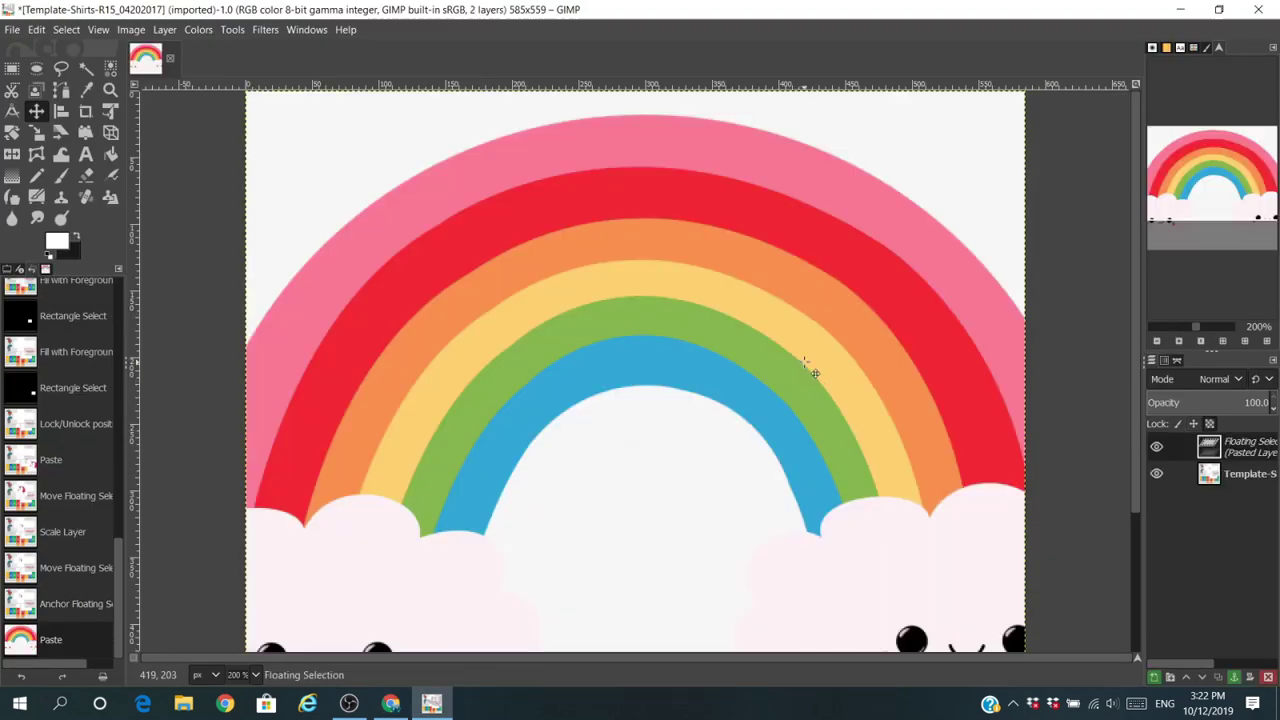
right_click(1245, 446)
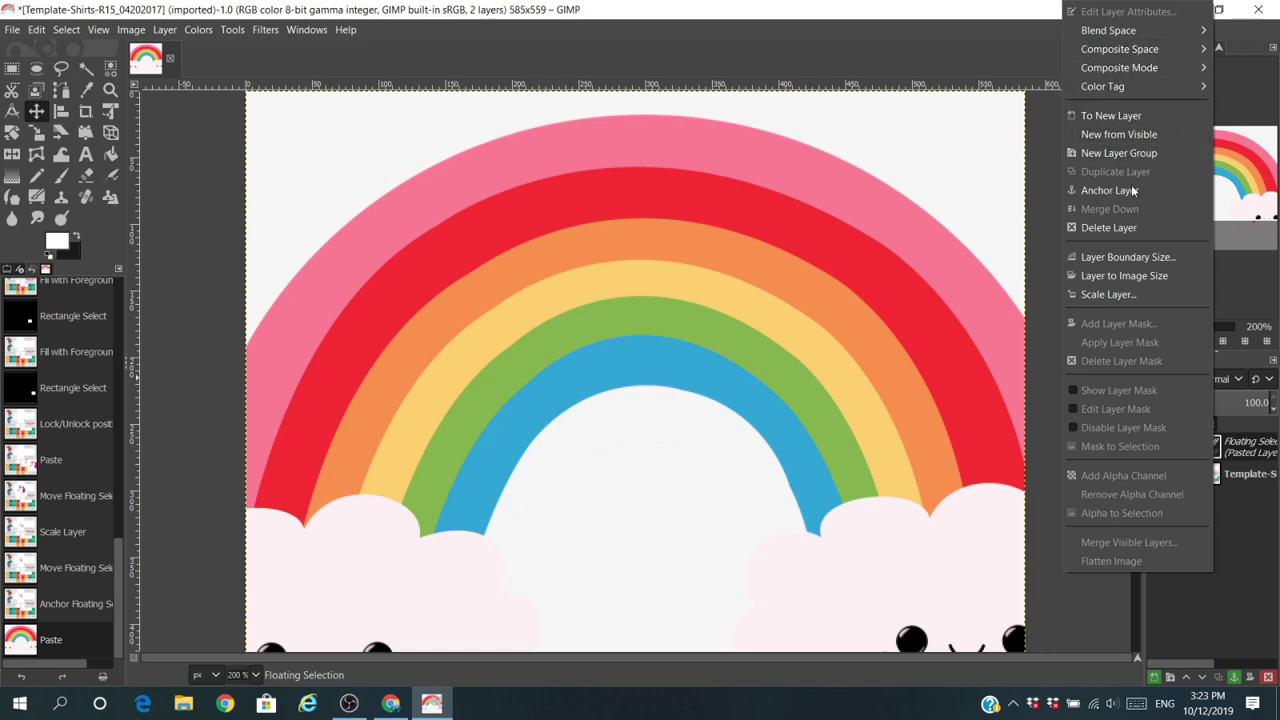
left_click(1108, 294)
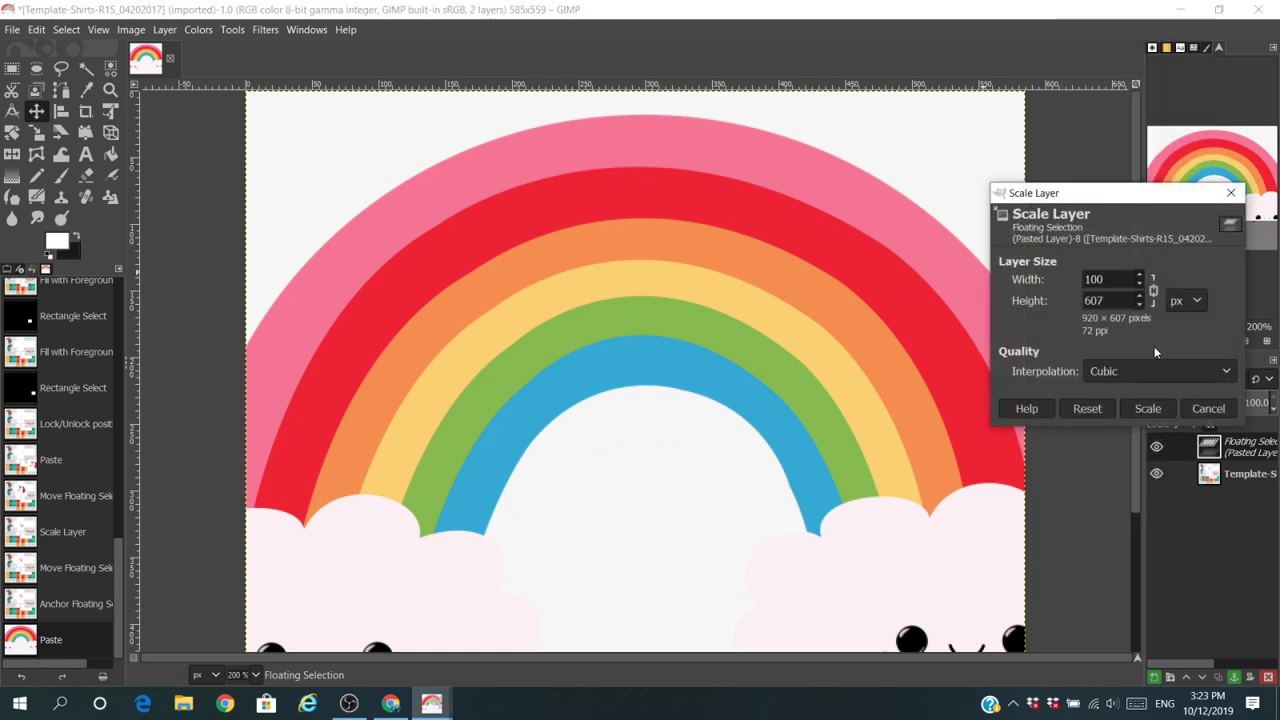
left_click(1148, 407)
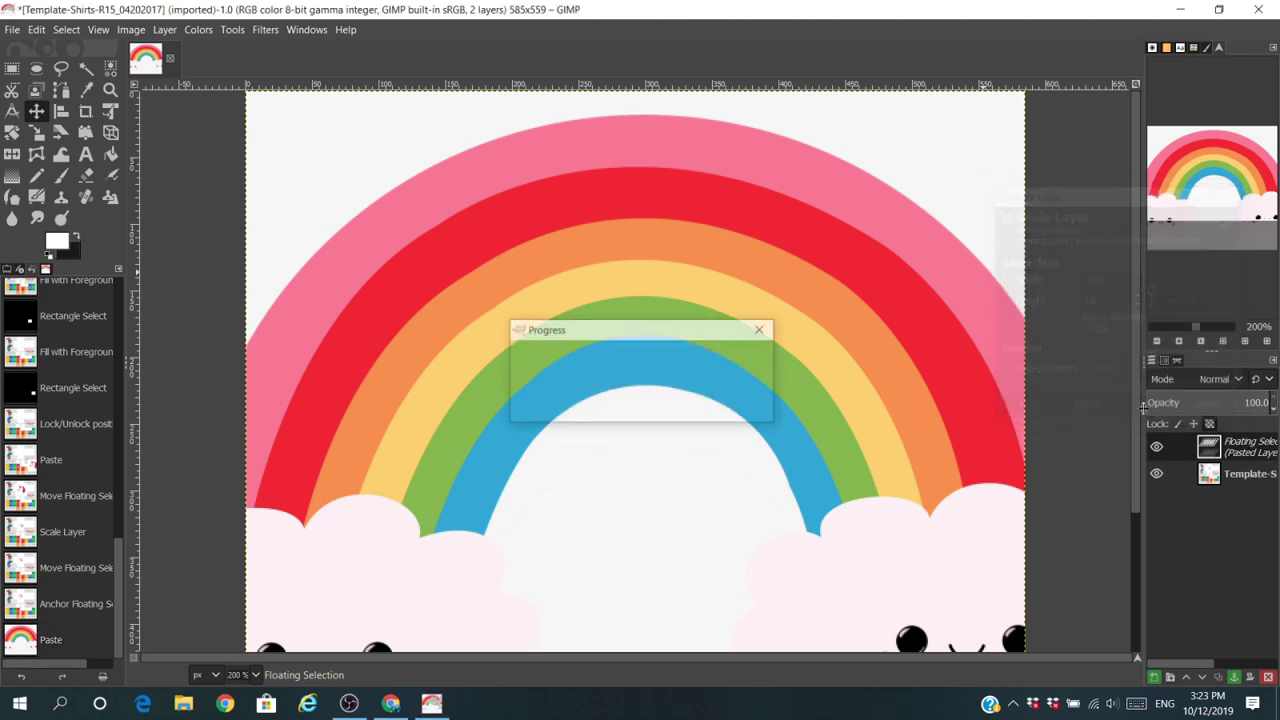
left_click_drag(637, 467, 918, 298)
key("ctrl+h")
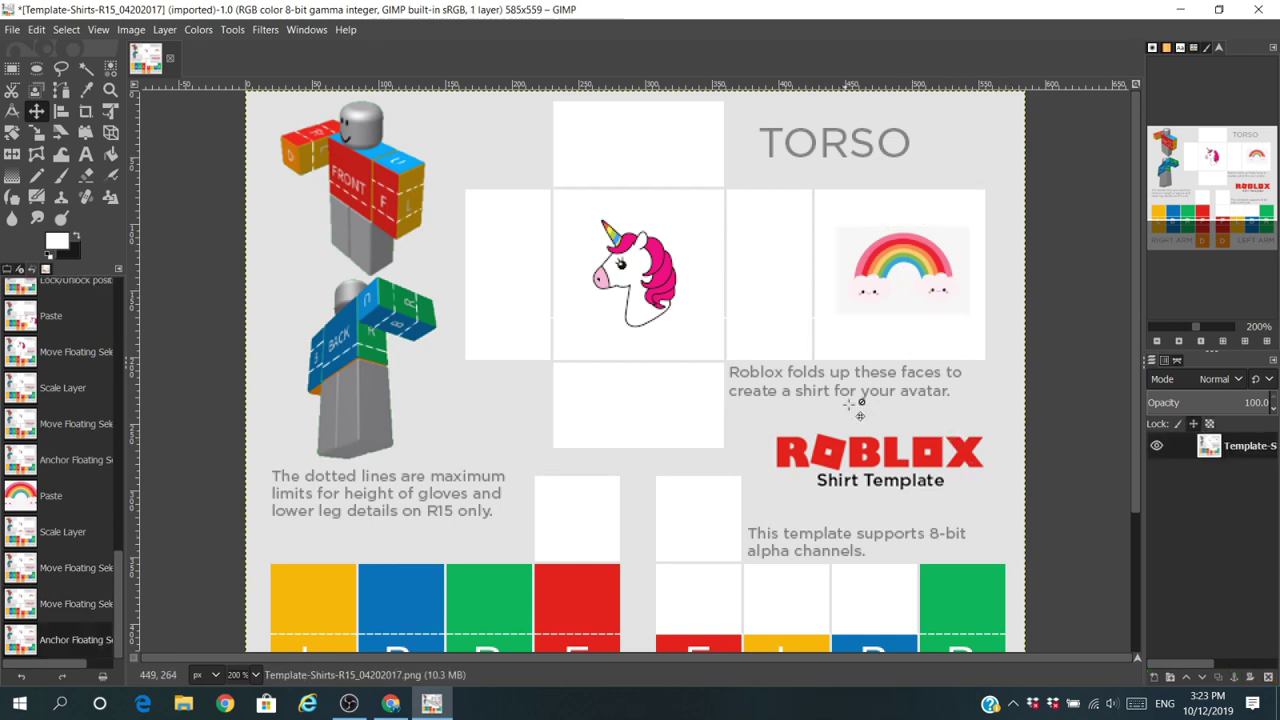
Paint white with the Paintbrush over the grey fringe beside the rainbow and around its cloud
scroll(893, 262, "up", 5)
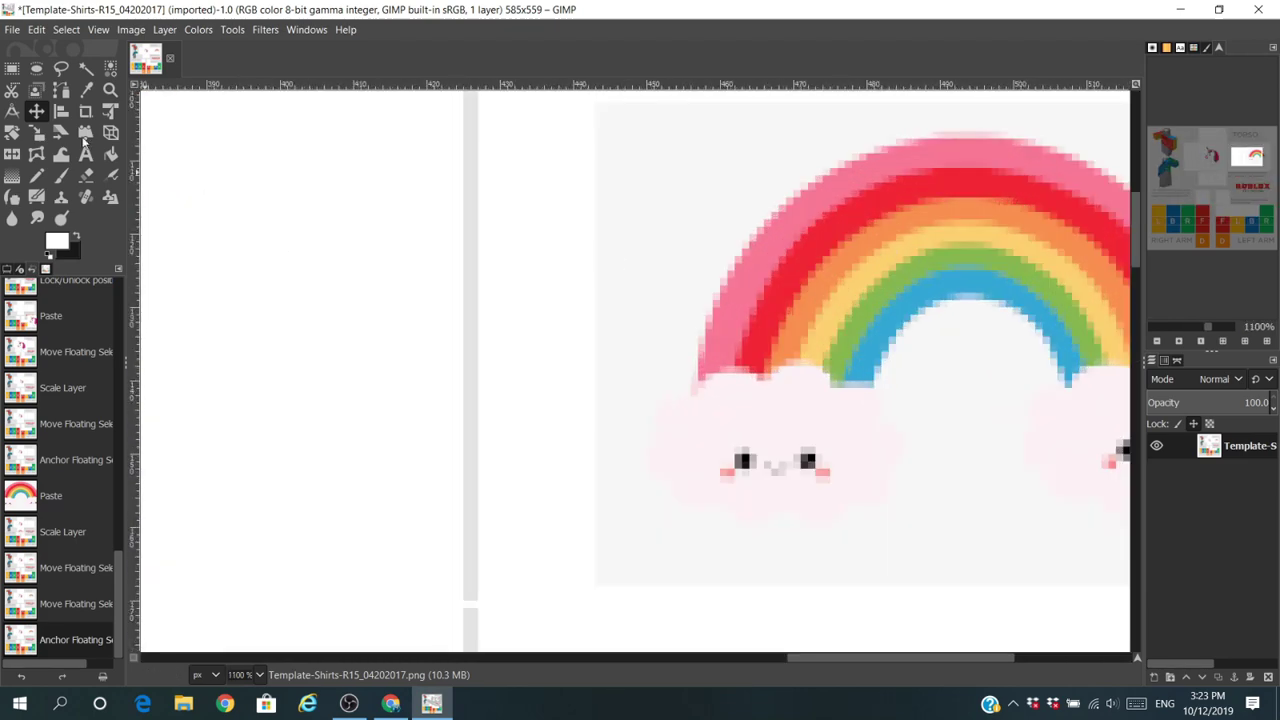
left_click(63, 175)
mouse_move(650, 160)
left_mouse_down()
mouse_move(602, 158)
mouse_move(677, 130)
mouse_move(652, 156)
left_mouse_up()
left_click_drag(594, 194, 590, 235)
left_click_drag(657, 156, 645, 147)
mouse_move(622, 290)
left_mouse_down()
mouse_move(620, 178)
mouse_move(624, 474)
mouse_move(631, 444)
mouse_move(618, 366)
mouse_move(606, 566)
mouse_move(895, 582)
mouse_move(586, 585)
mouse_move(954, 574)
mouse_move(978, 551)
mouse_move(975, 481)
mouse_move(965, 431)
mouse_move(951, 498)
mouse_move(944, 390)
mouse_move(952, 367)
mouse_move(979, 374)
mouse_move(995, 360)
mouse_move(952, 354)
mouse_move(925, 373)
mouse_move(988, 383)
left_mouse_up()
mouse_move(945, 503)
left_mouse_down()
mouse_move(874, 551)
mouse_move(915, 571)
mouse_move(980, 575)
mouse_move(913, 531)
left_mouse_up()
Cover the remaining grey along the rainbow's left side and near the right cloud with white
scroll(920, 371, "down", 3)
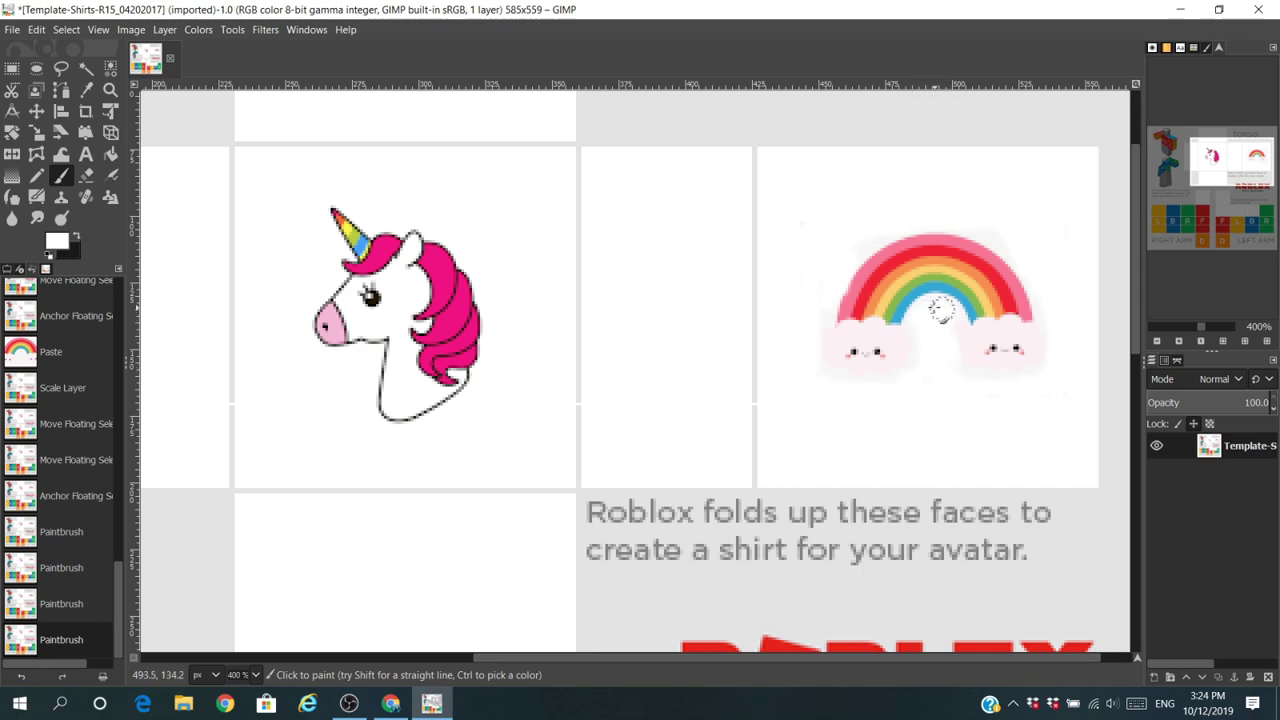
left_click_drag(928, 313, 945, 318)
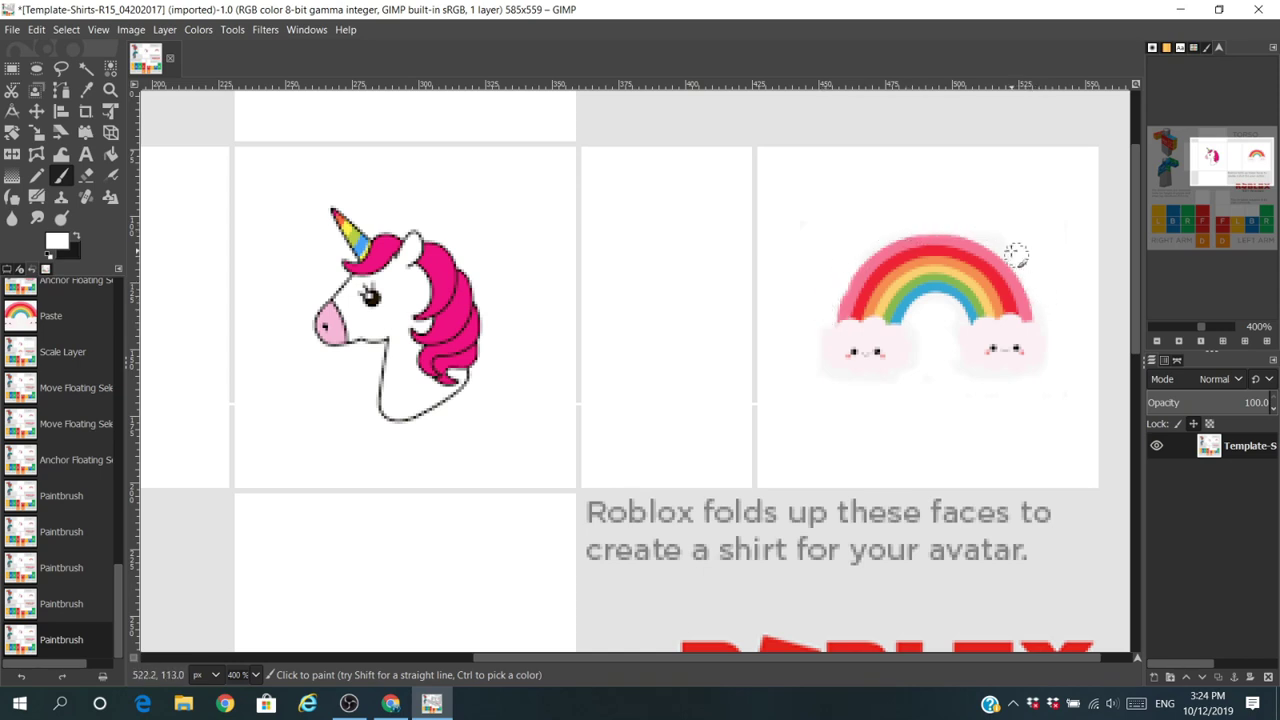
left_click(808, 252)
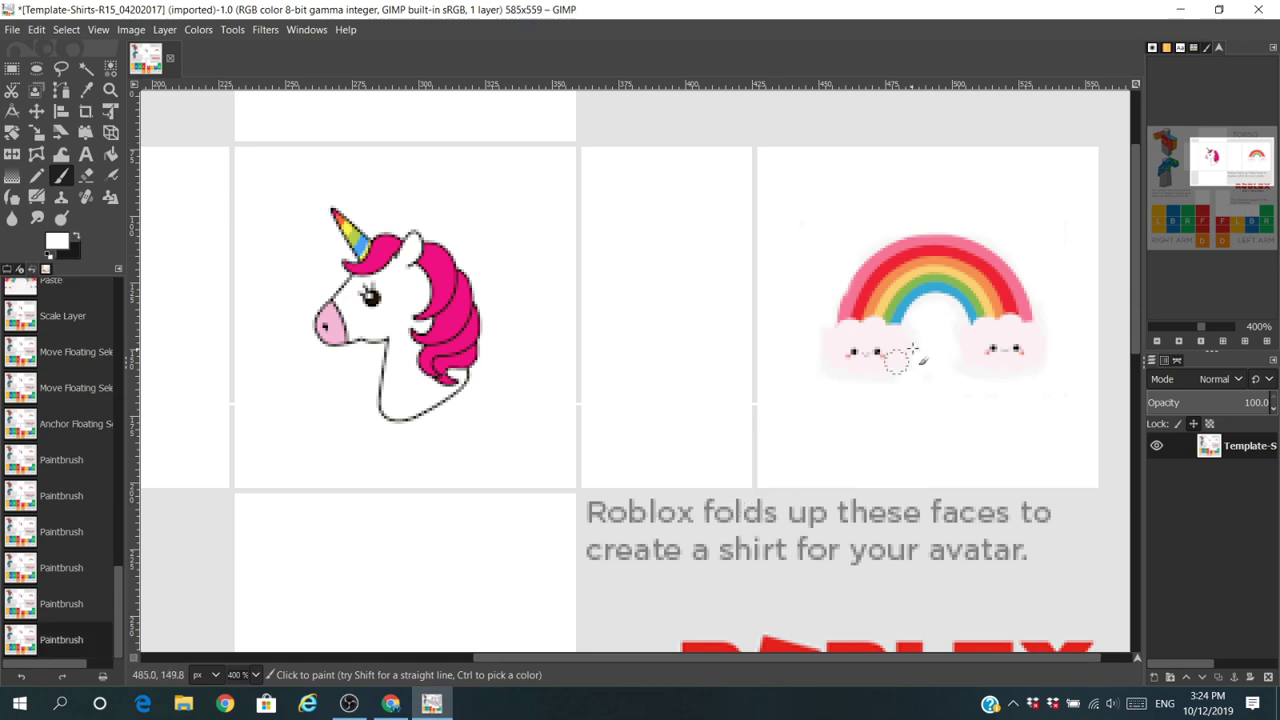
scroll(934, 344, "down", 5)
scroll(934, 344, "up", 7)
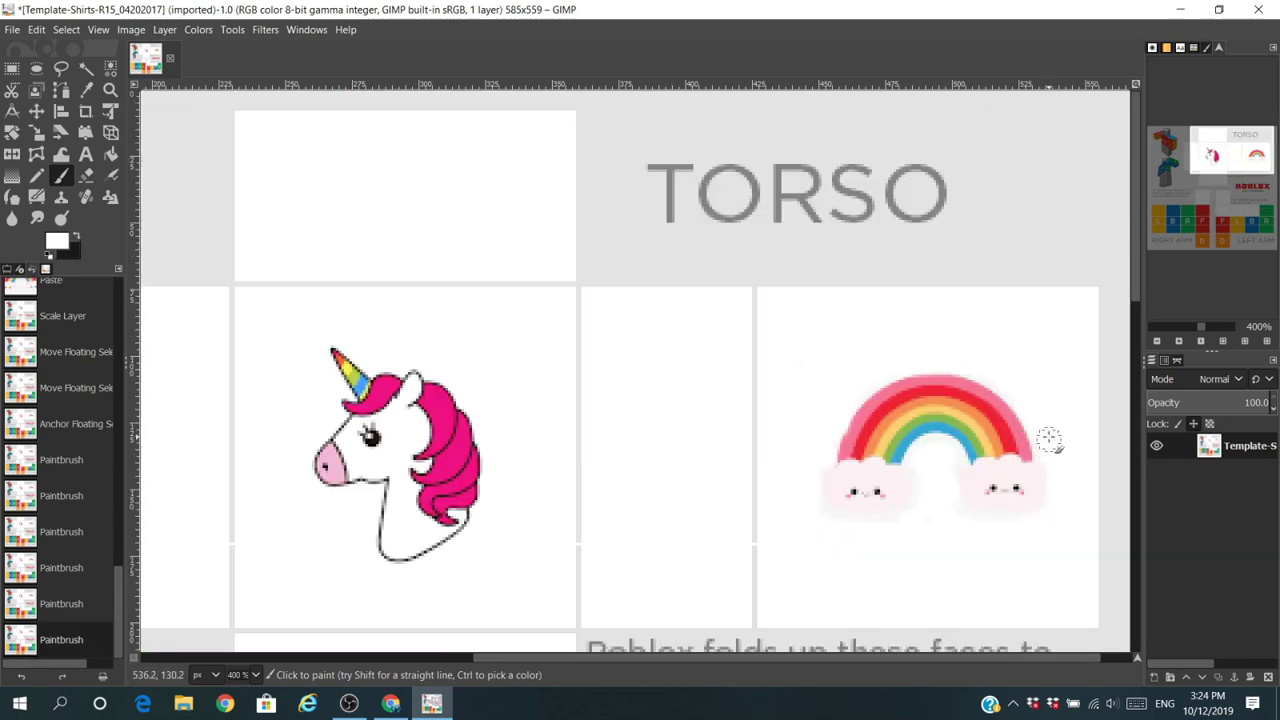
left_click_drag(1051, 490, 1046, 530)
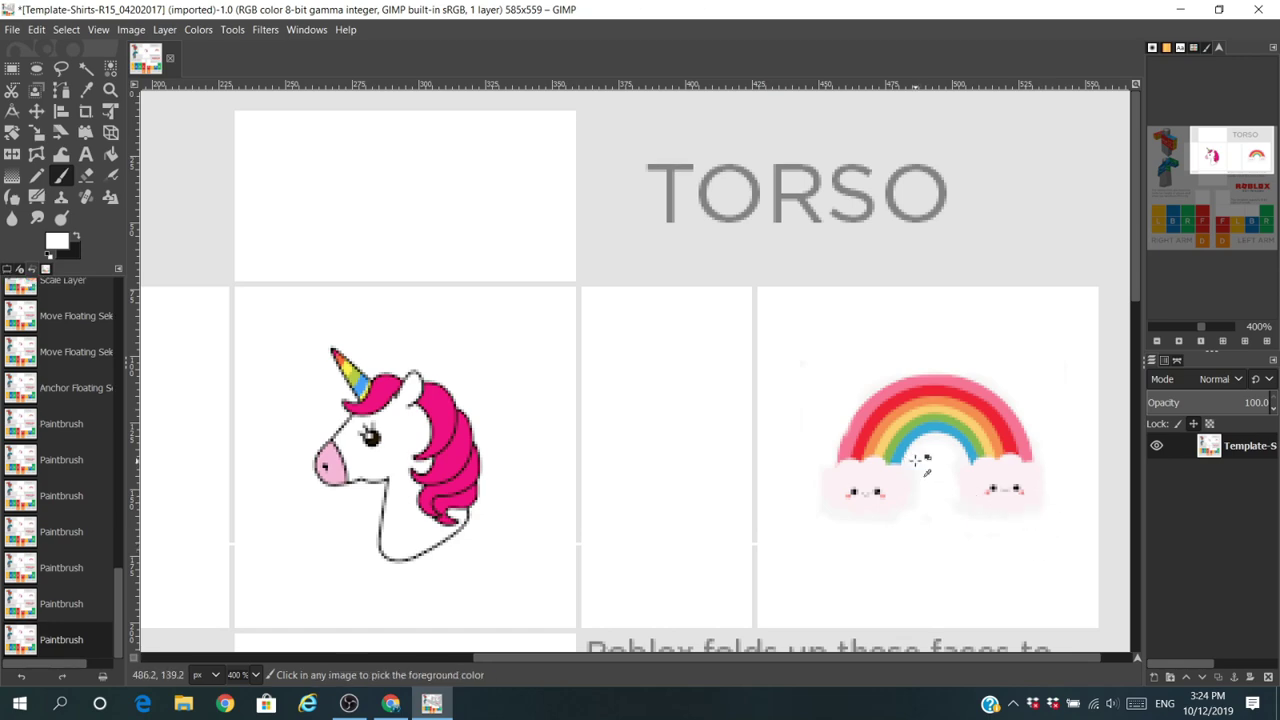
Zoom out and paint a white freehand mark on the green R block of the left arm
key("2")
scroll(749, 500, "down", 5)
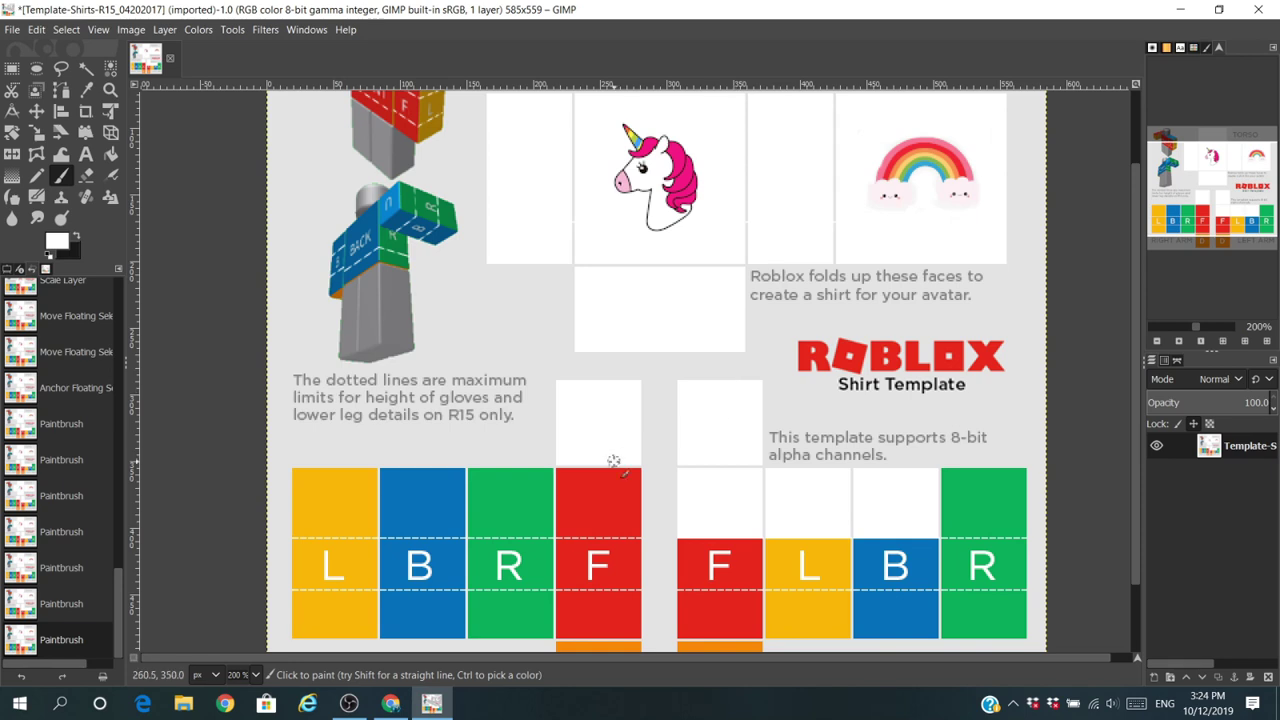
mouse_move(950, 477)
left_mouse_down()
mouse_move(972, 495)
mouse_move(942, 515)
mouse_move(1019, 527)
mouse_move(1010, 522)
left_mouse_up()
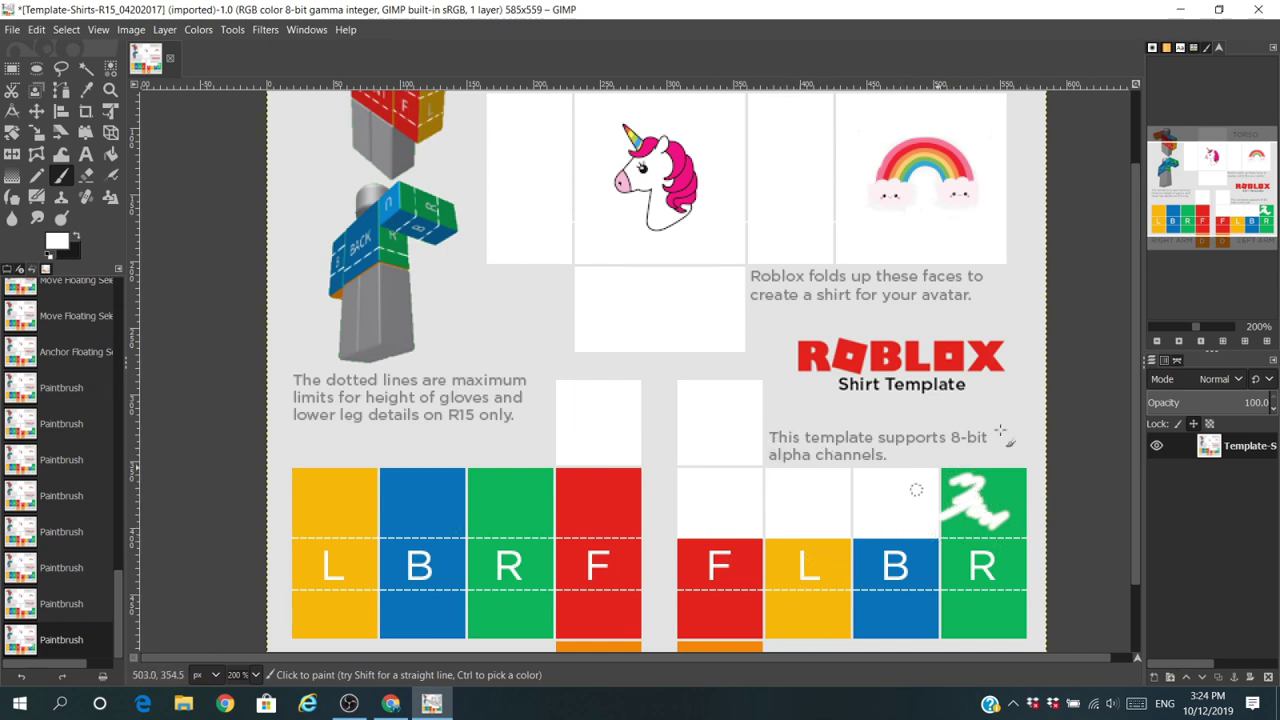
scroll(676, 362, "up", 2)
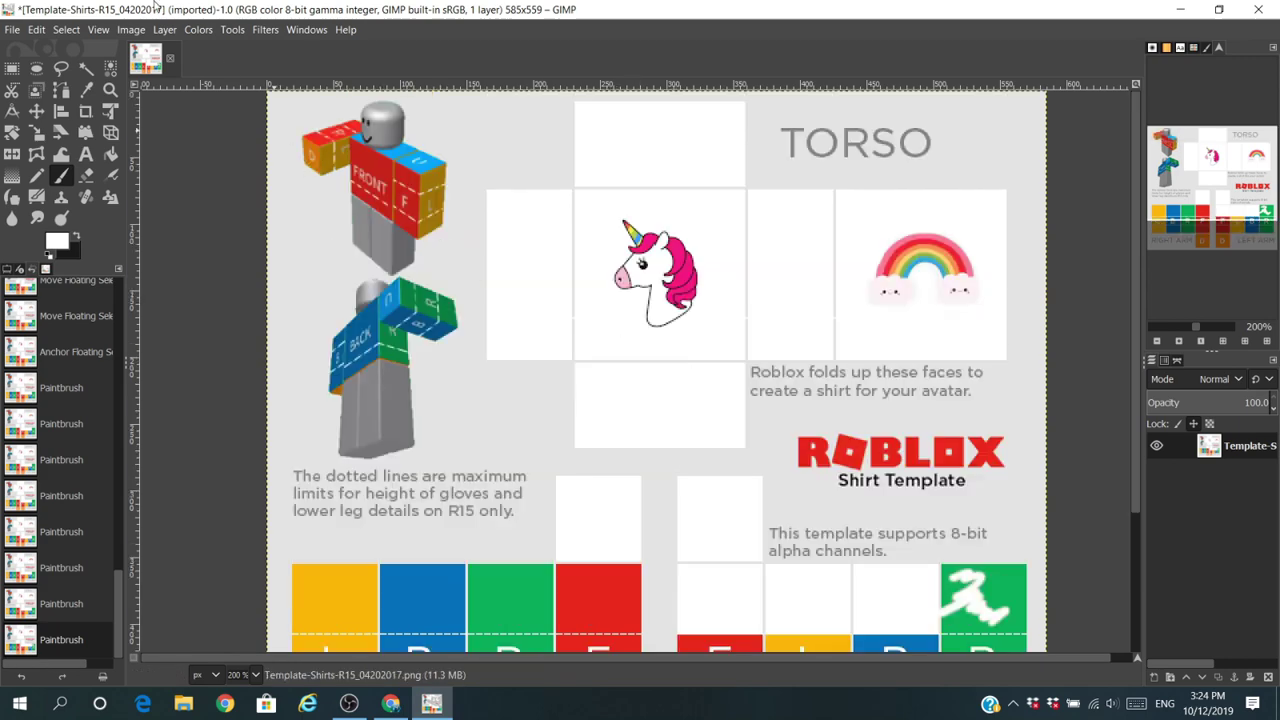
left_click(12, 29)
mouse_move(251, 148)
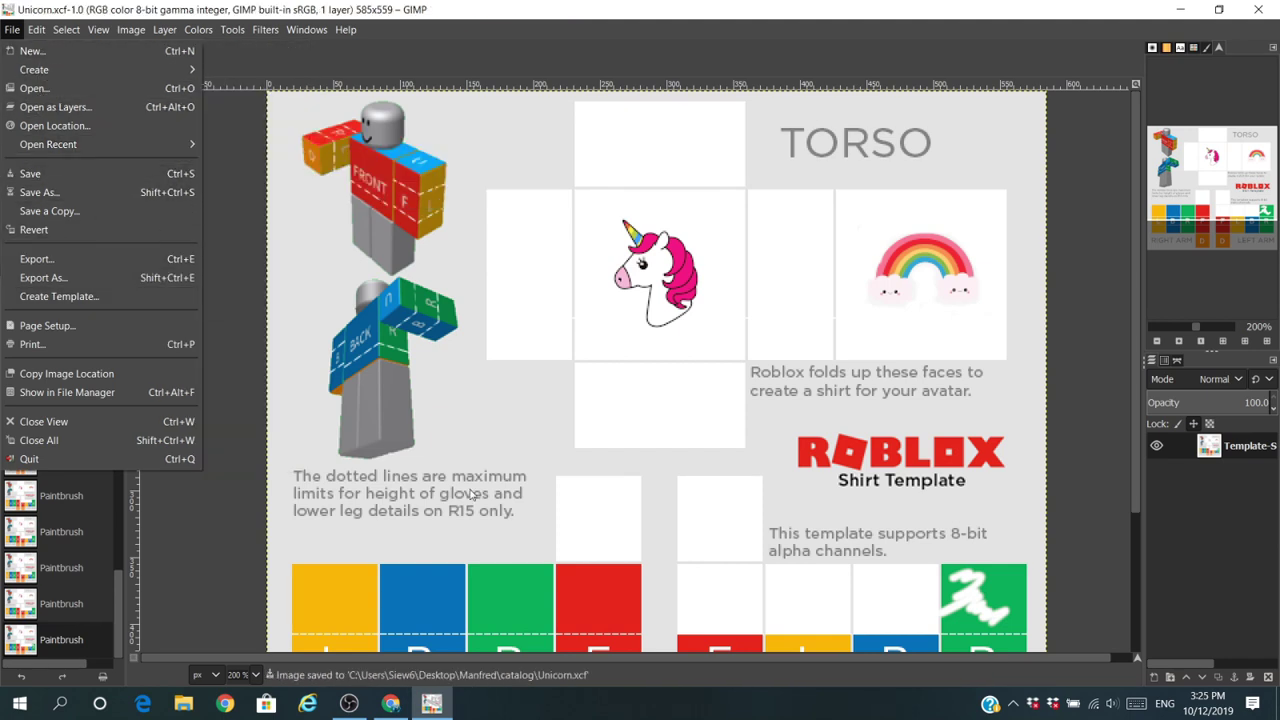
Export the template as Unicorn.png into the catalog folder with default PNG settings
left_click(171, 280)
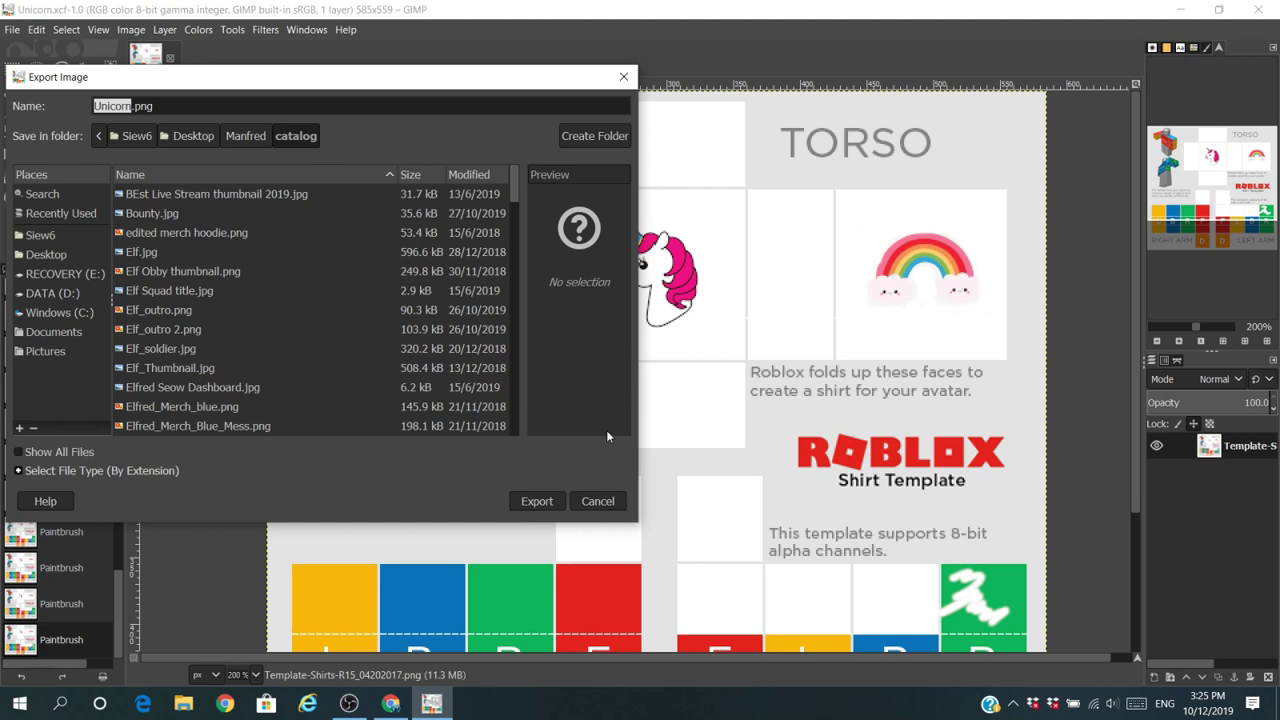
left_click(534, 502)
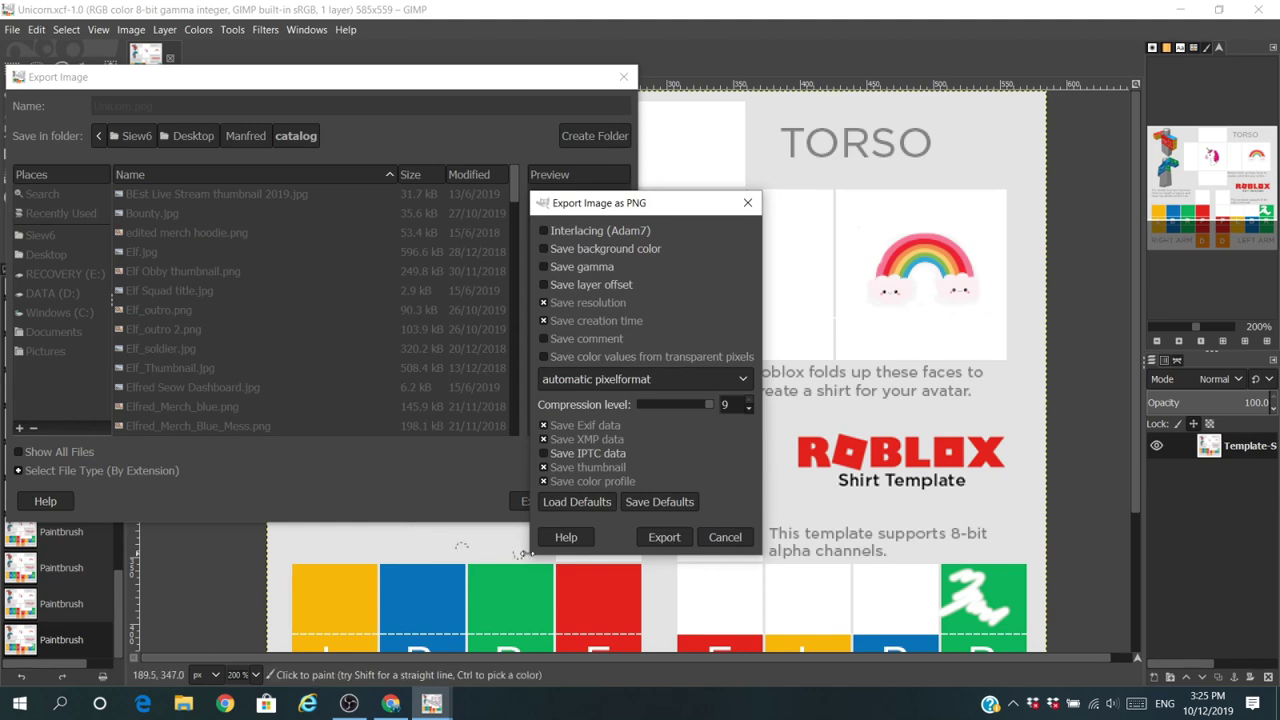
left_click(664, 537)
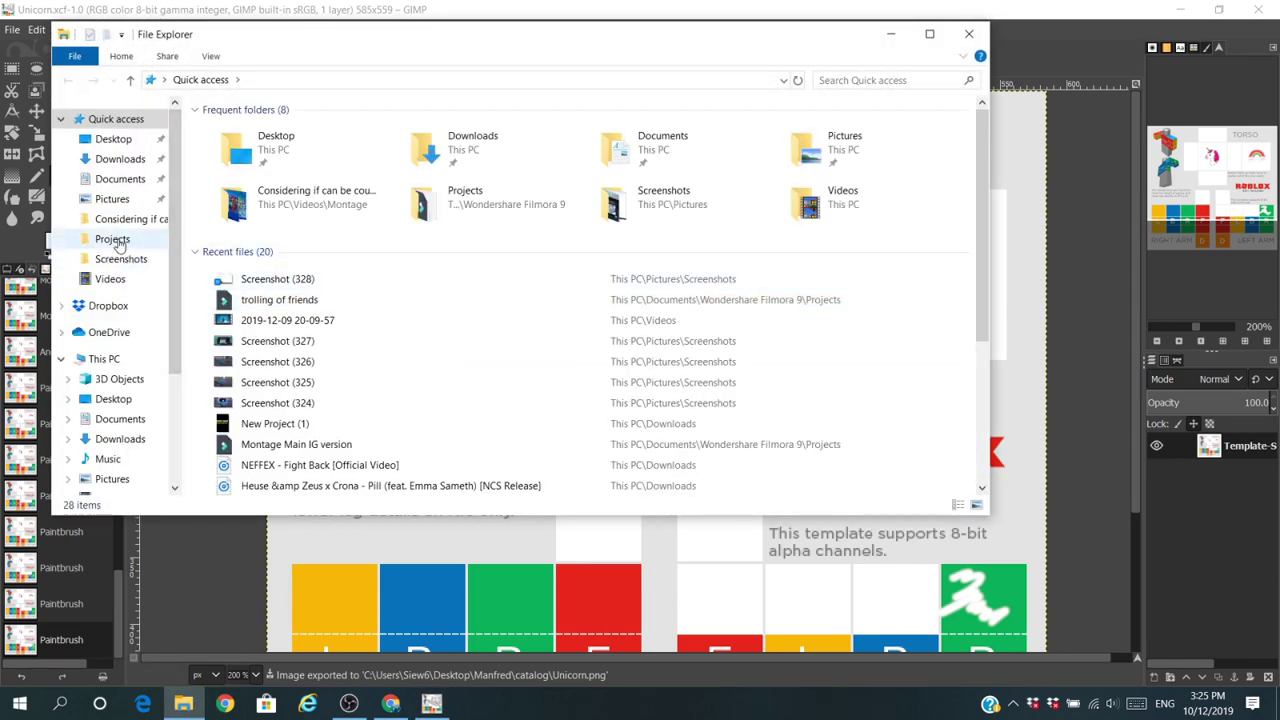
Browse to Desktop > Manfred > catalog, search for 'Uni' and open the Unicorn PNG
left_click(110, 198)
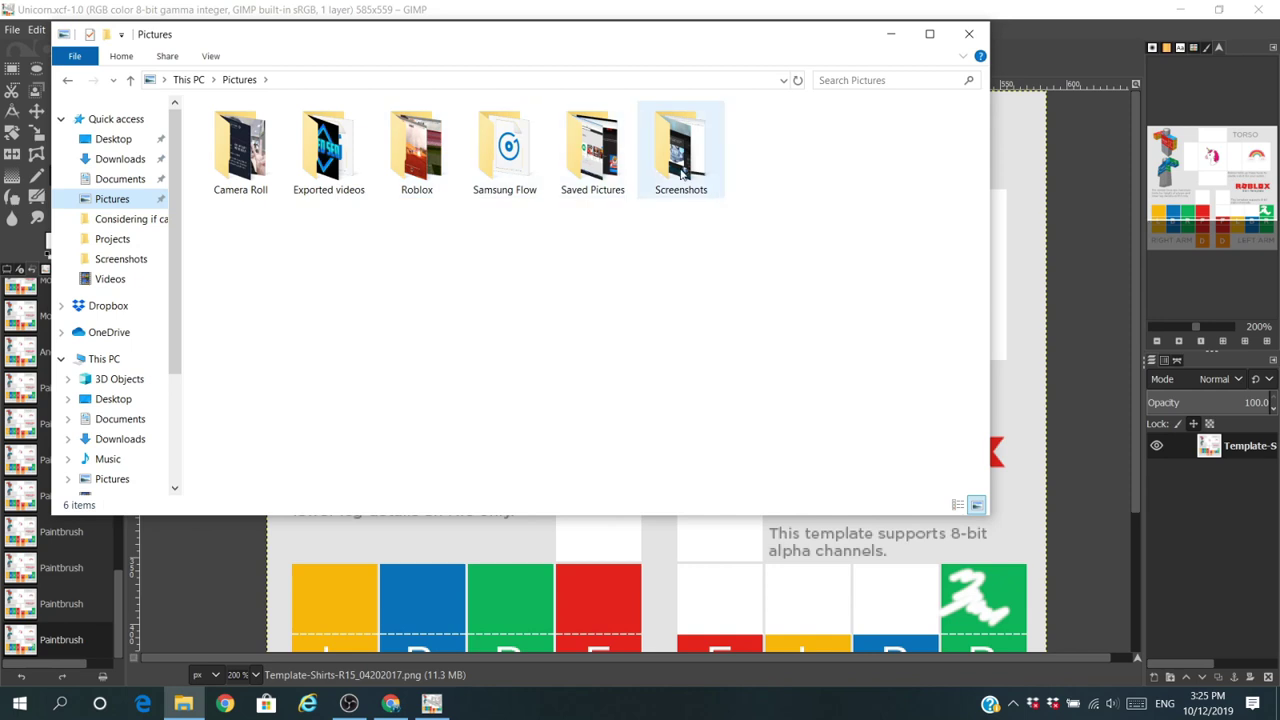
left_click(120, 159)
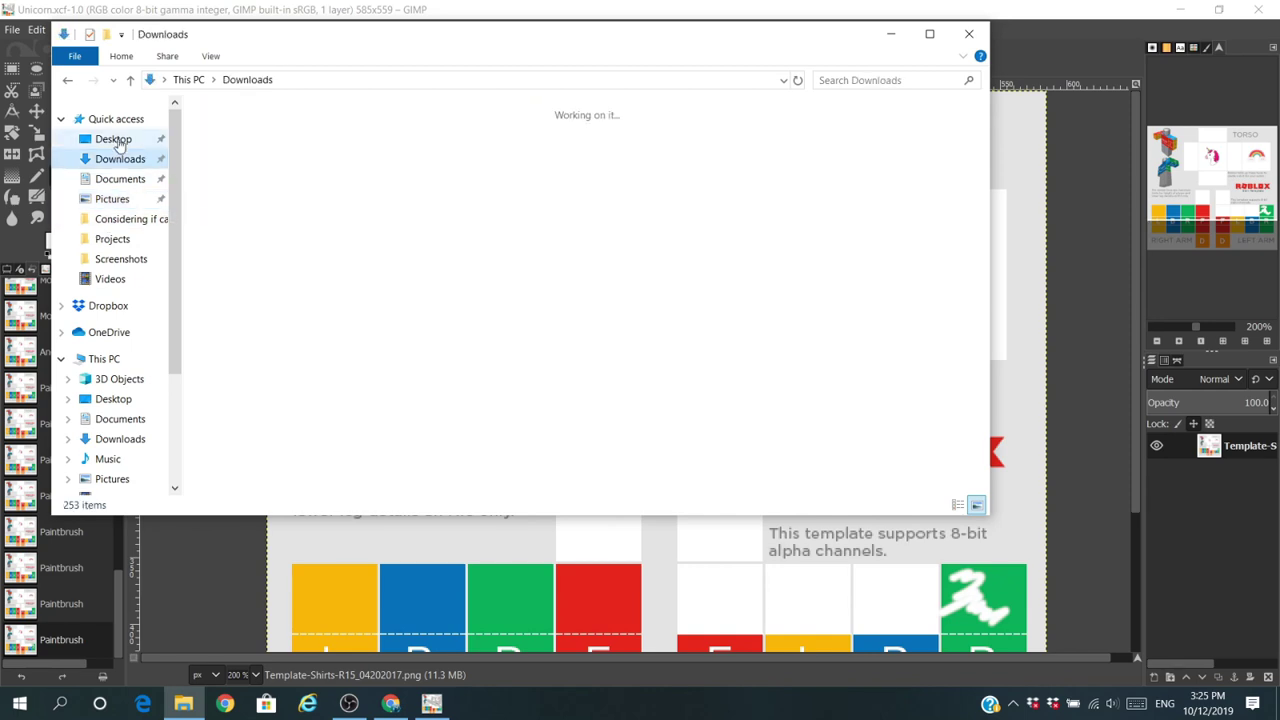
left_click(115, 139)
double_click(272, 133)
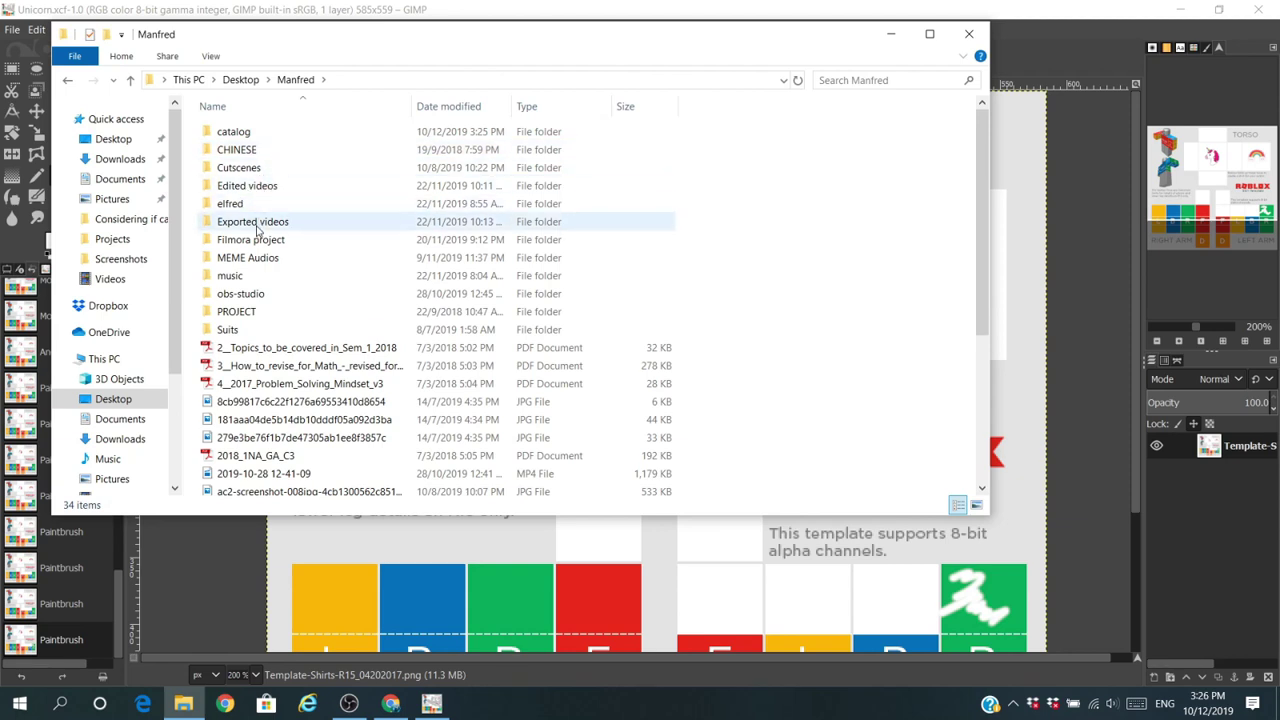
double_click(236, 131)
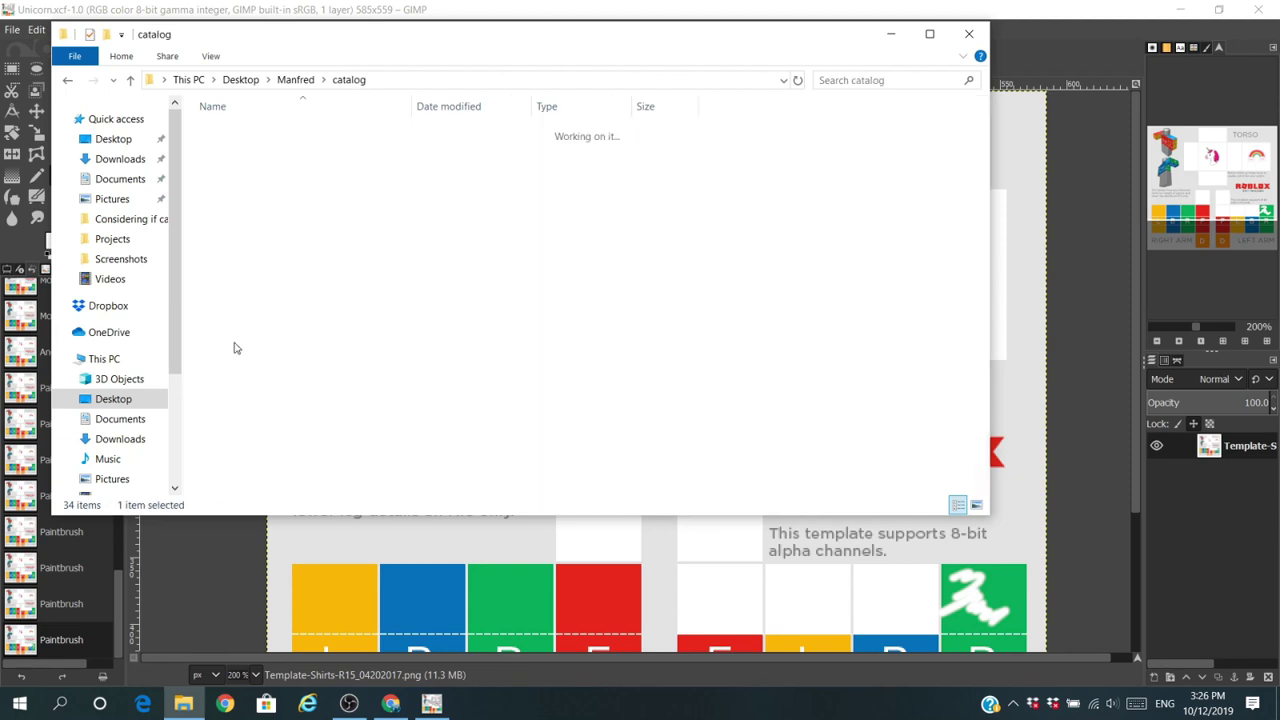
left_click(862, 80)
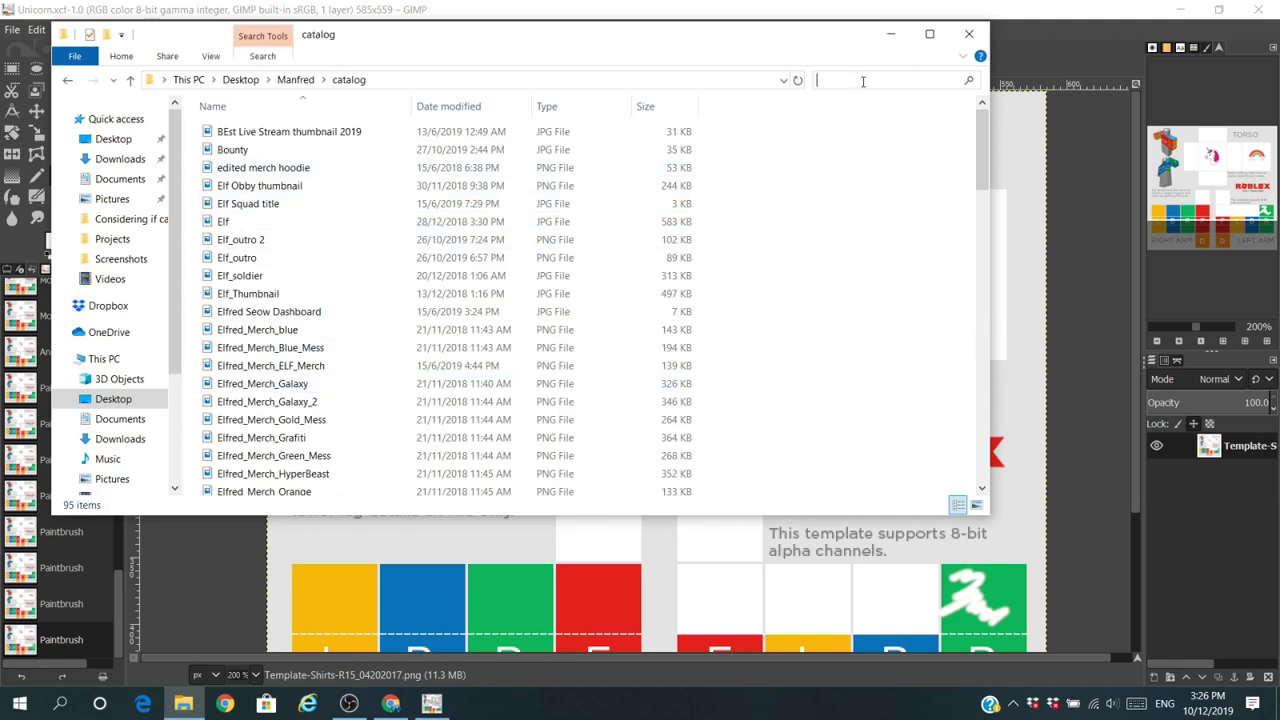
type("Uni")
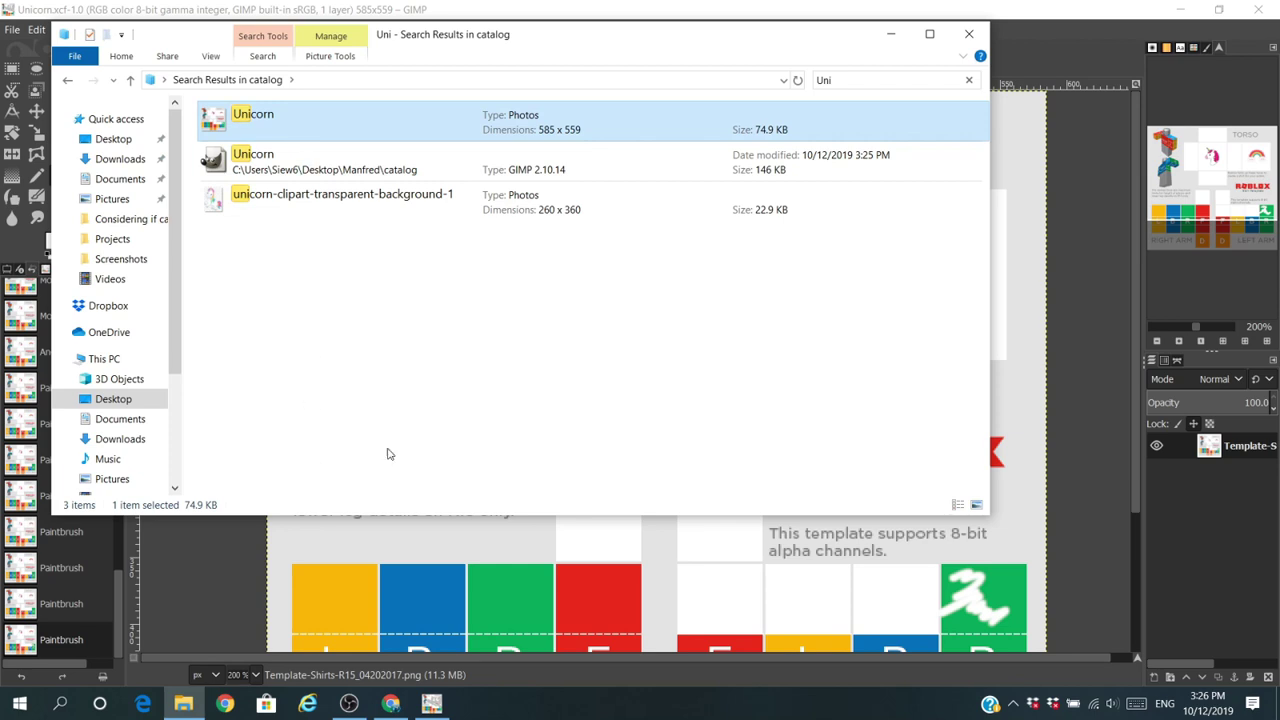
double_click(575, 133)
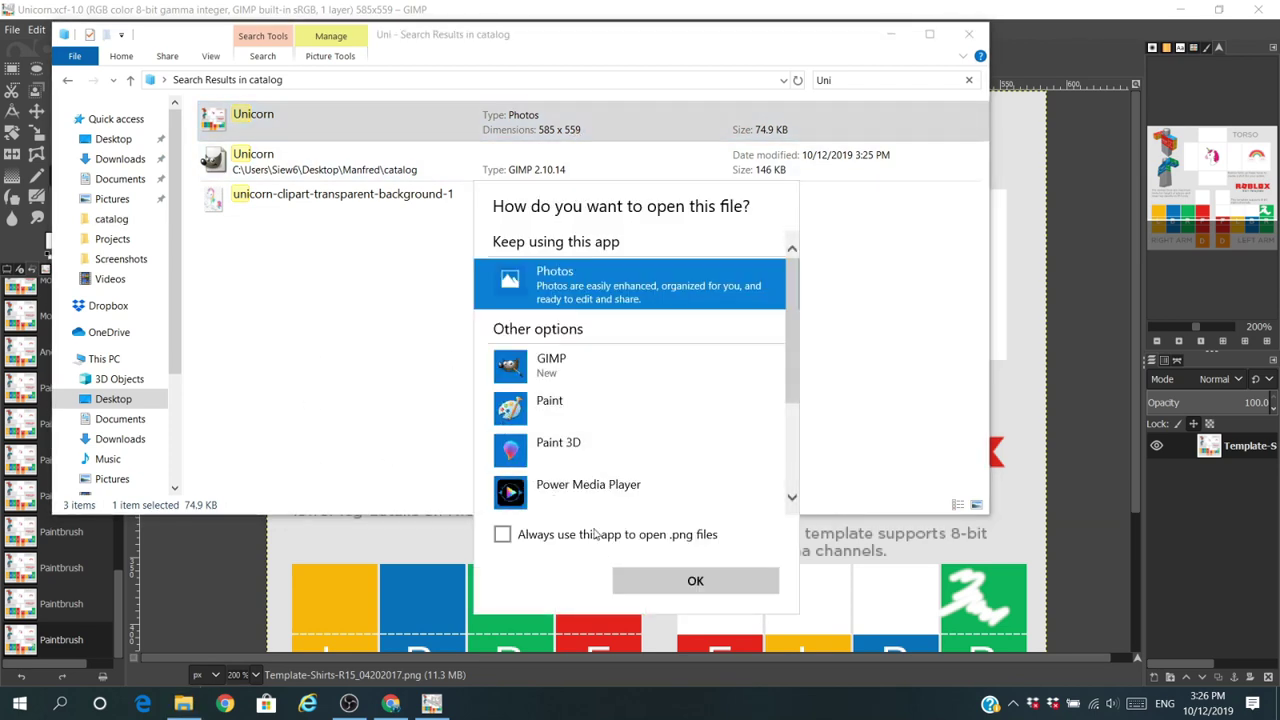
View Unicorn.png in Photos, then close the preview
left_click(636, 585)
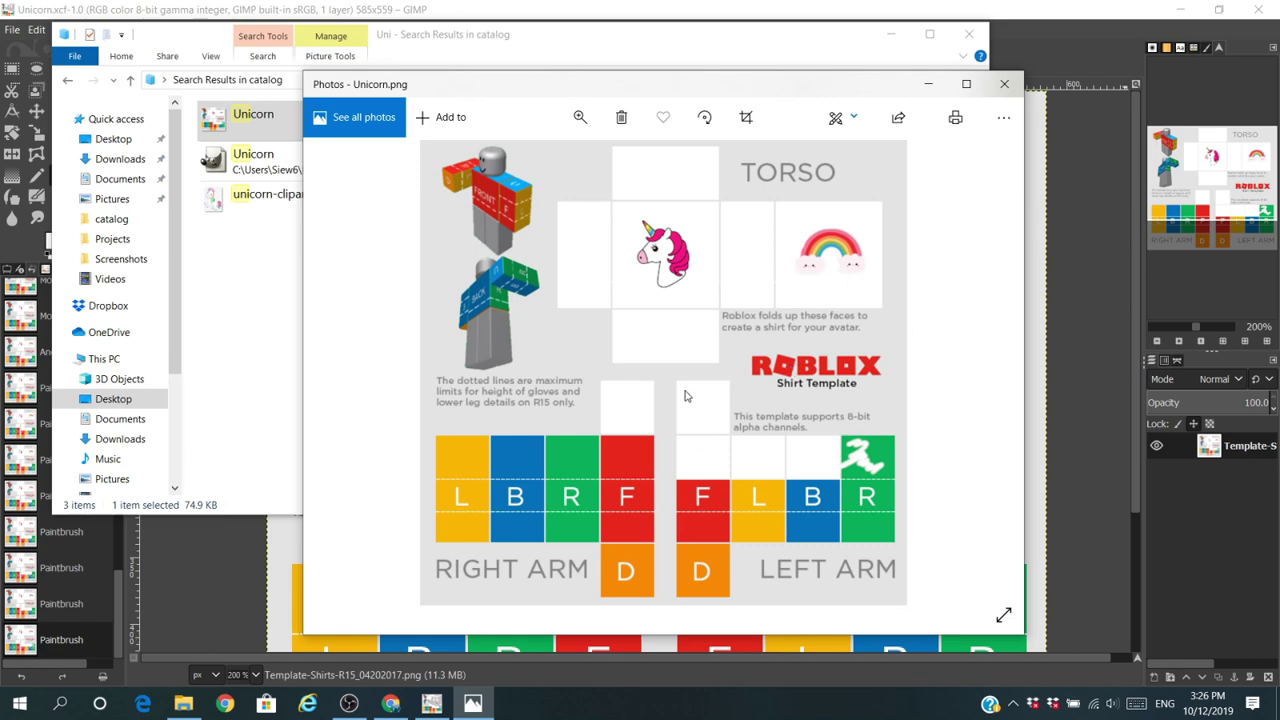
left_click(1004, 84)
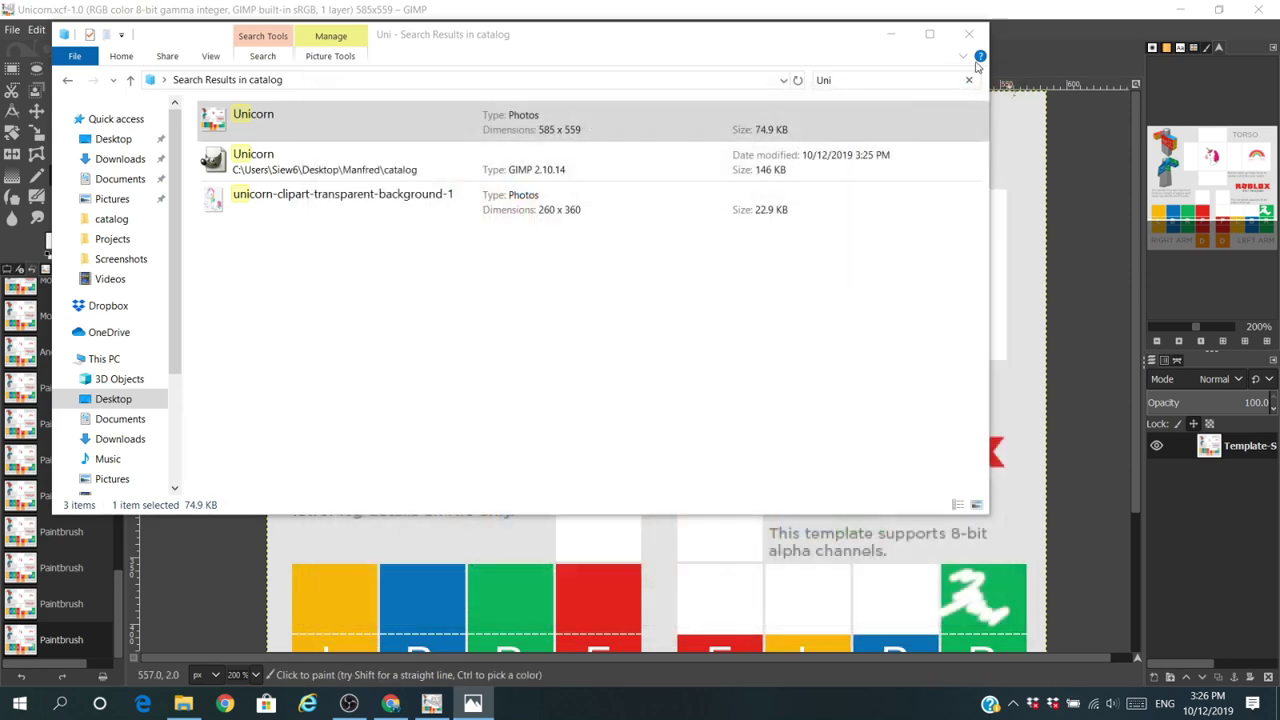
Close File Explorer and bring the OBS recording window to the front
left_click(969, 34)
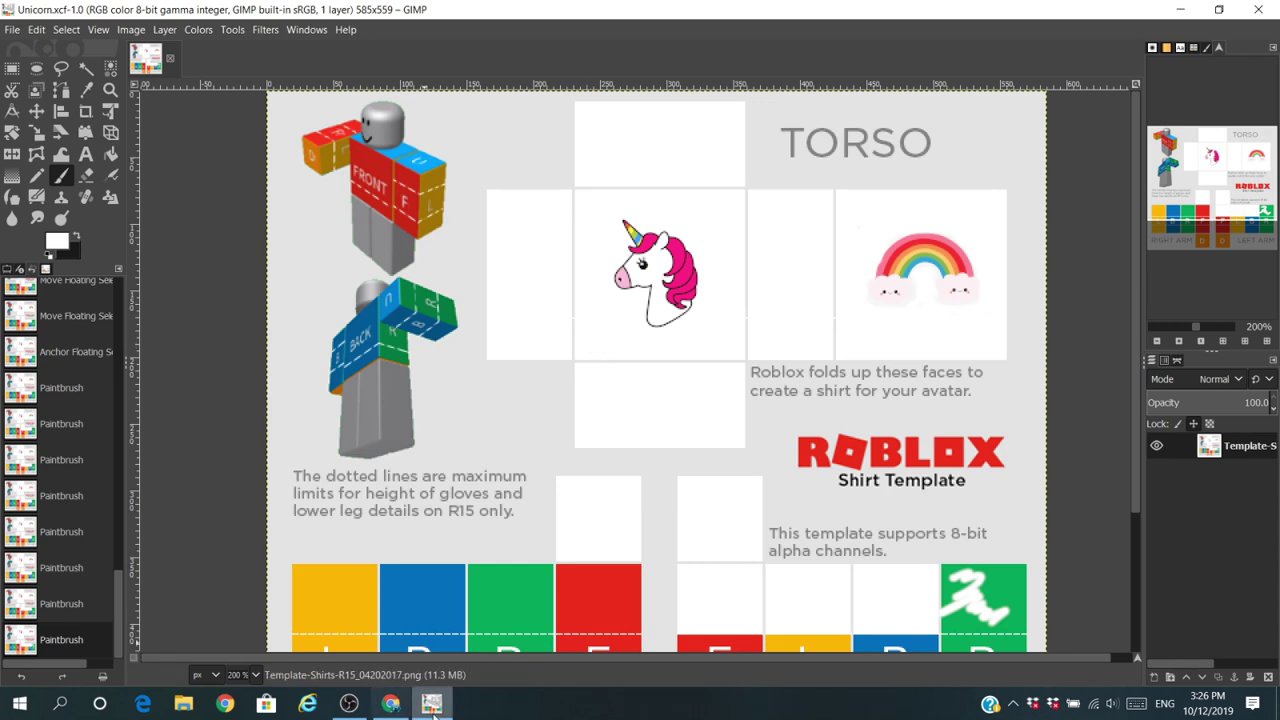
mouse_move(392, 705)
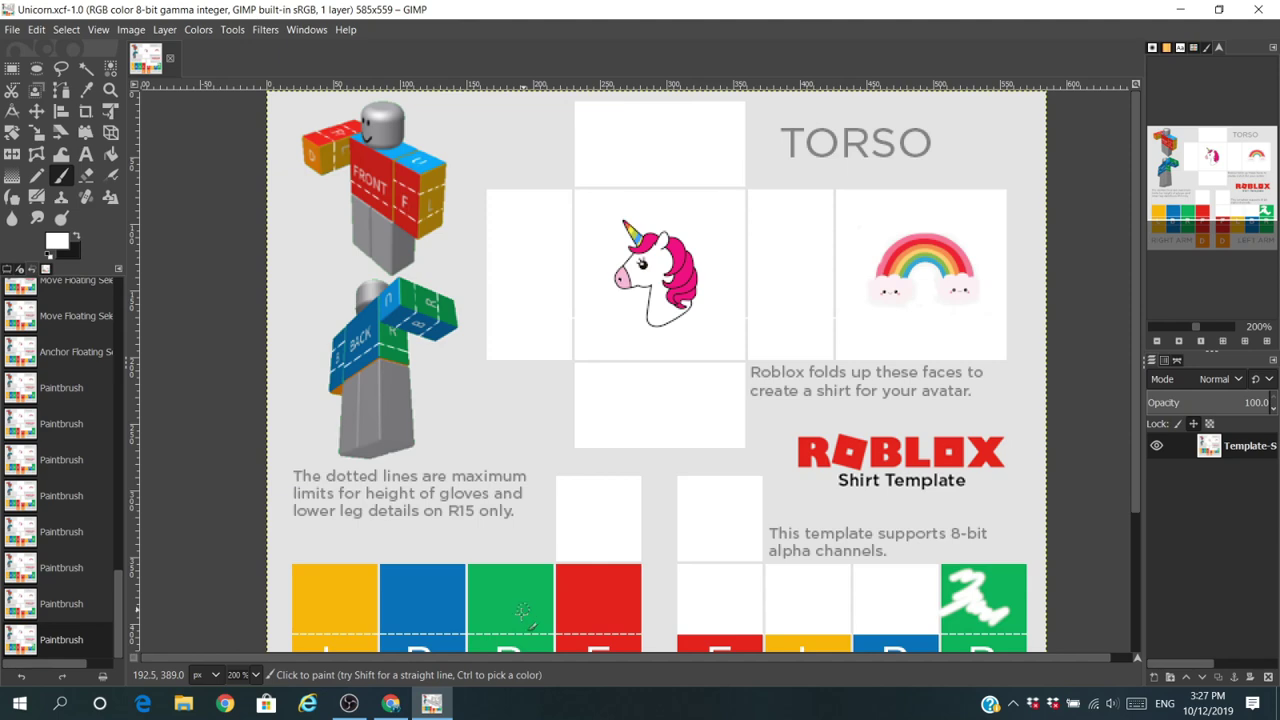
left_click(349, 703)
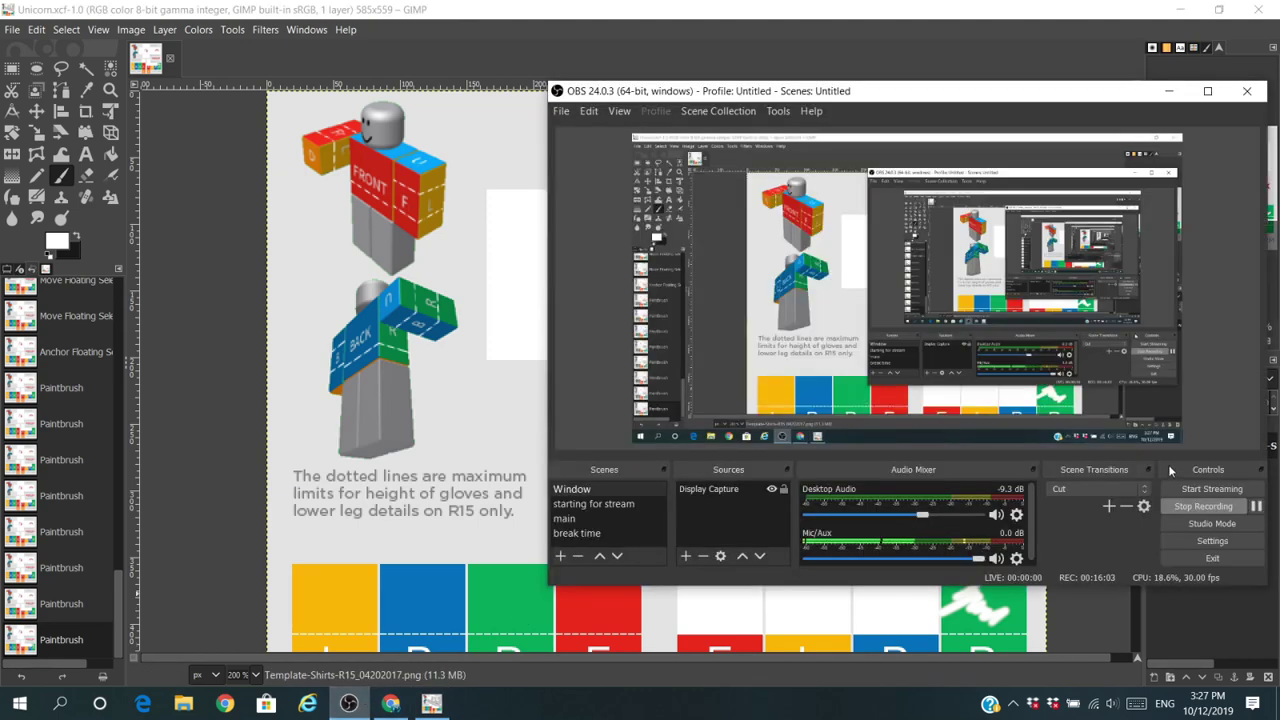